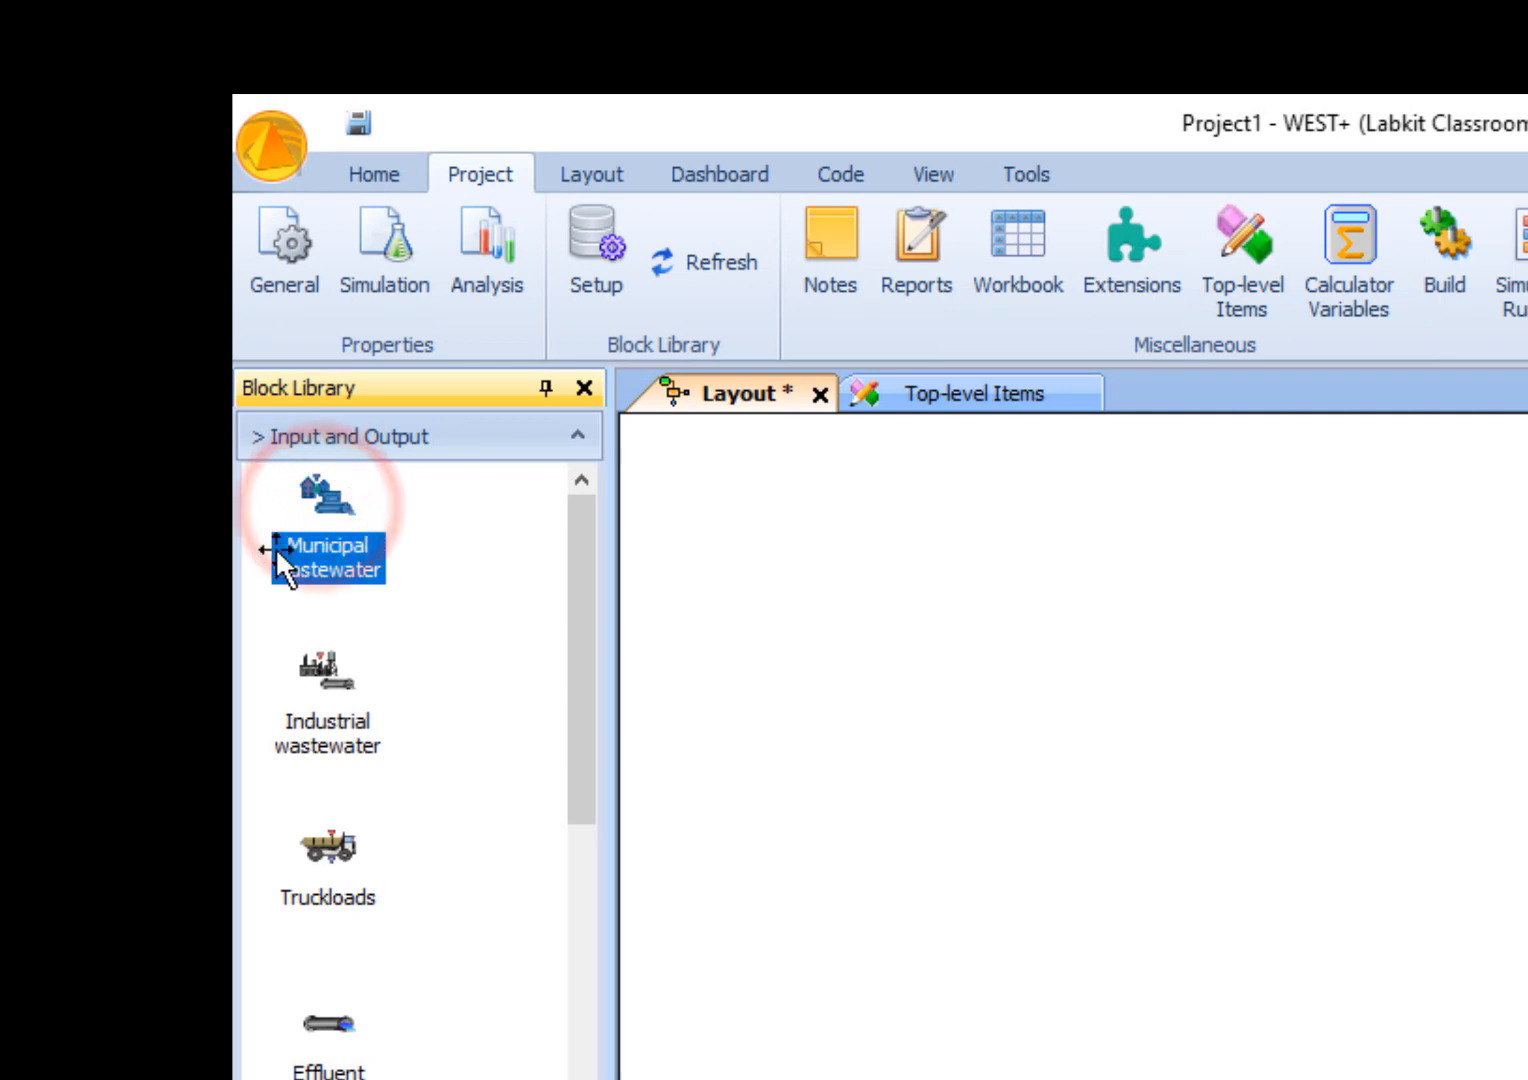
# - Place a Municipal wastewater, an Industrial wastewater and a Truckloads block one below another on the layout
pyautogui.click(305, 690)
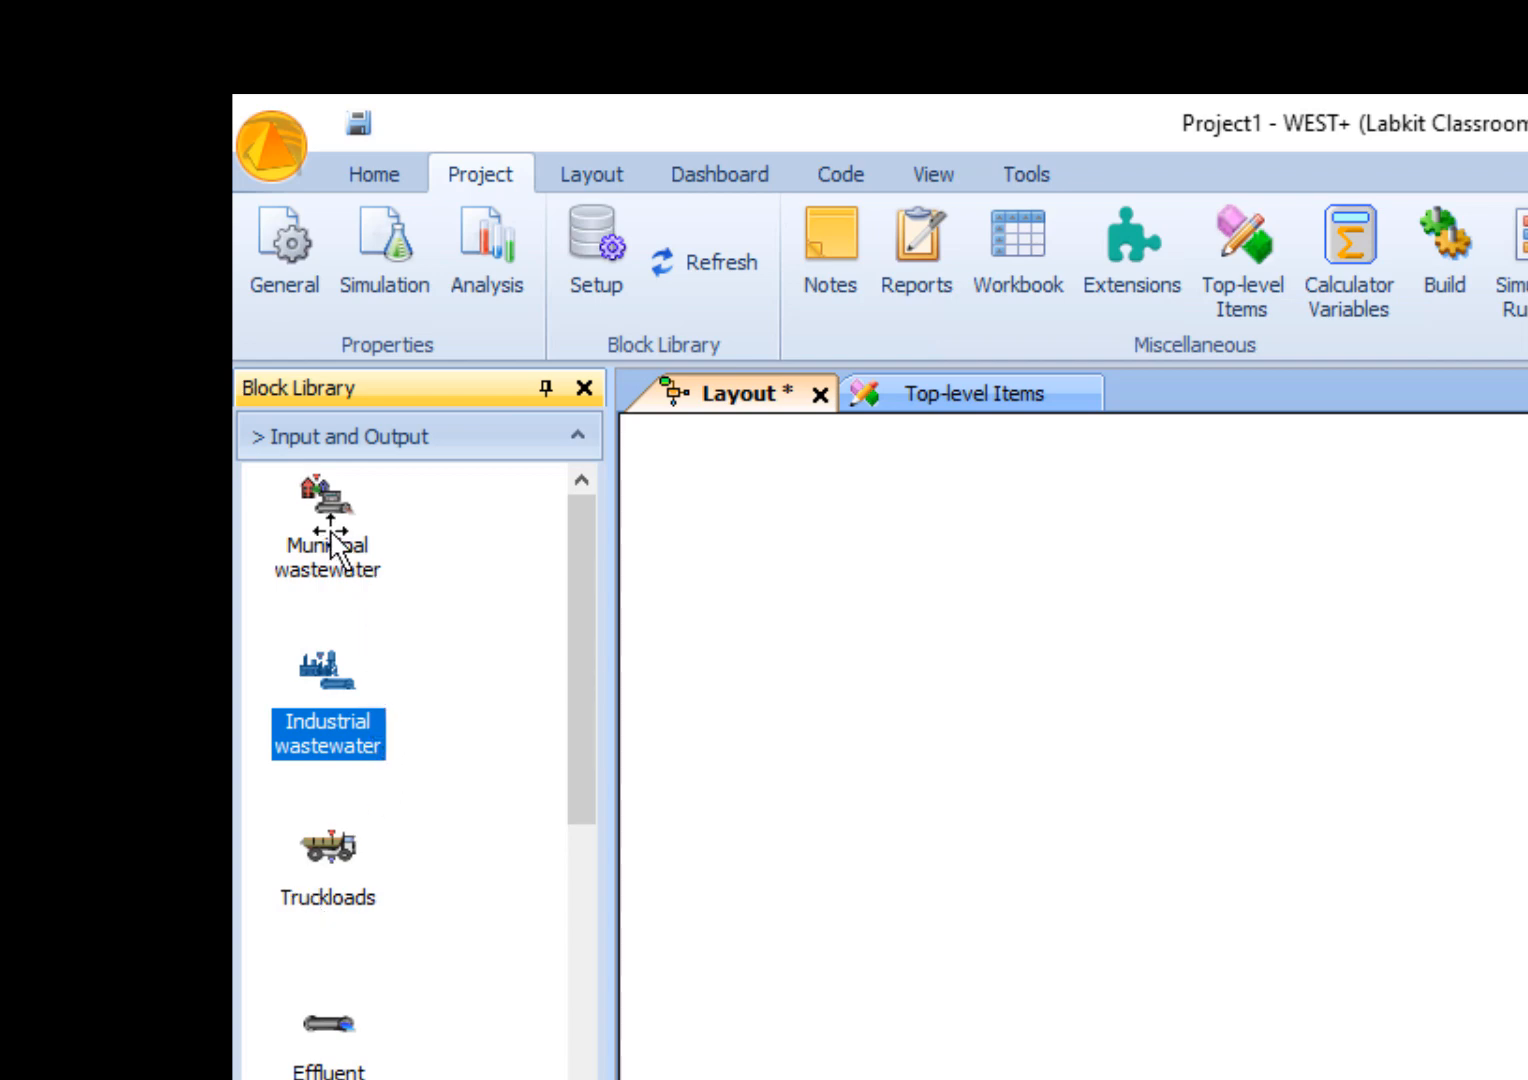
pyautogui.moveTo(328, 522); pyautogui.dragTo(860, 655)
pyautogui.moveTo(328, 690); pyautogui.dragTo(833, 950)
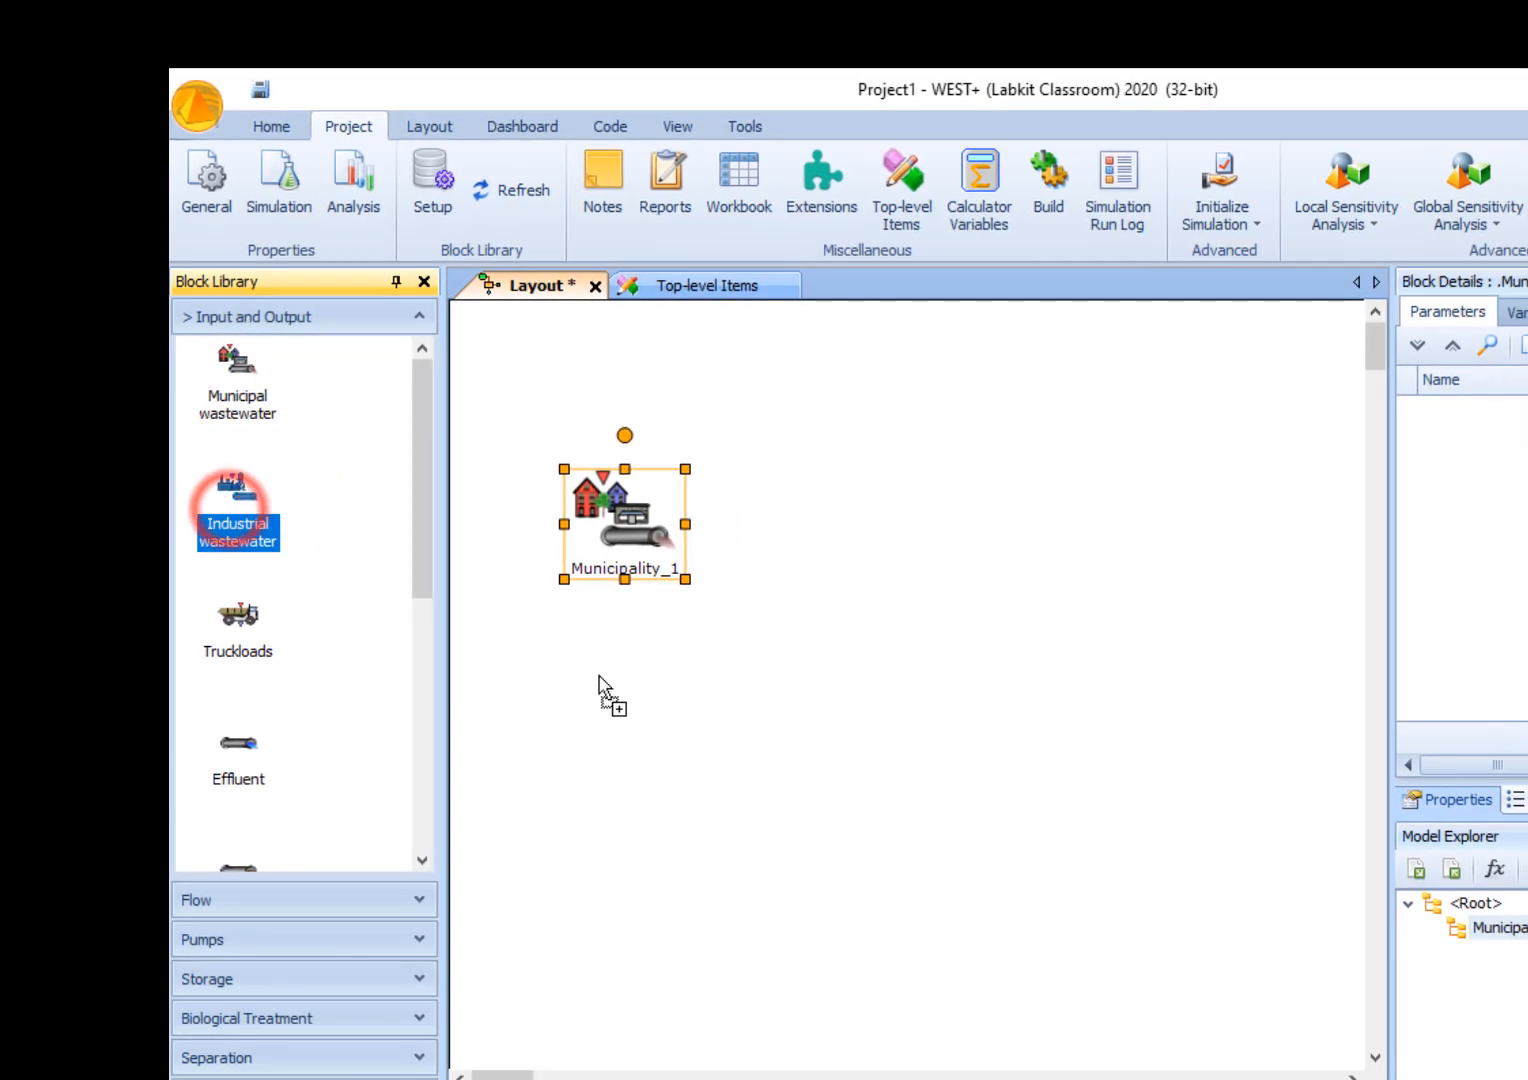
pyautogui.click(883, 709)
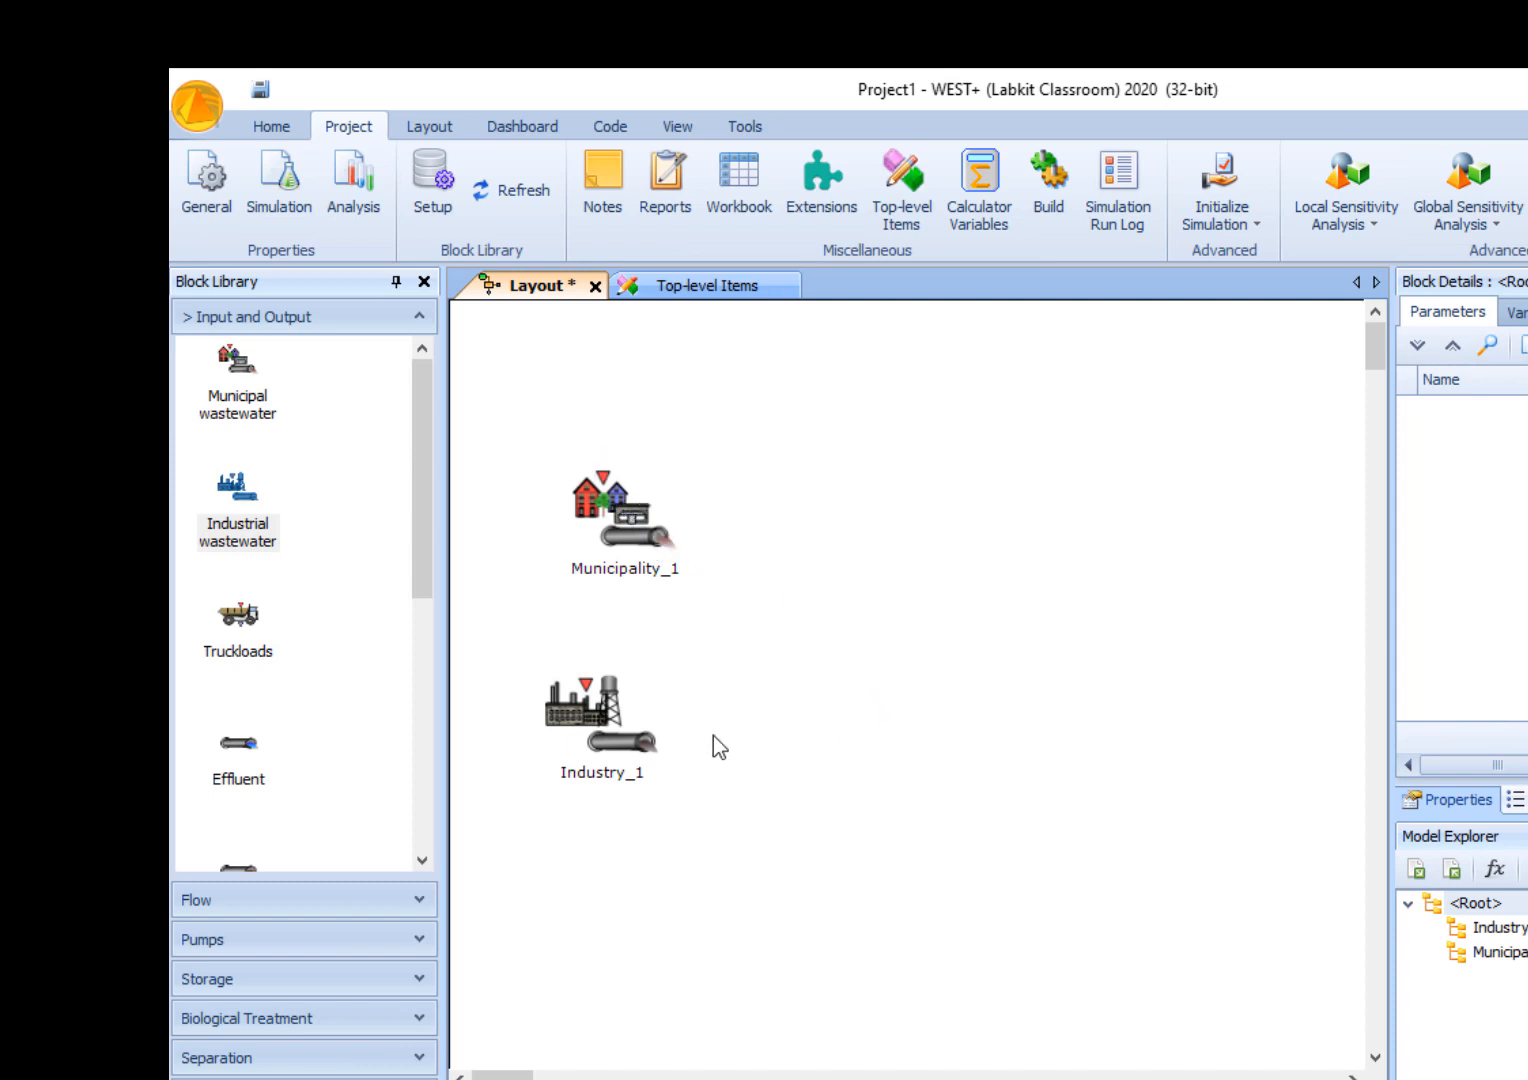
pyautogui.moveTo(238, 615); pyautogui.dragTo(620, 905)
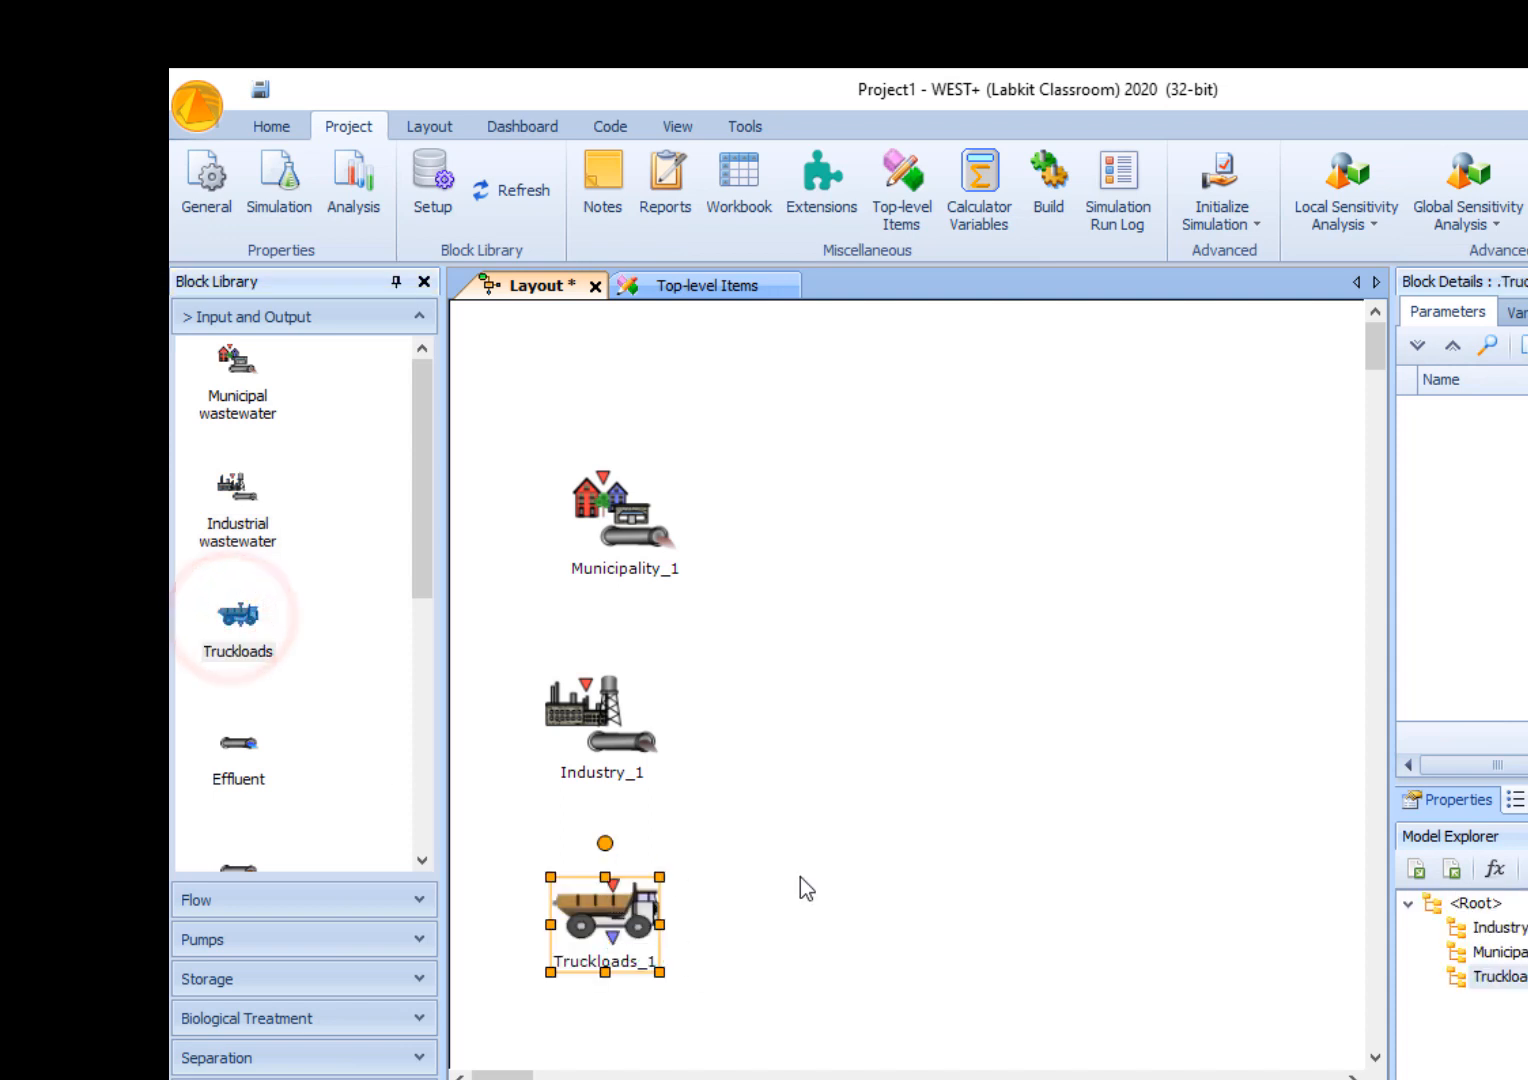
pyautogui.click(909, 933)
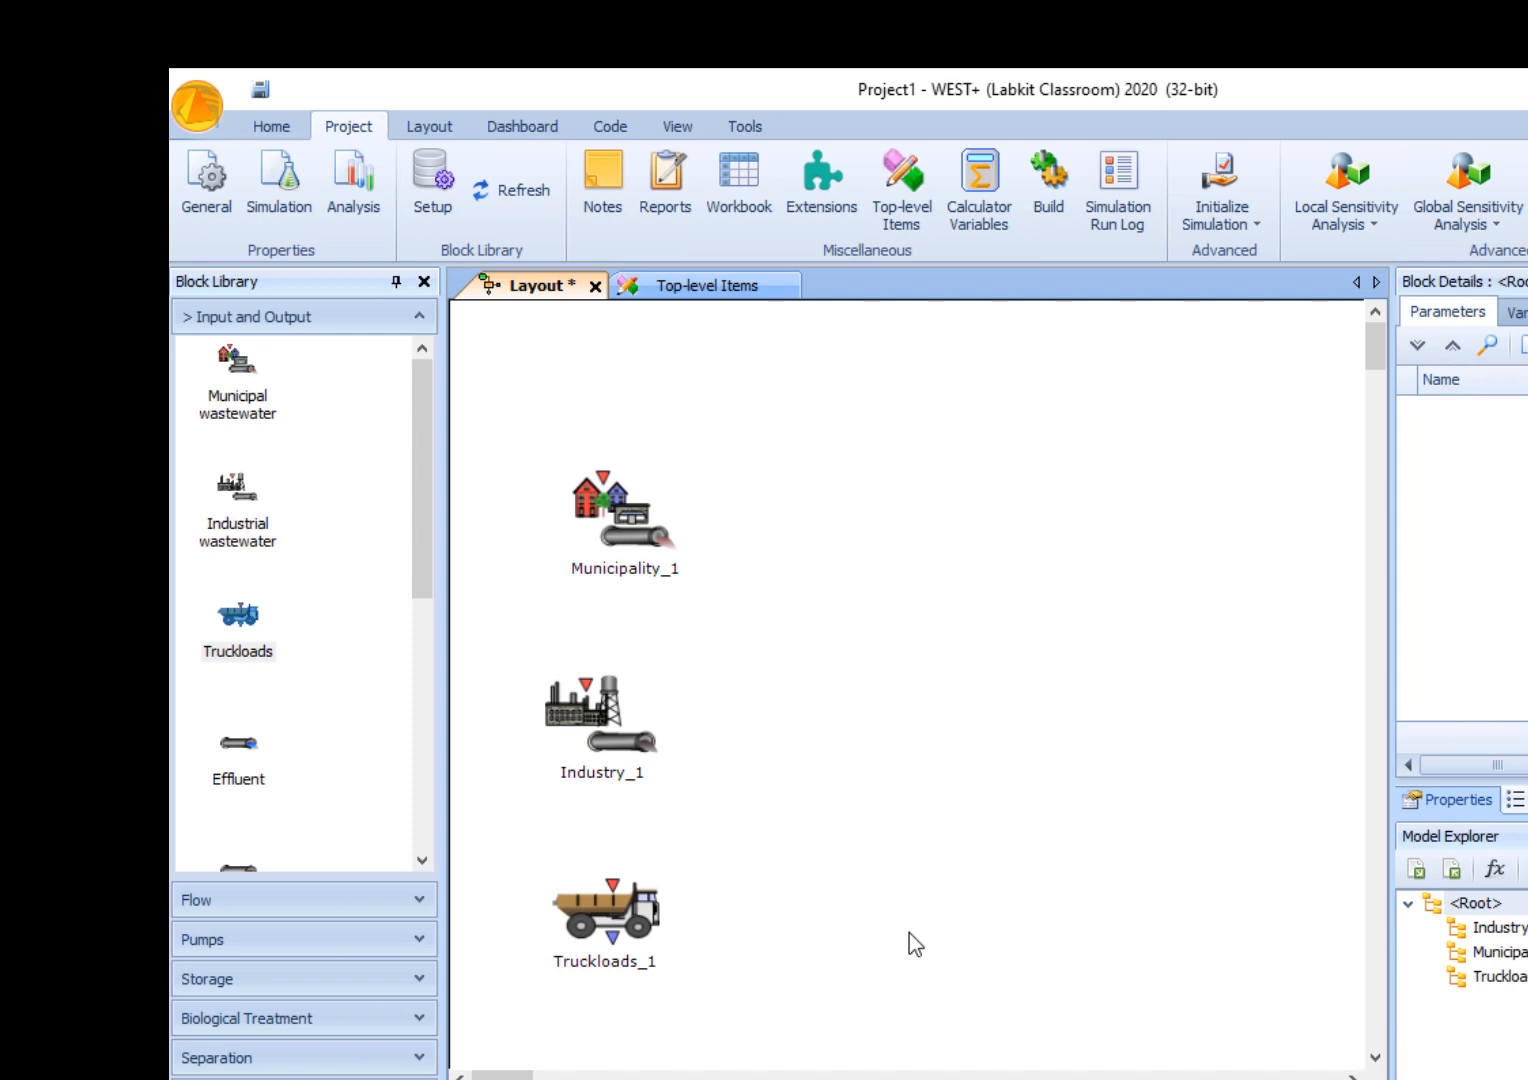
# - Open the influent editor of the Municipality_1 block
pyautogui.click(646, 538)
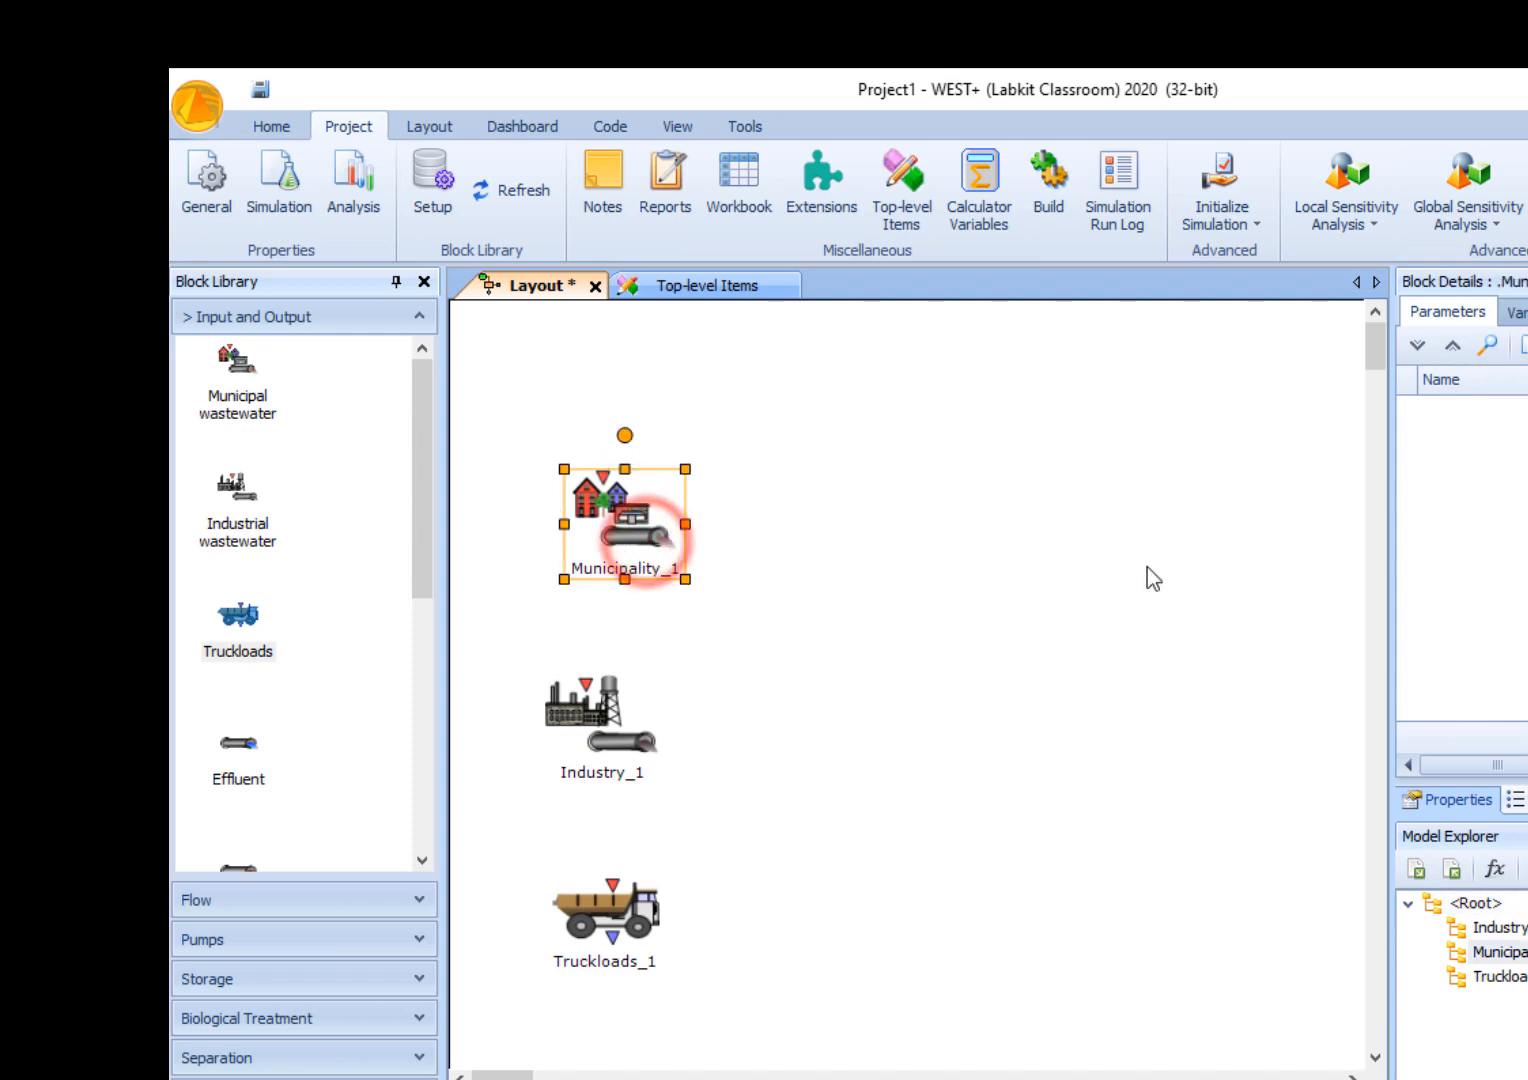
pyautogui.click(845, 614)
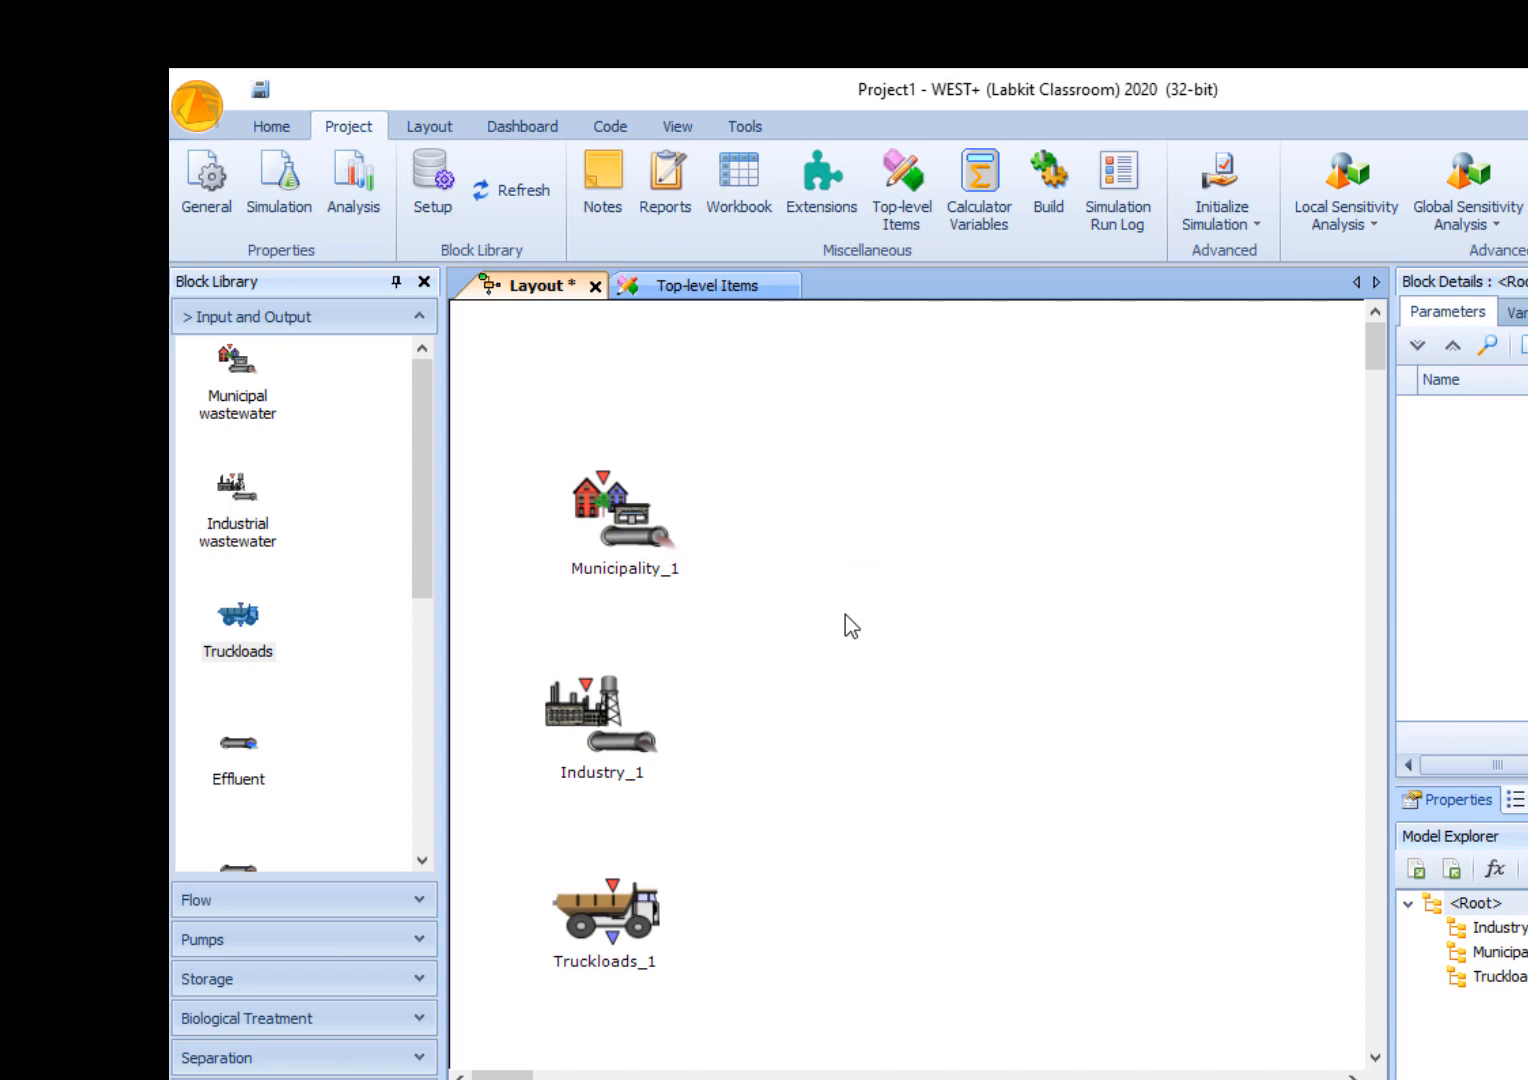
pyautogui.doubleClick(645, 521)
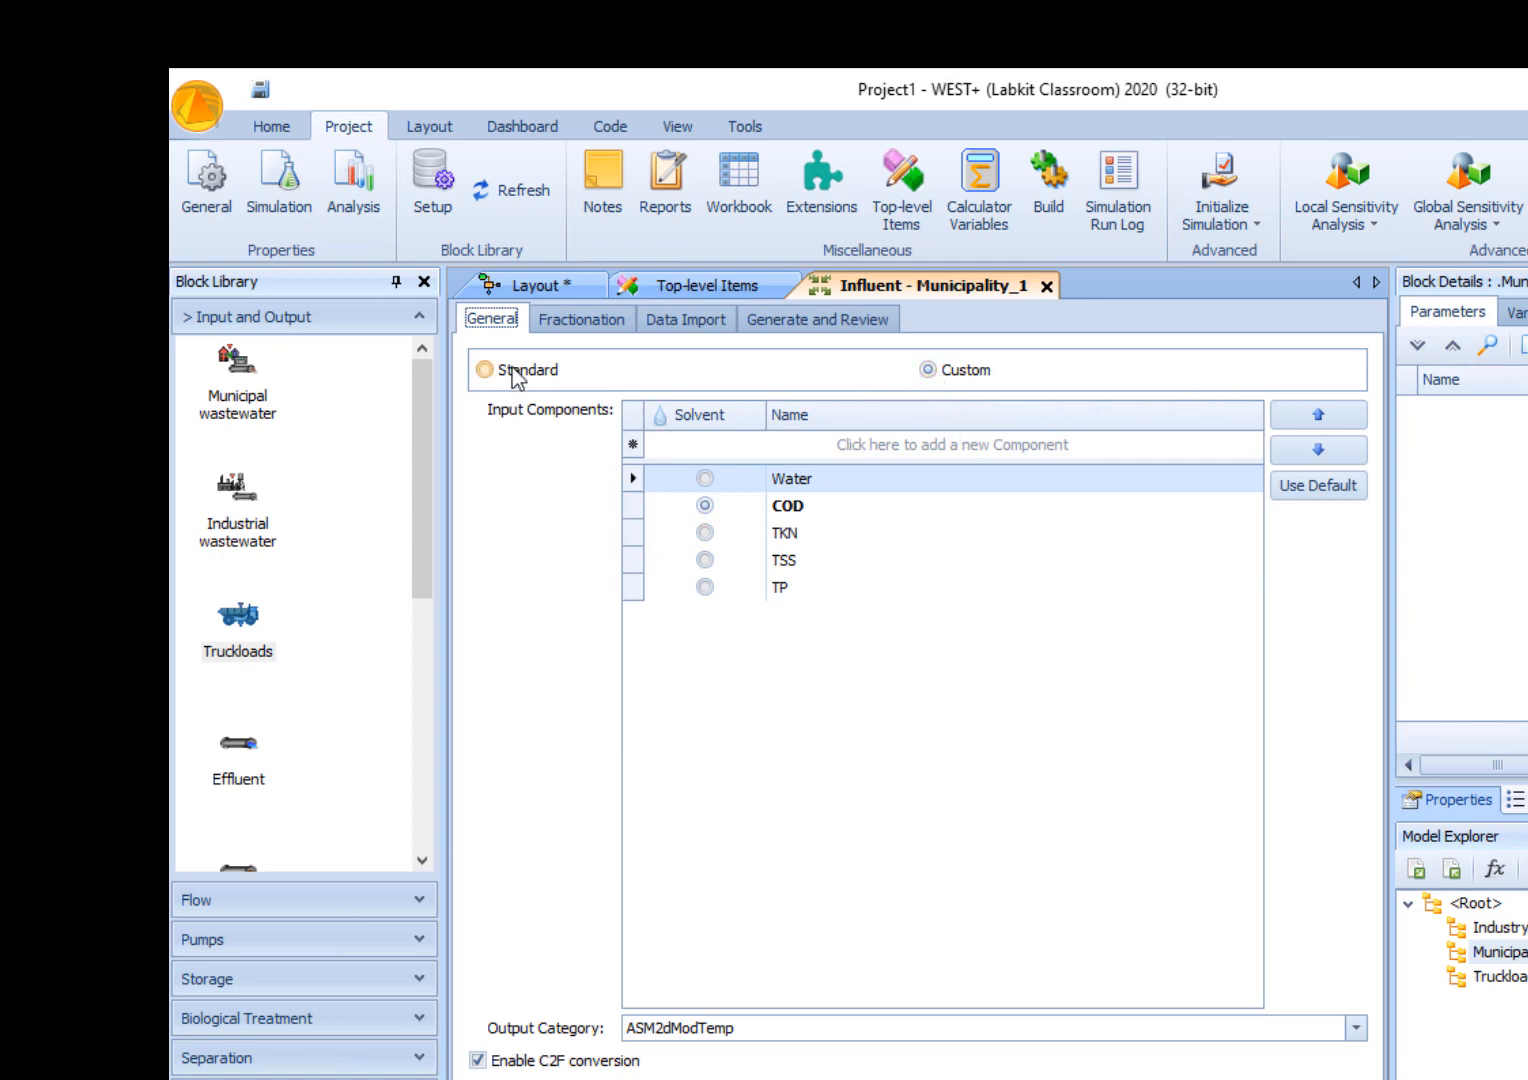
# - Compare the Standard and Custom input component options for Municipality_1, including the Standard data import settings, and return to Custom
pyautogui.click(553, 372)
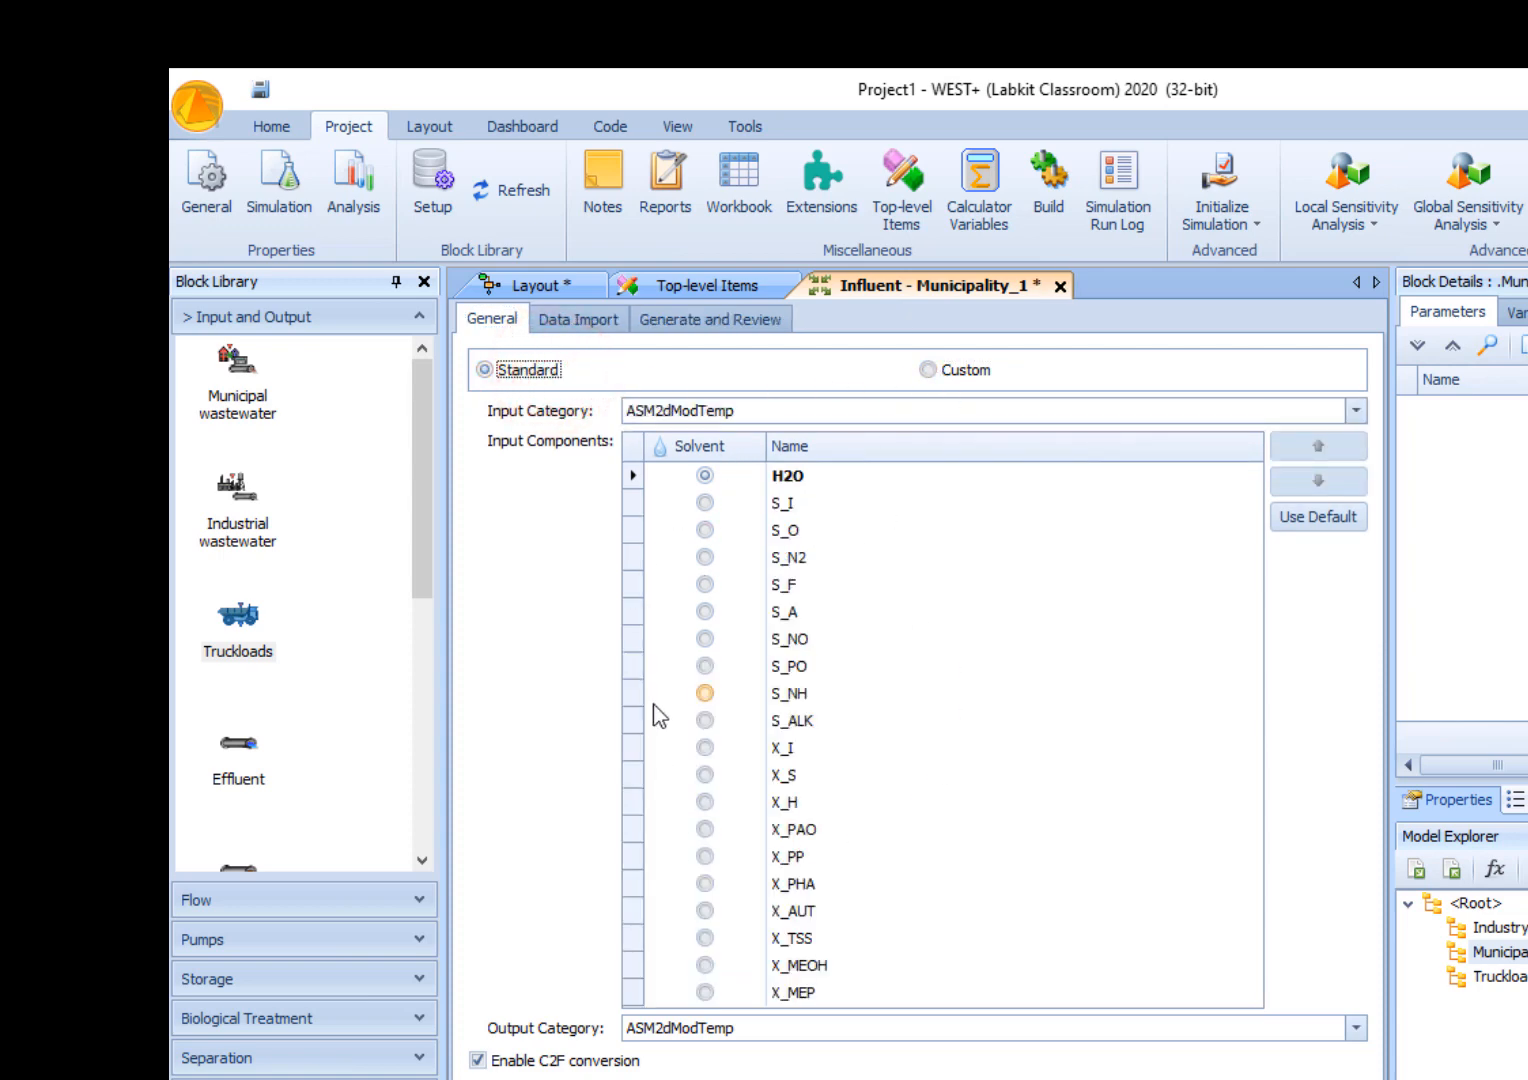
pyautogui.click(968, 372)
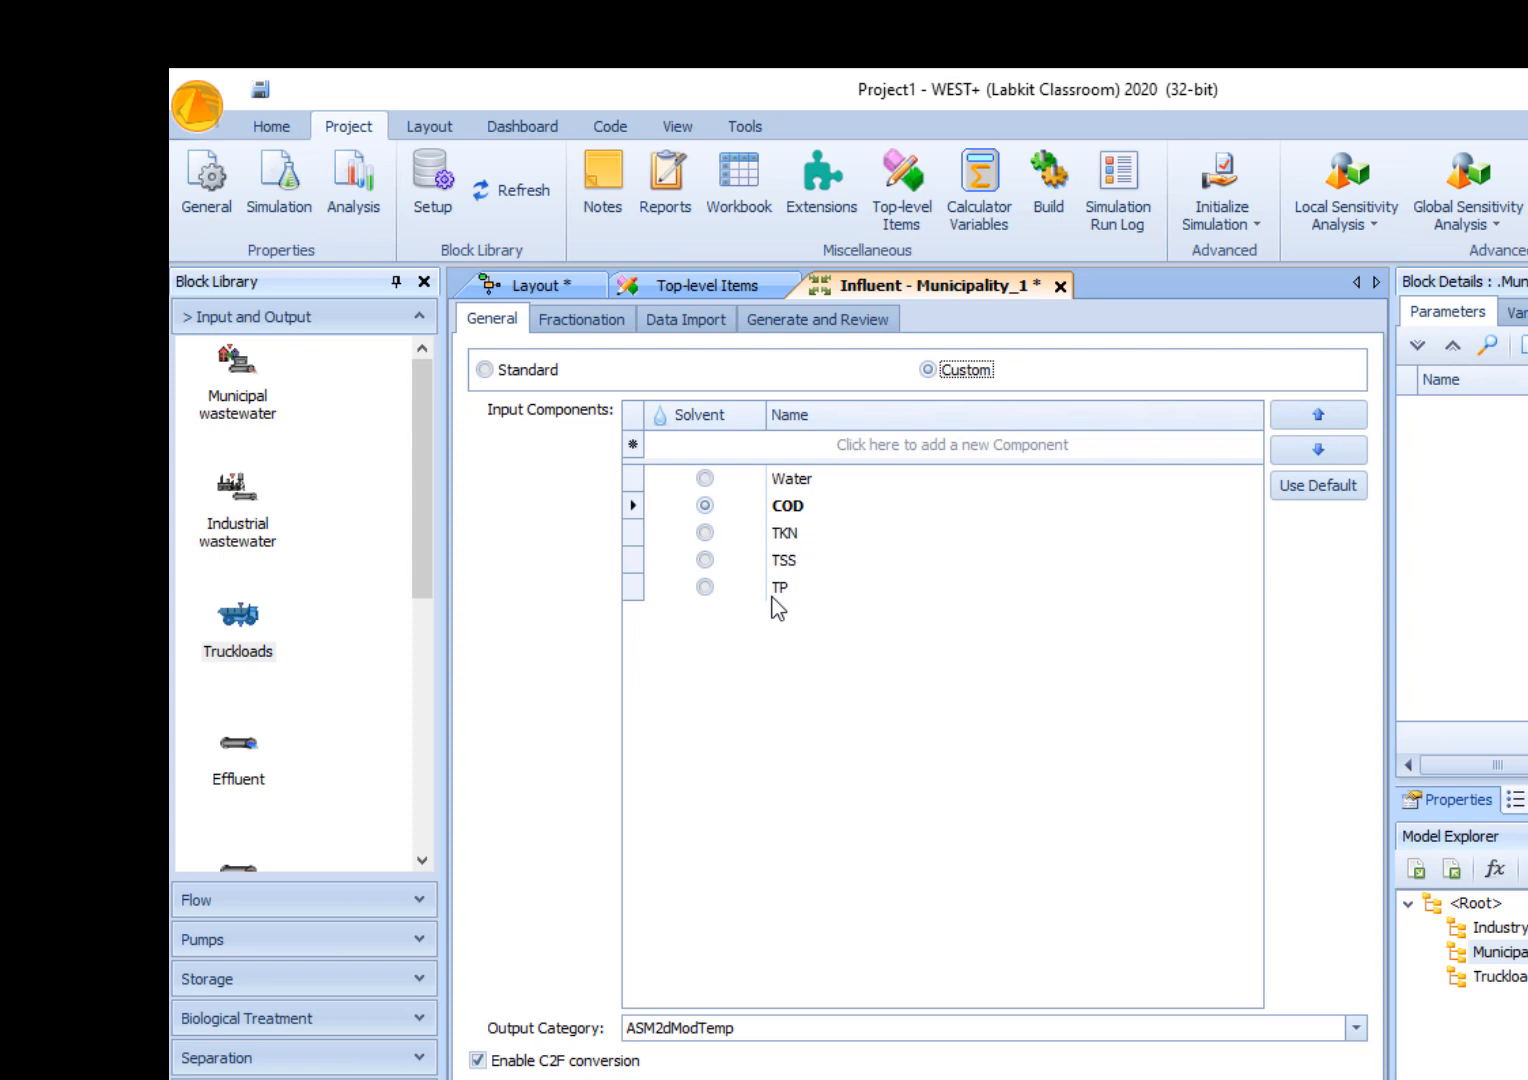
pyautogui.click(527, 370)
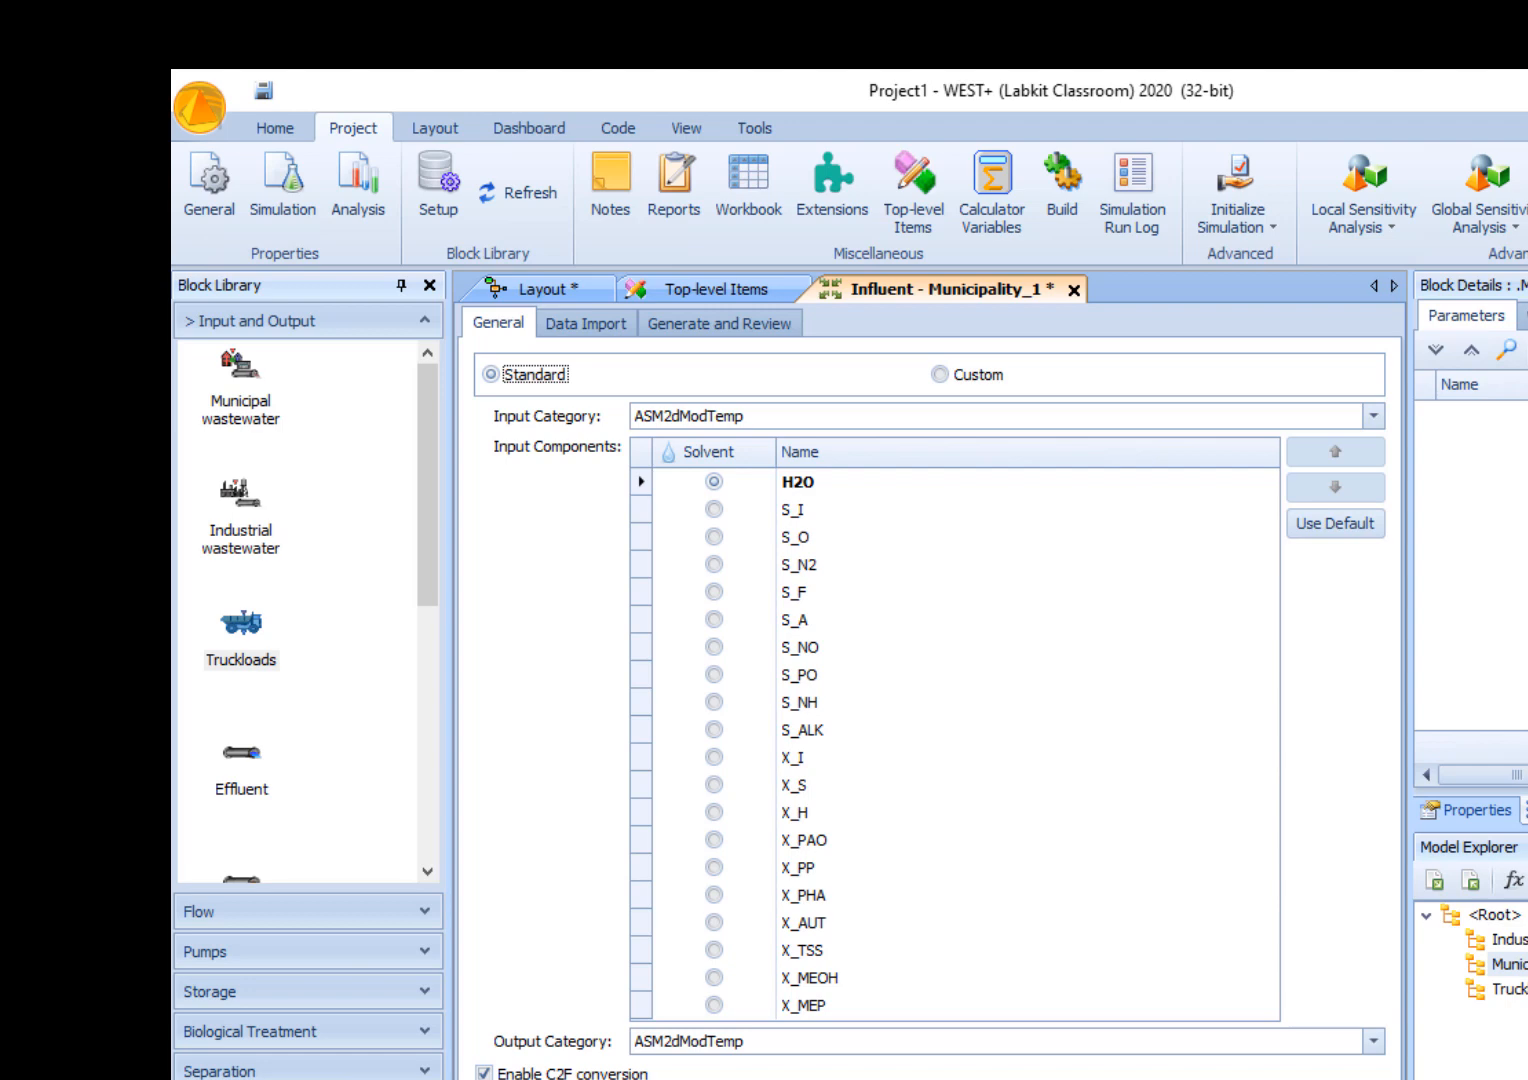
pyautogui.click(586, 323)
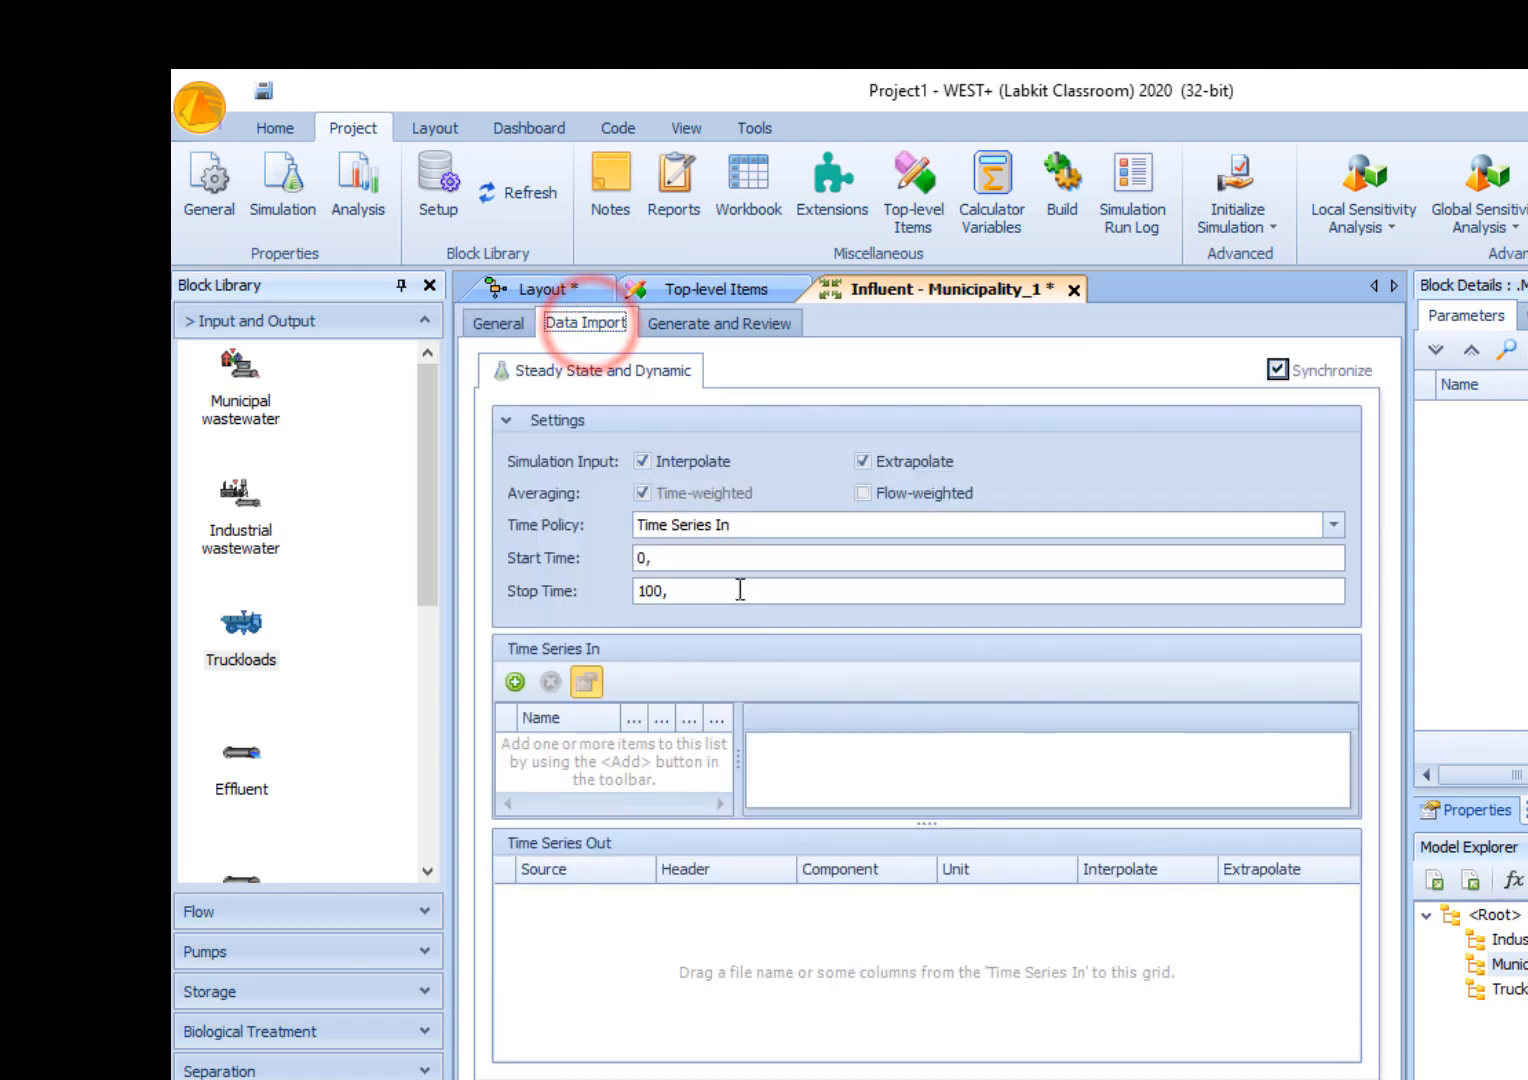
pyautogui.click(498, 323)
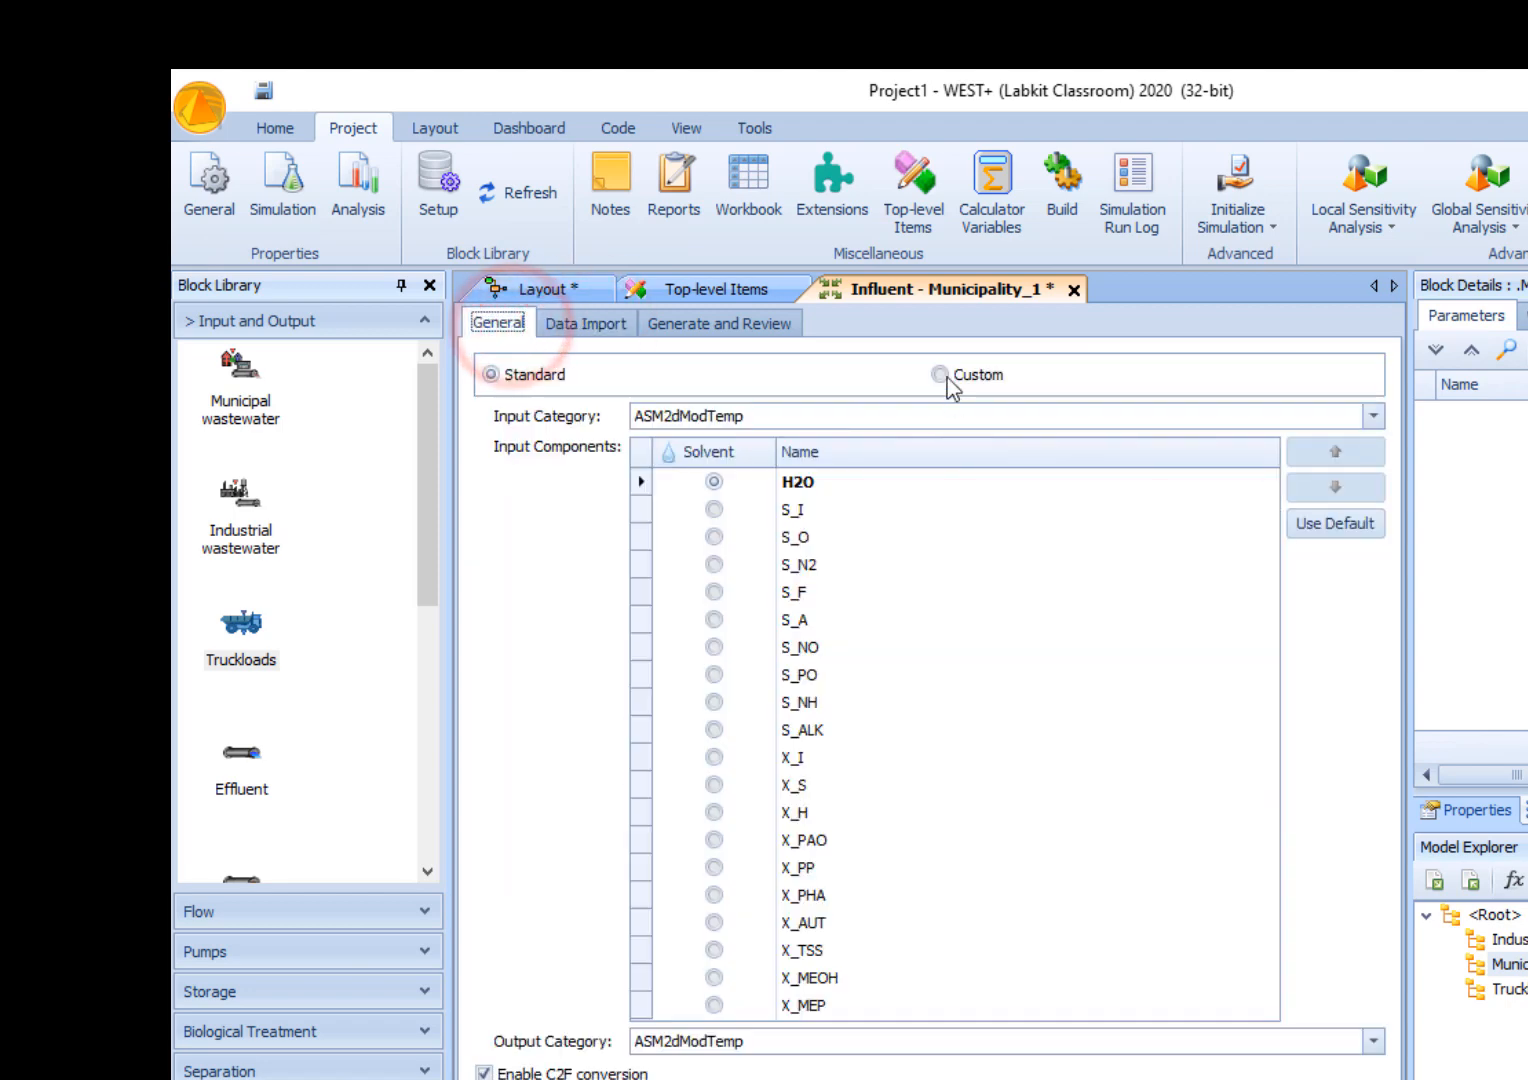
pyautogui.click(940, 375)
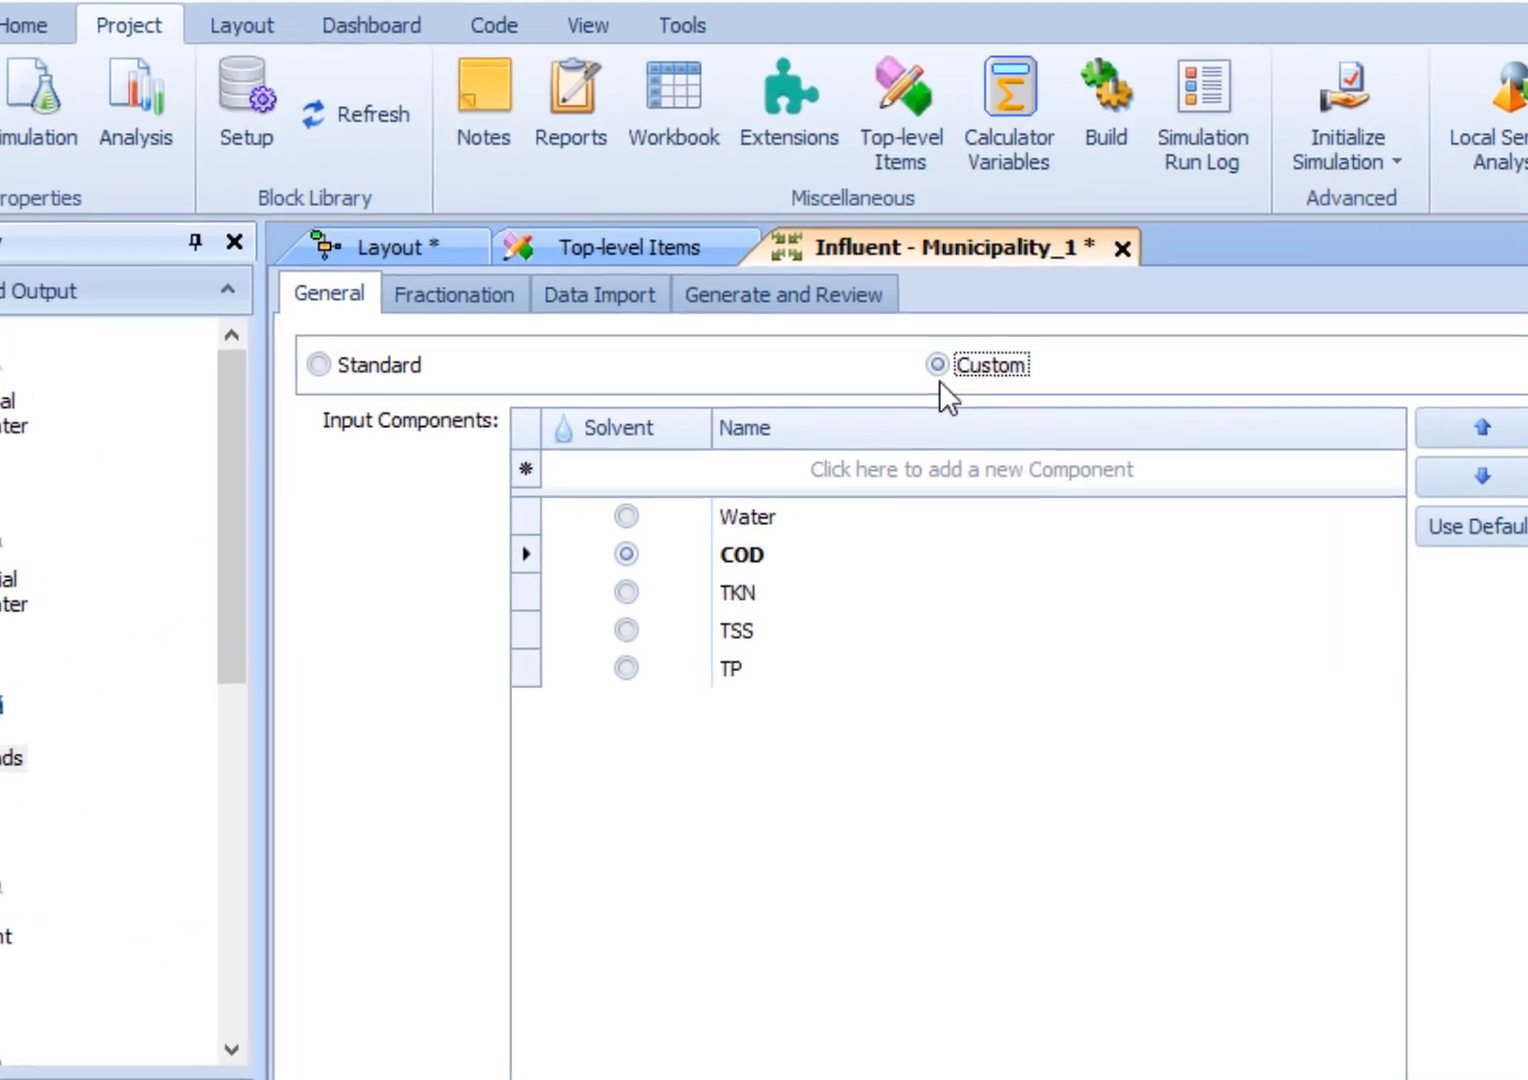
# - Load the WEST.ASM2.Input.Layout.xml fractionation model for the Municipality_1 influent
pyautogui.click(443, 298)
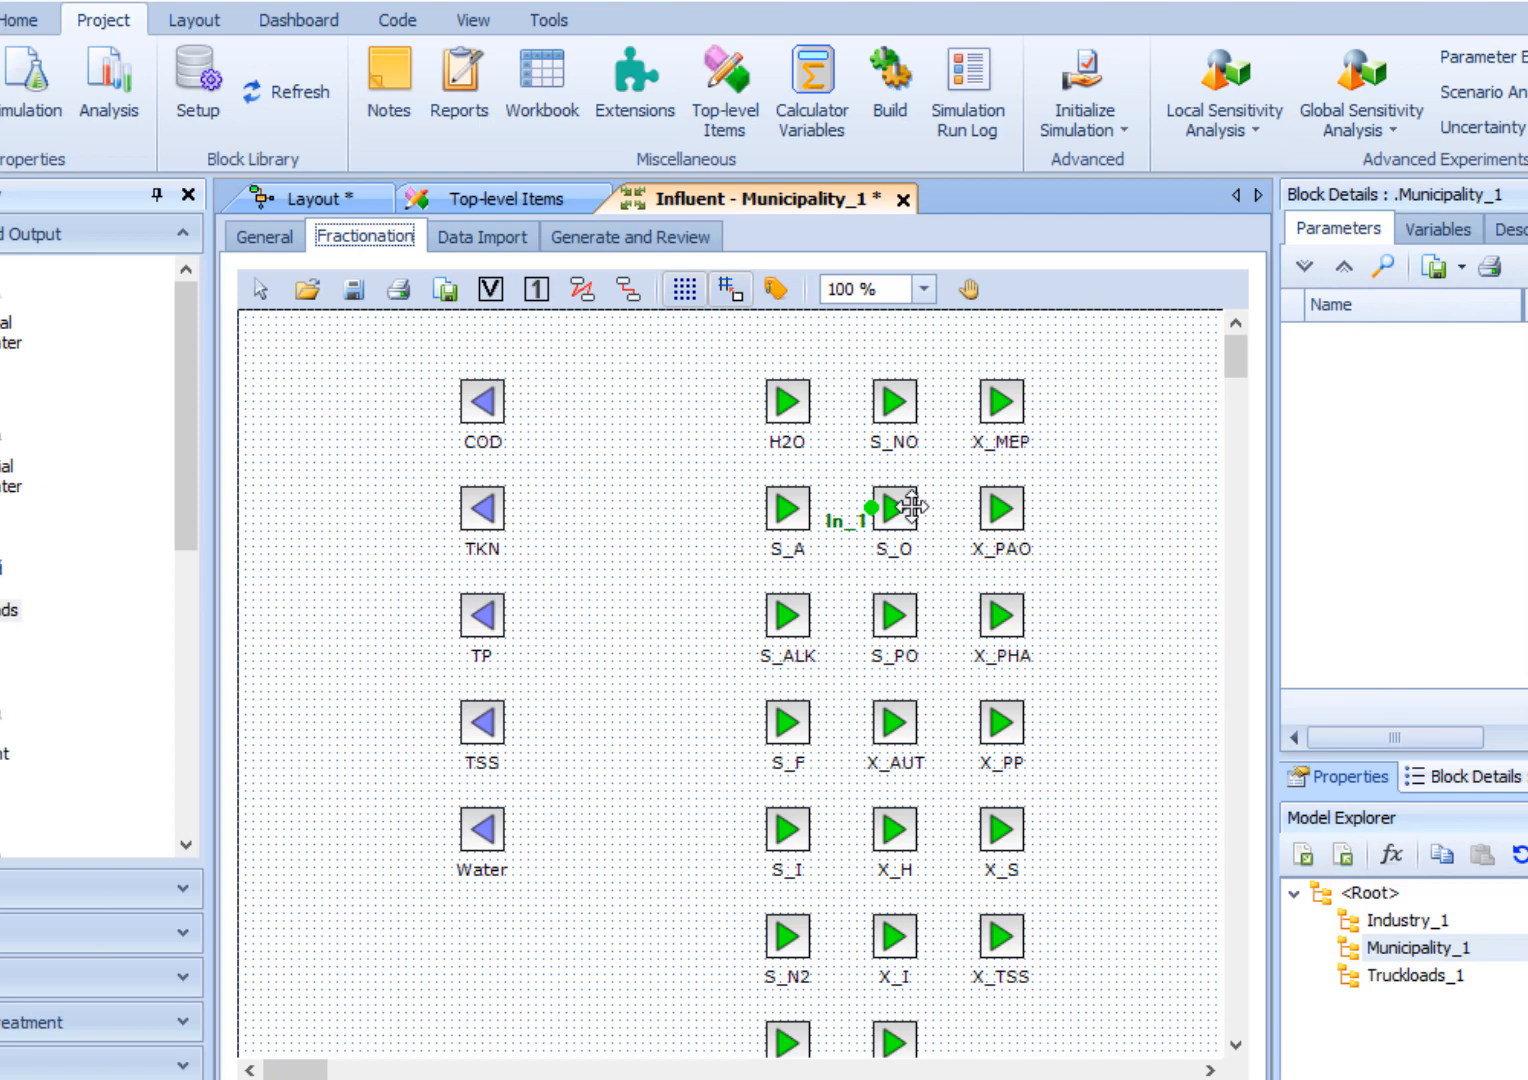
pyautogui.click(309, 293)
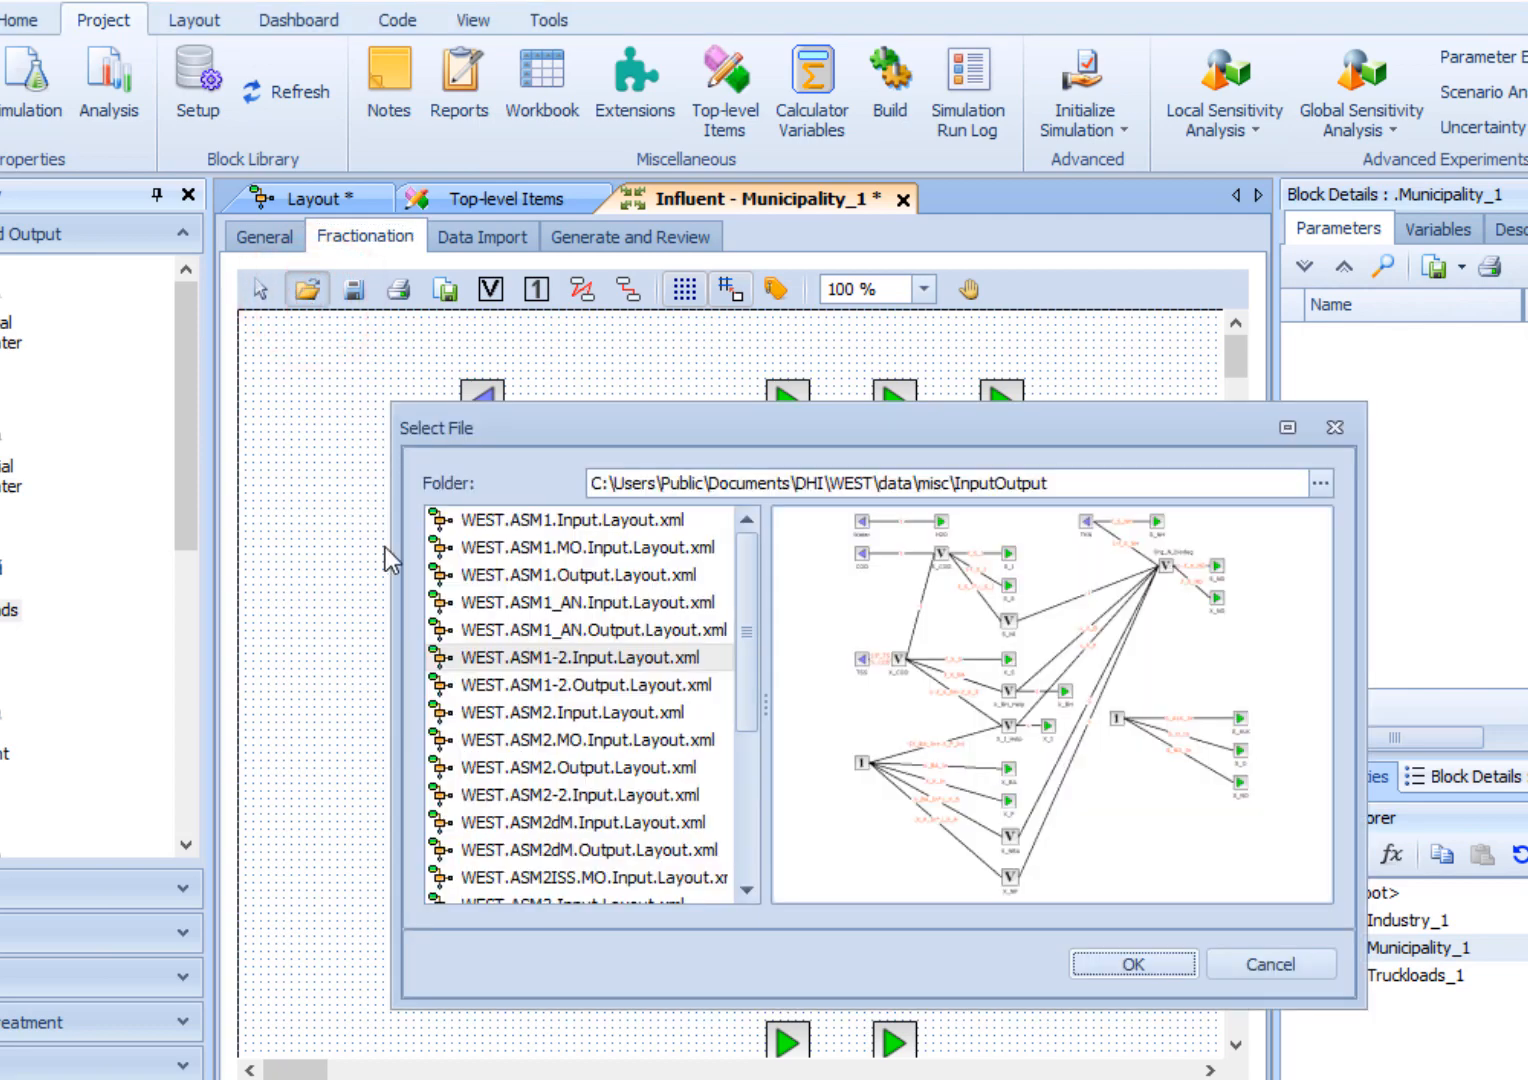
pyautogui.click(535, 712)
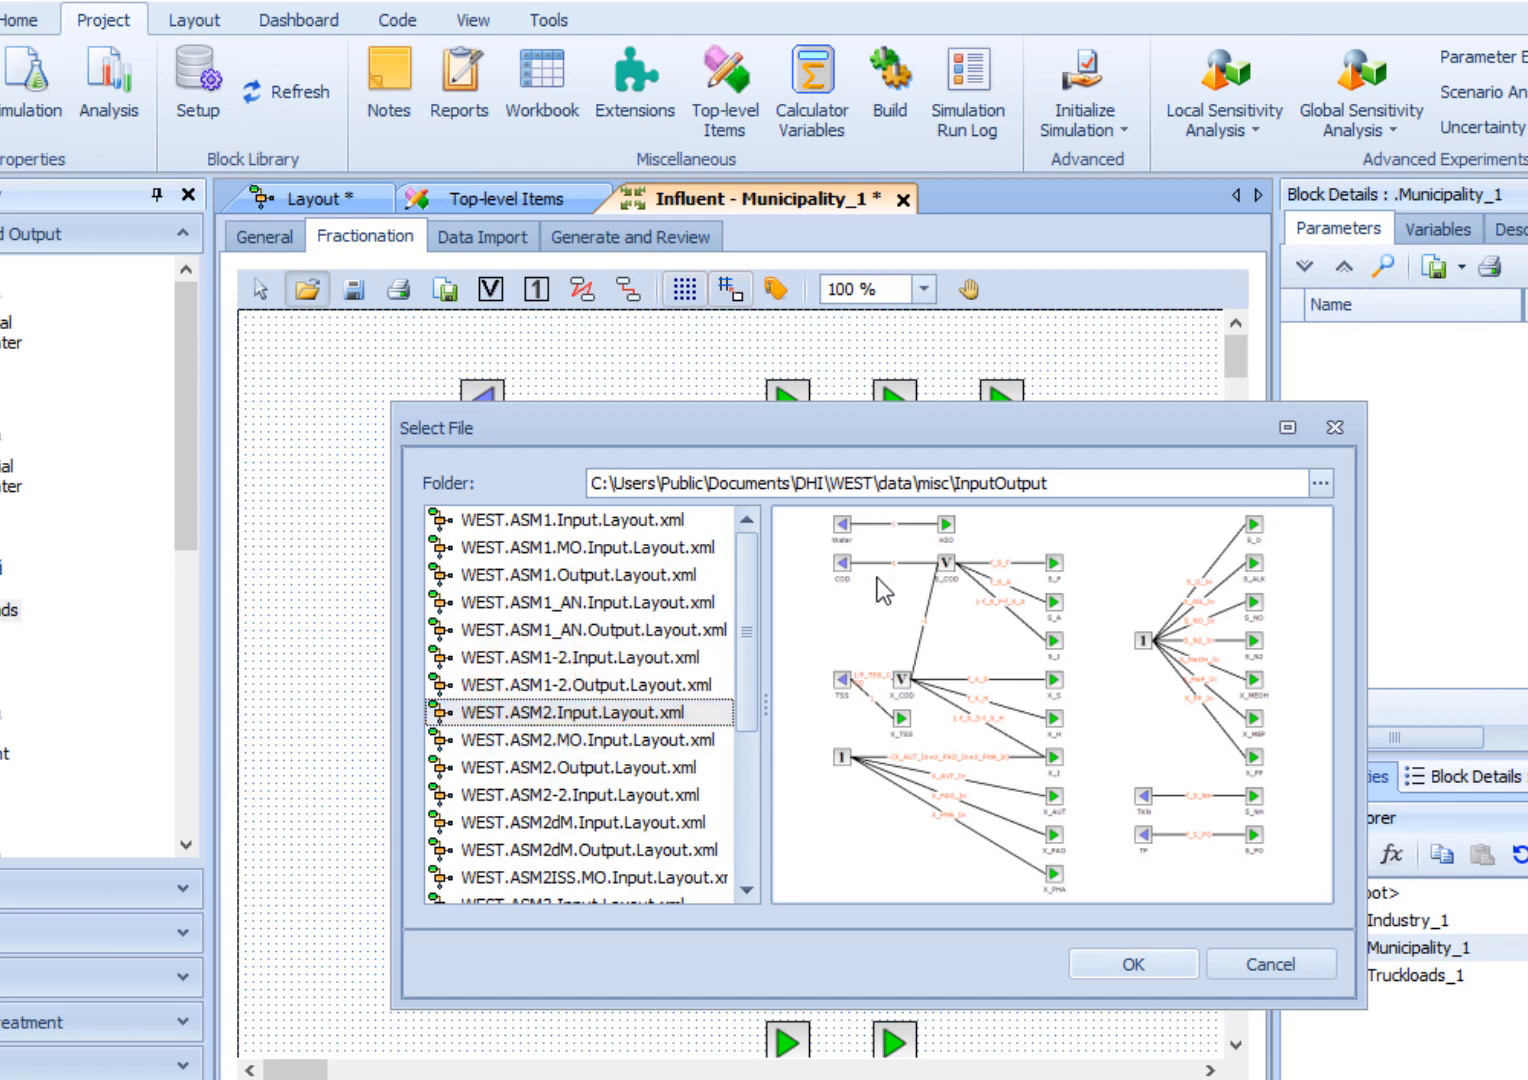
pyautogui.click(1150, 966)
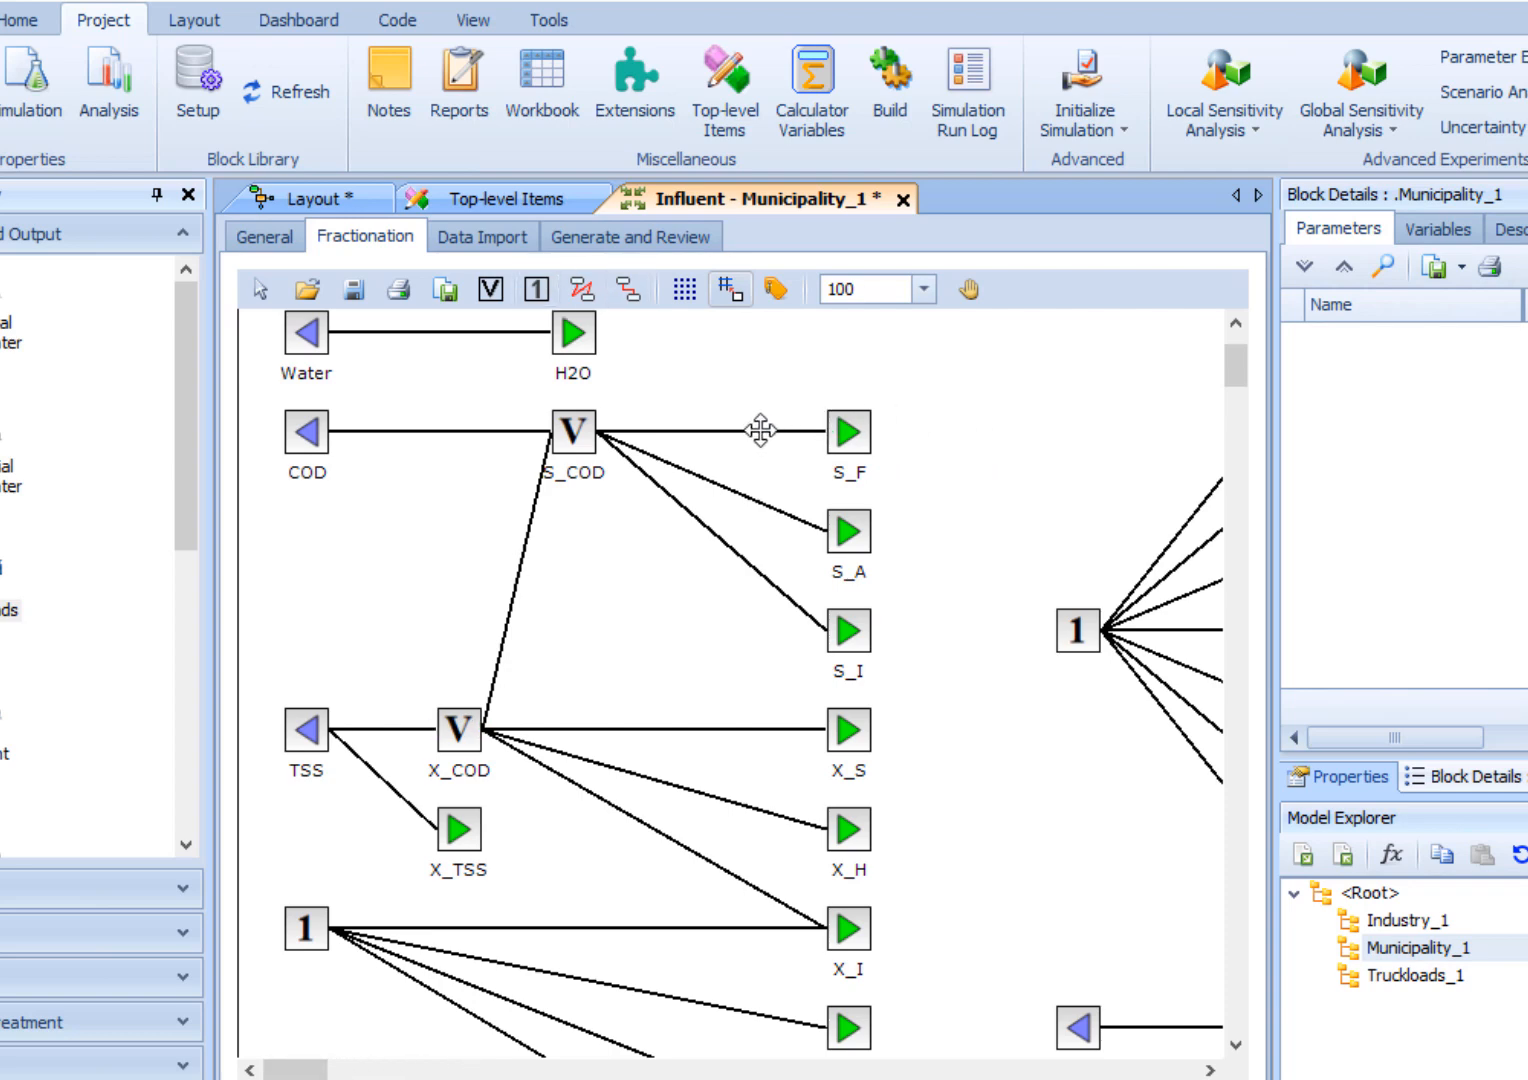
# - Show the labels on the fractionation connections and examine the diagram across its full width
pyautogui.click(778, 292)
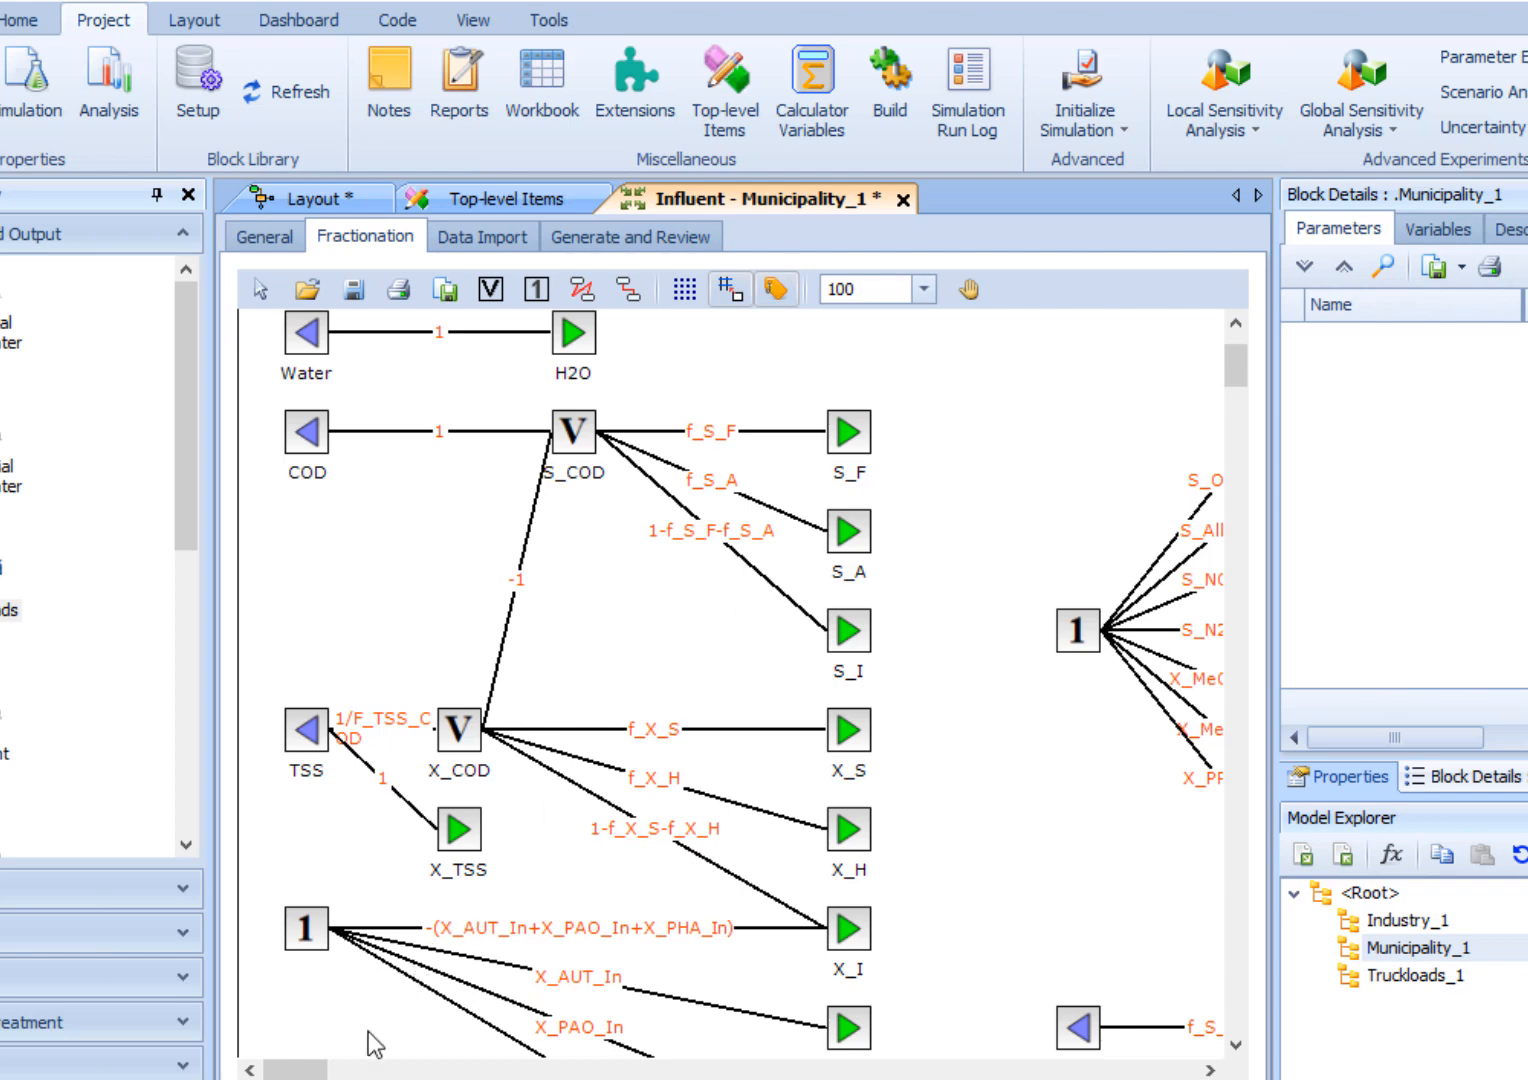
pyautogui.moveTo(297, 1069); pyautogui.dragTo(477, 1064)
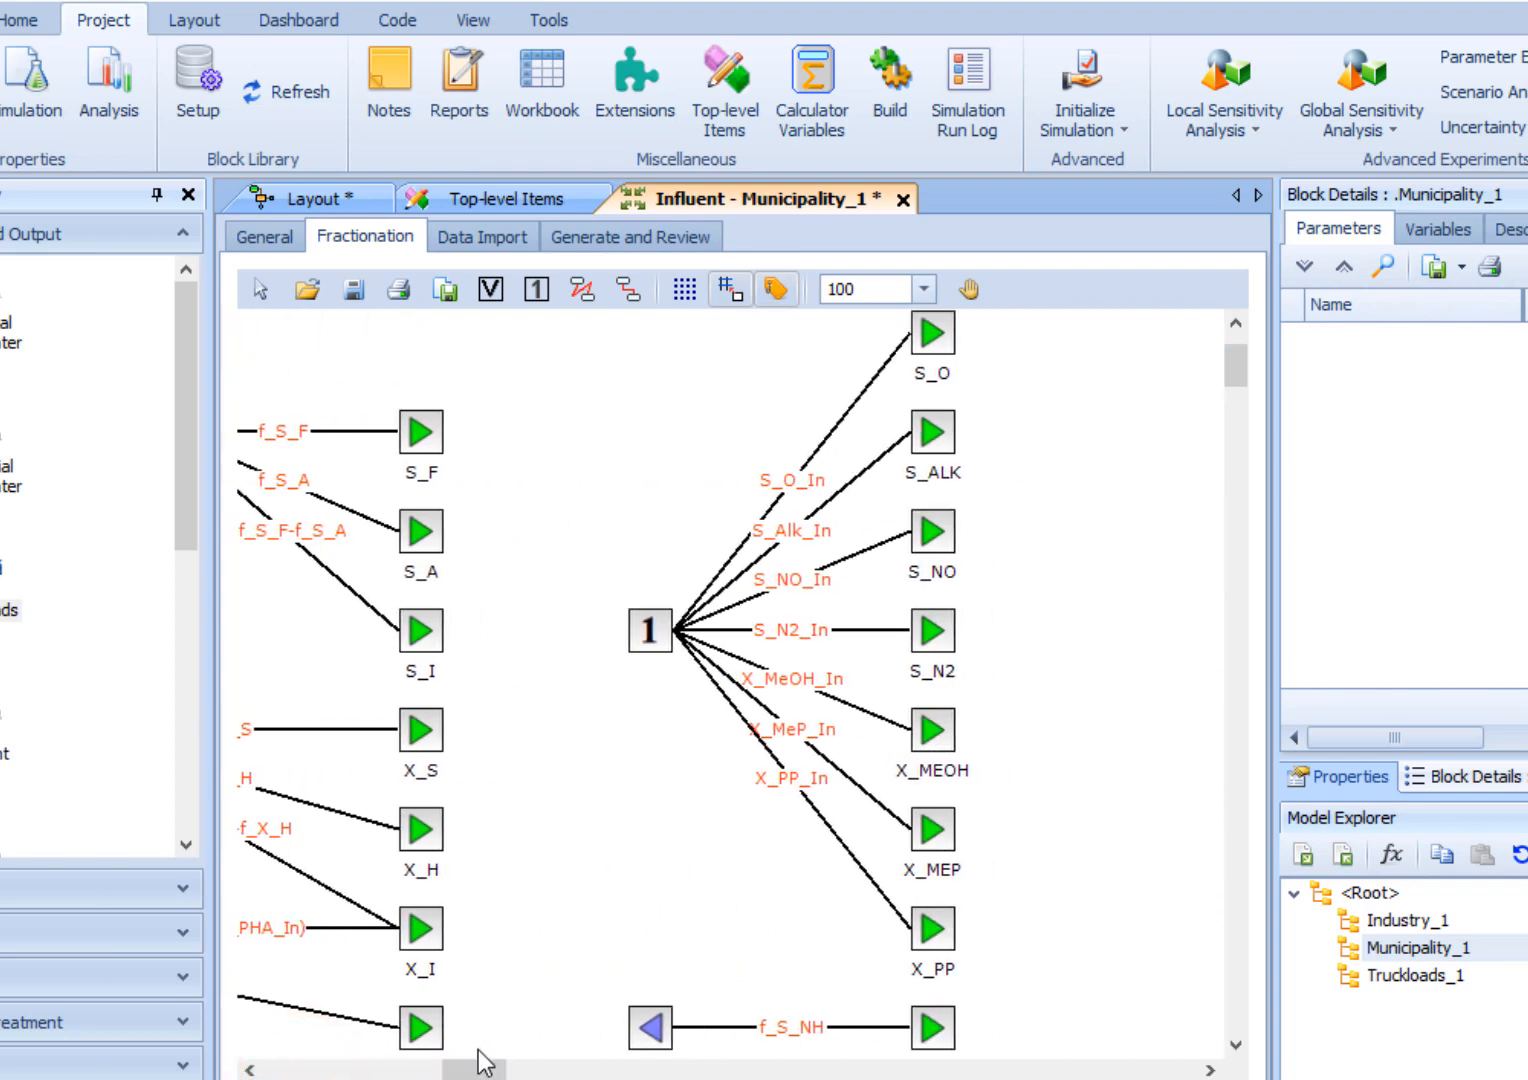
pyautogui.moveTo(490, 1068); pyautogui.dragTo(290, 1075)
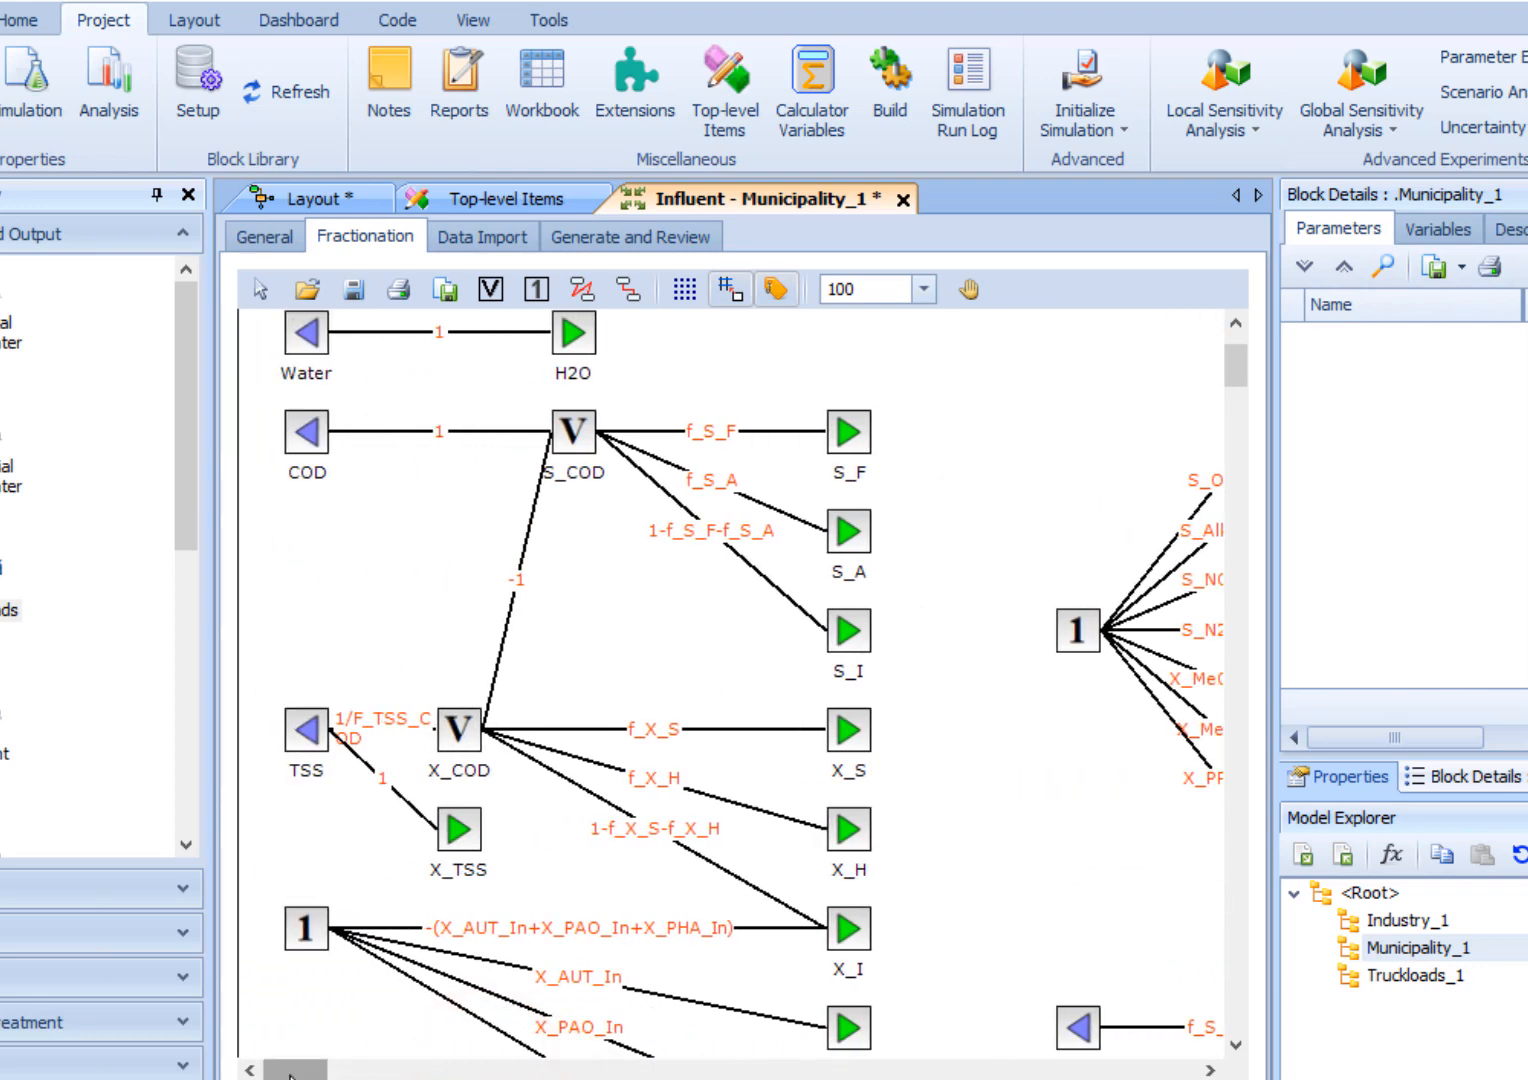
# - Add an input time series to the Municipality_1 data import, choosing WEST.BODCOD.Month.Influent.txt as the source file
pyautogui.click(495, 235)
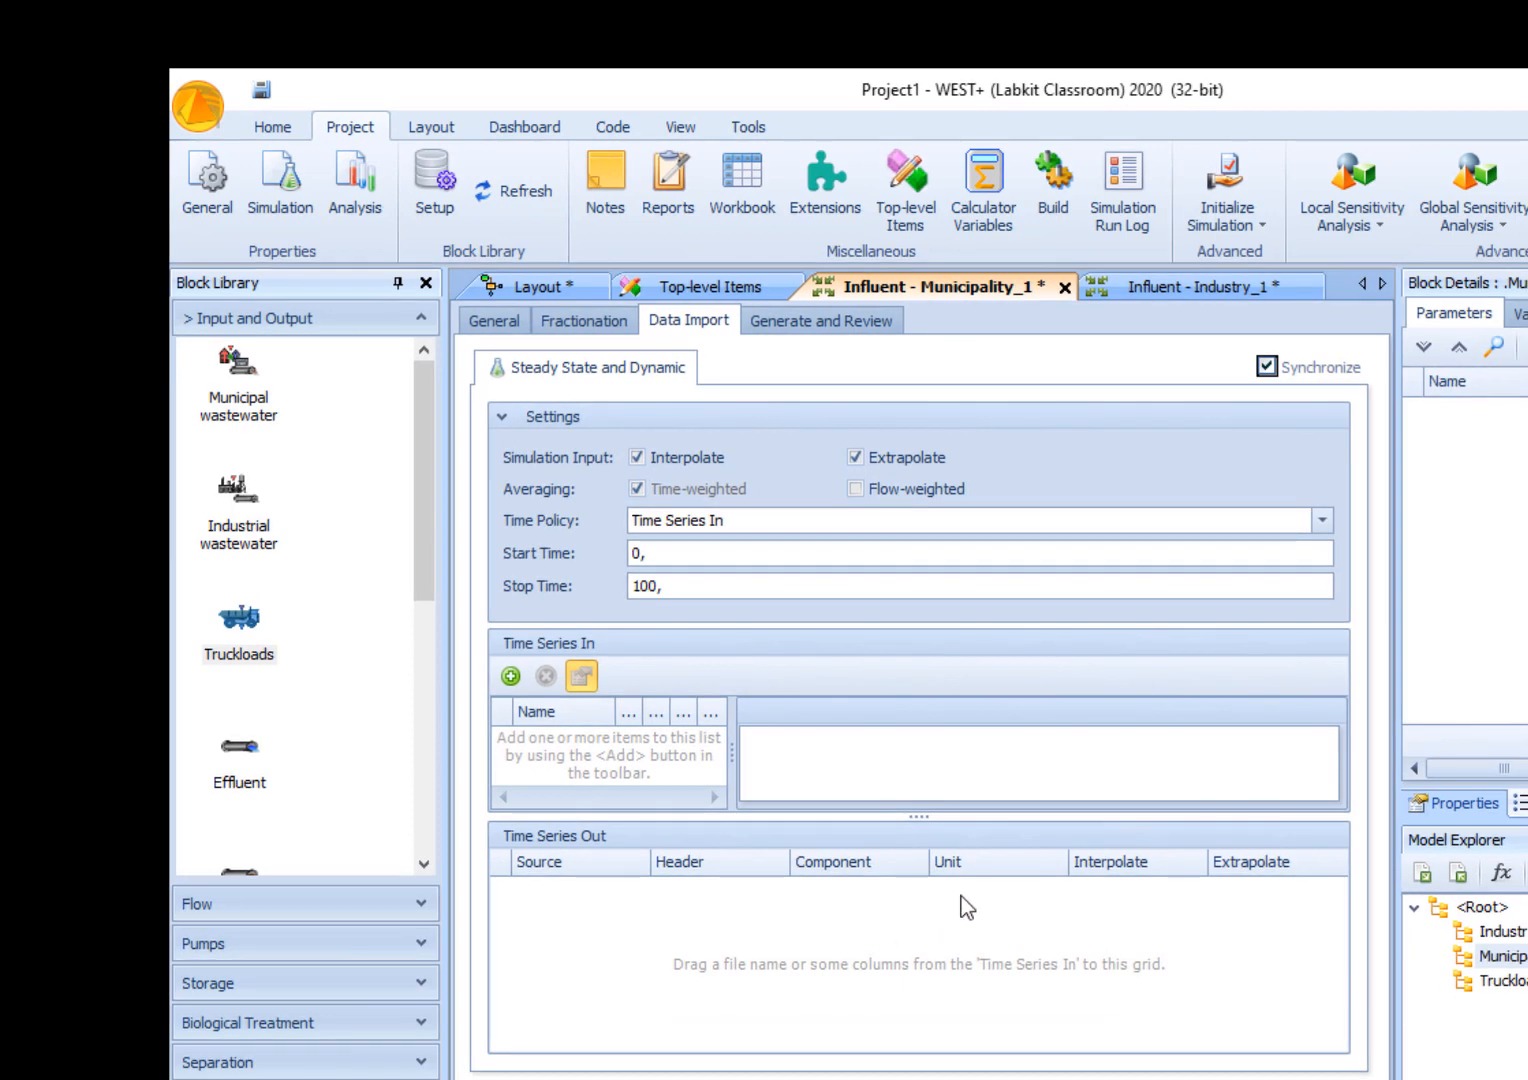
pyautogui.click(520, 677)
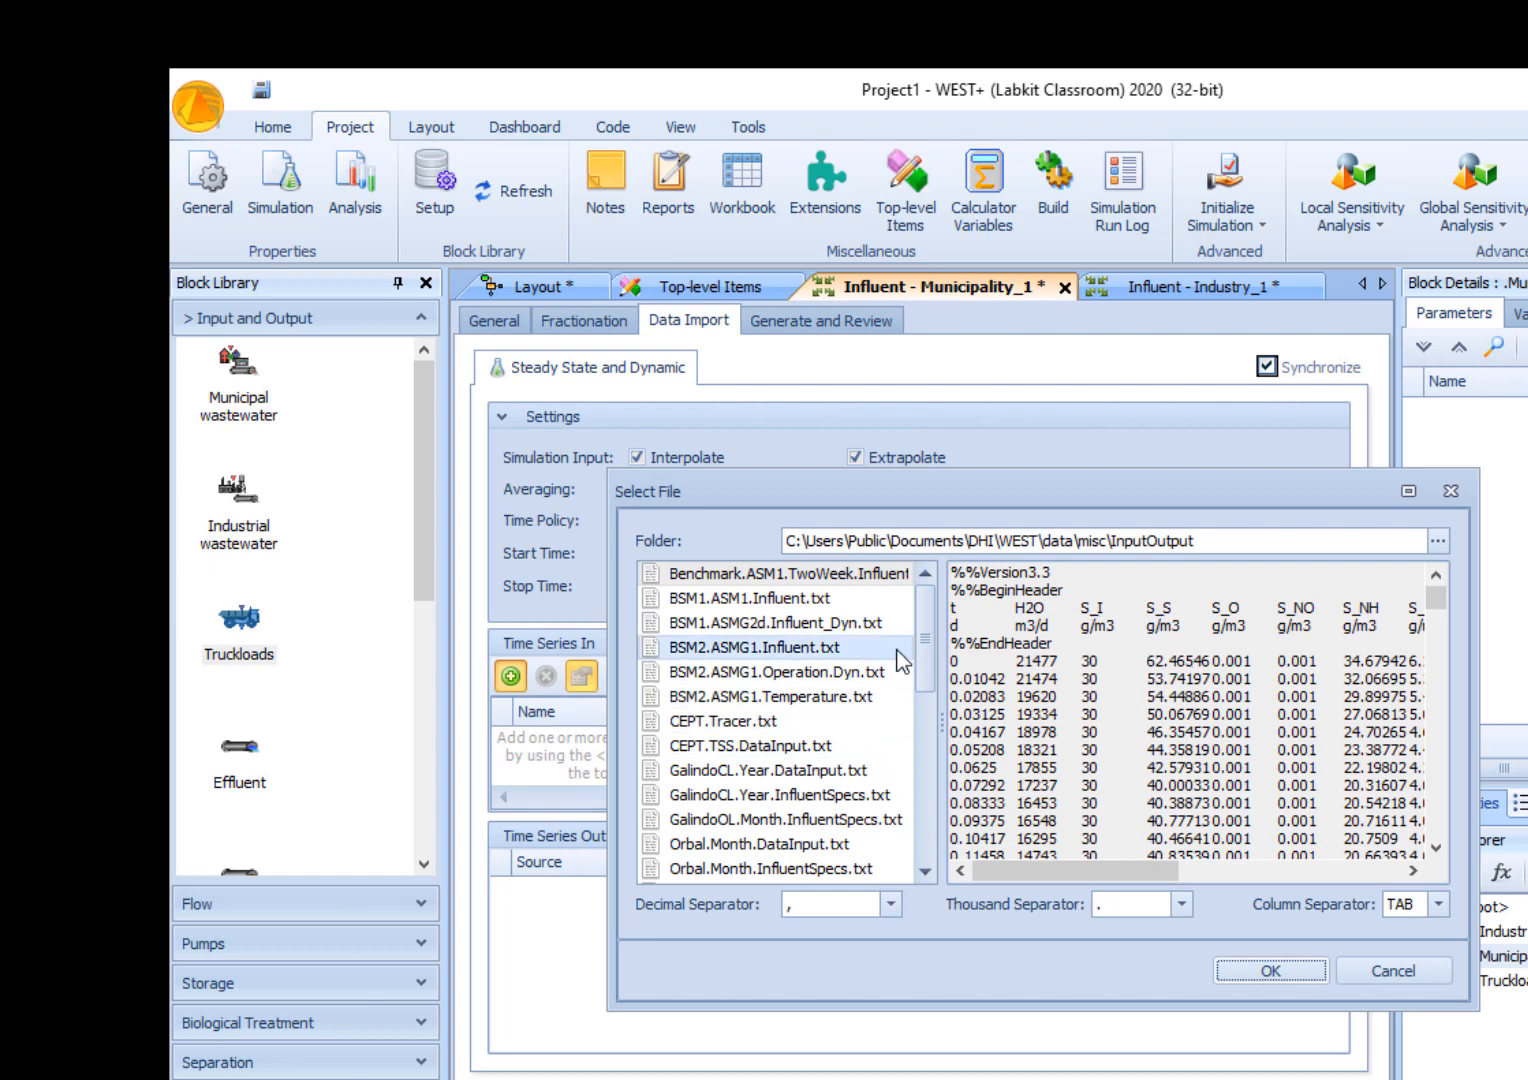
pyautogui.moveTo(922, 612); pyautogui.dragTo(922, 778)
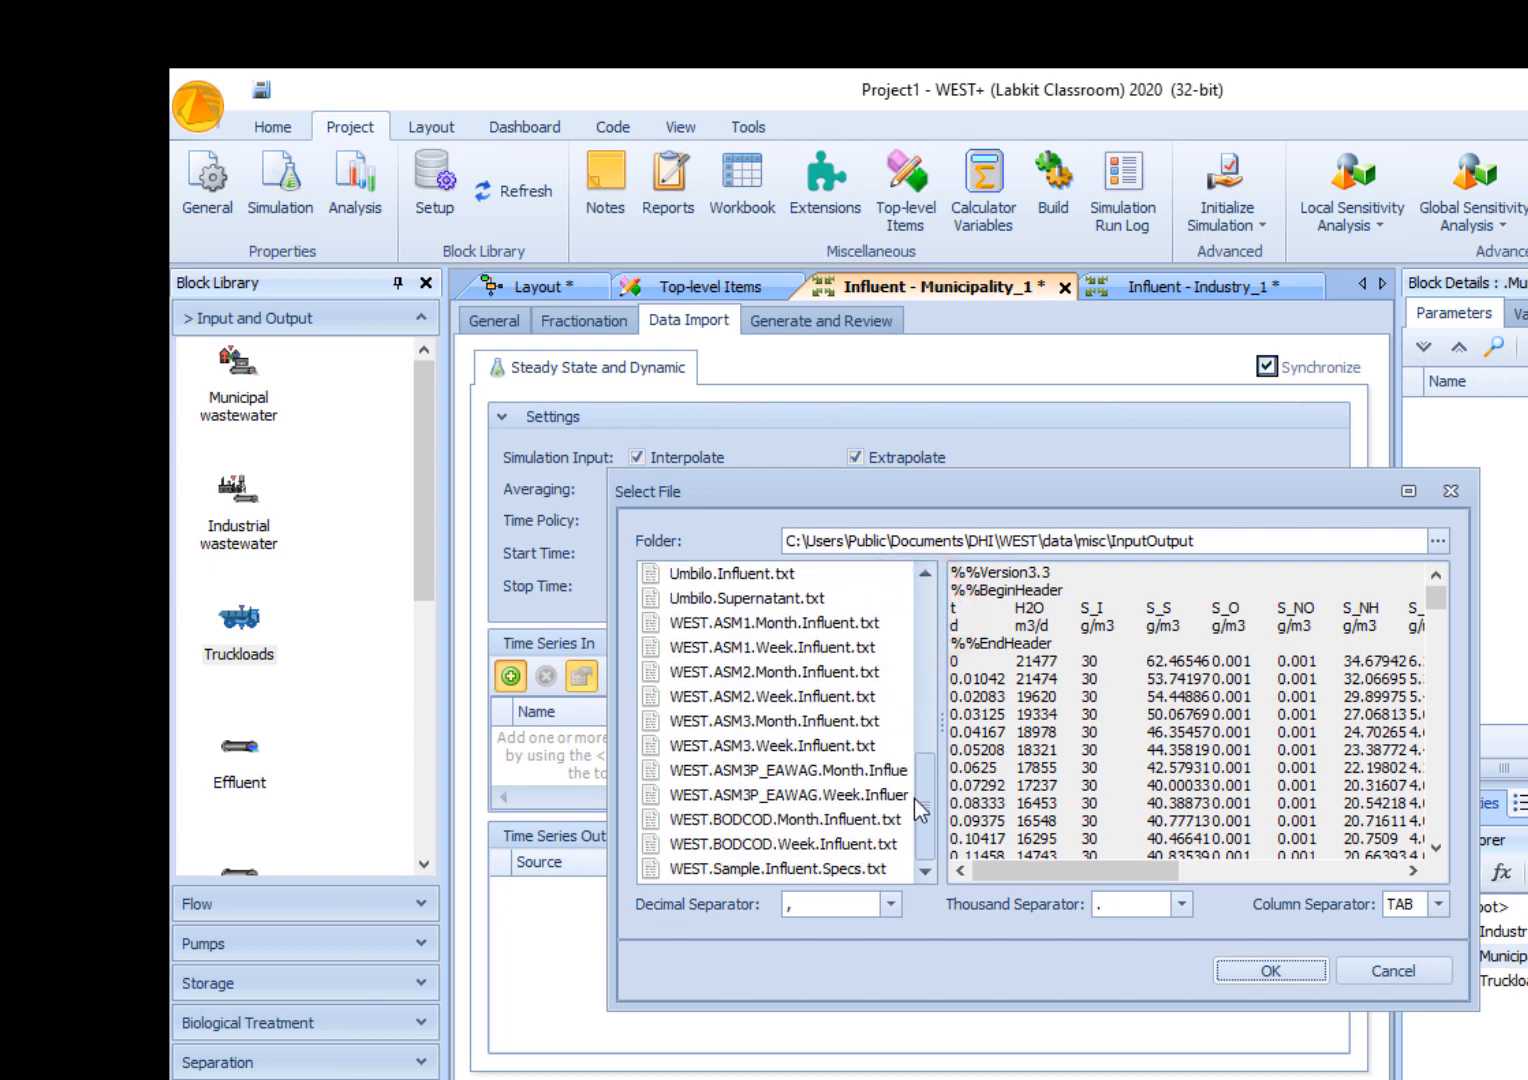
pyautogui.click(815, 820)
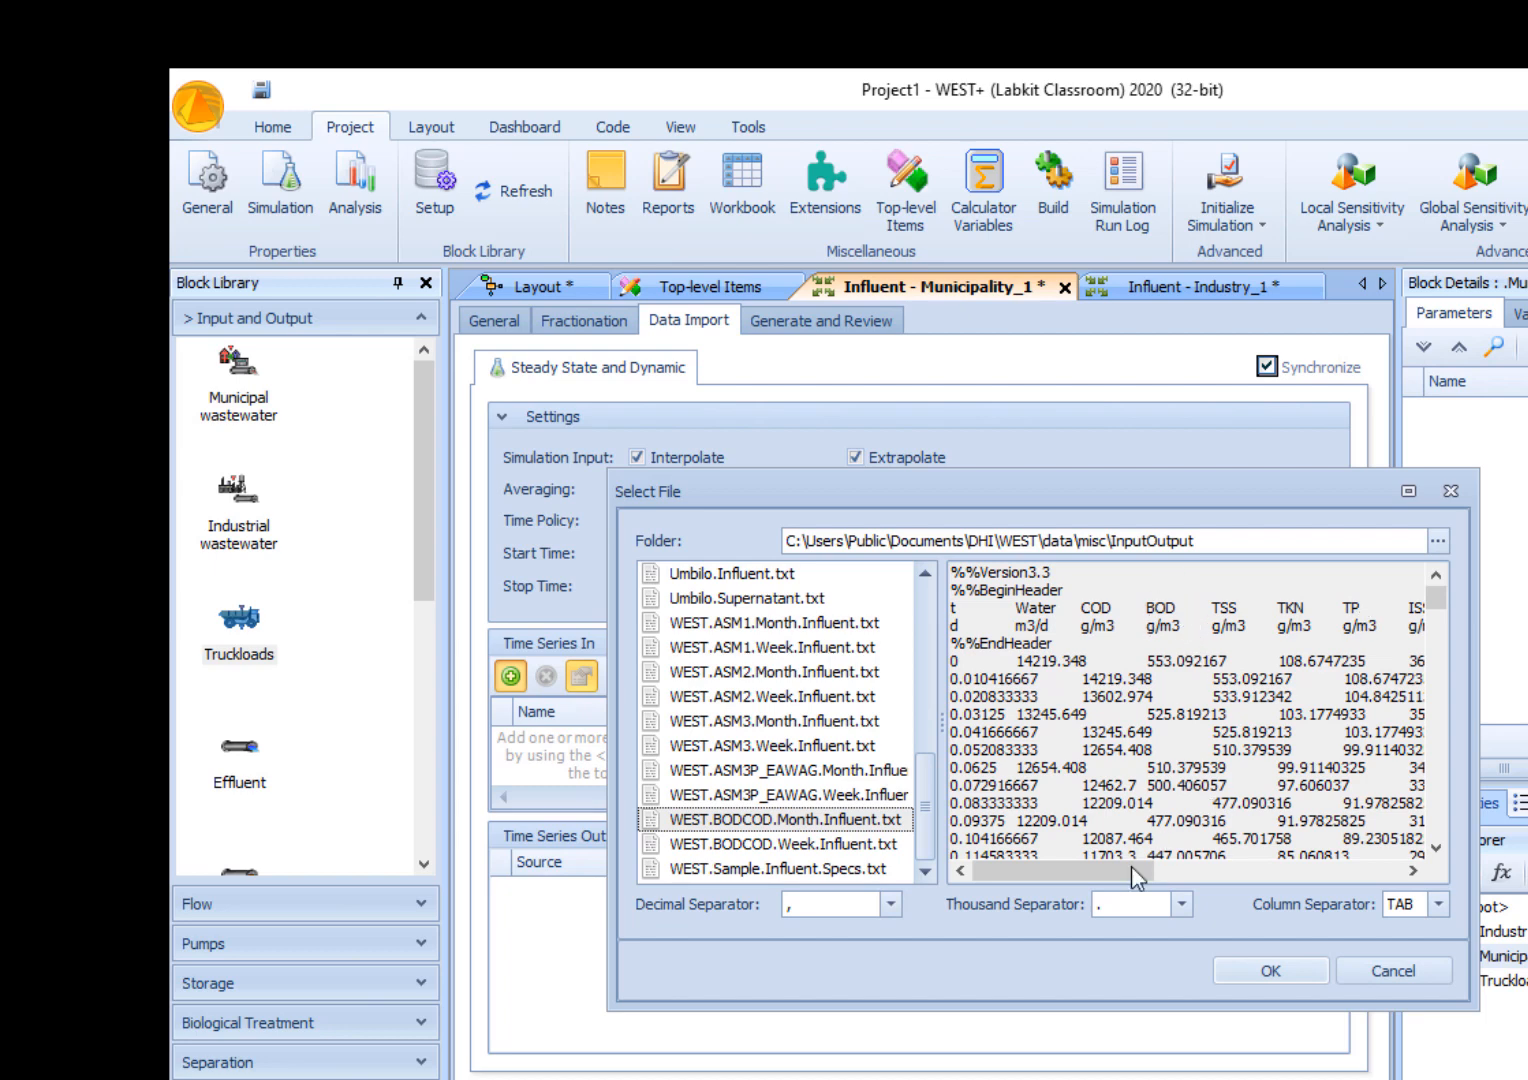
pyautogui.moveTo(1121, 880); pyautogui.dragTo(1062, 878)
# - Set the decimal separator of the chosen file to a period and import it
pyautogui.click(890, 904)
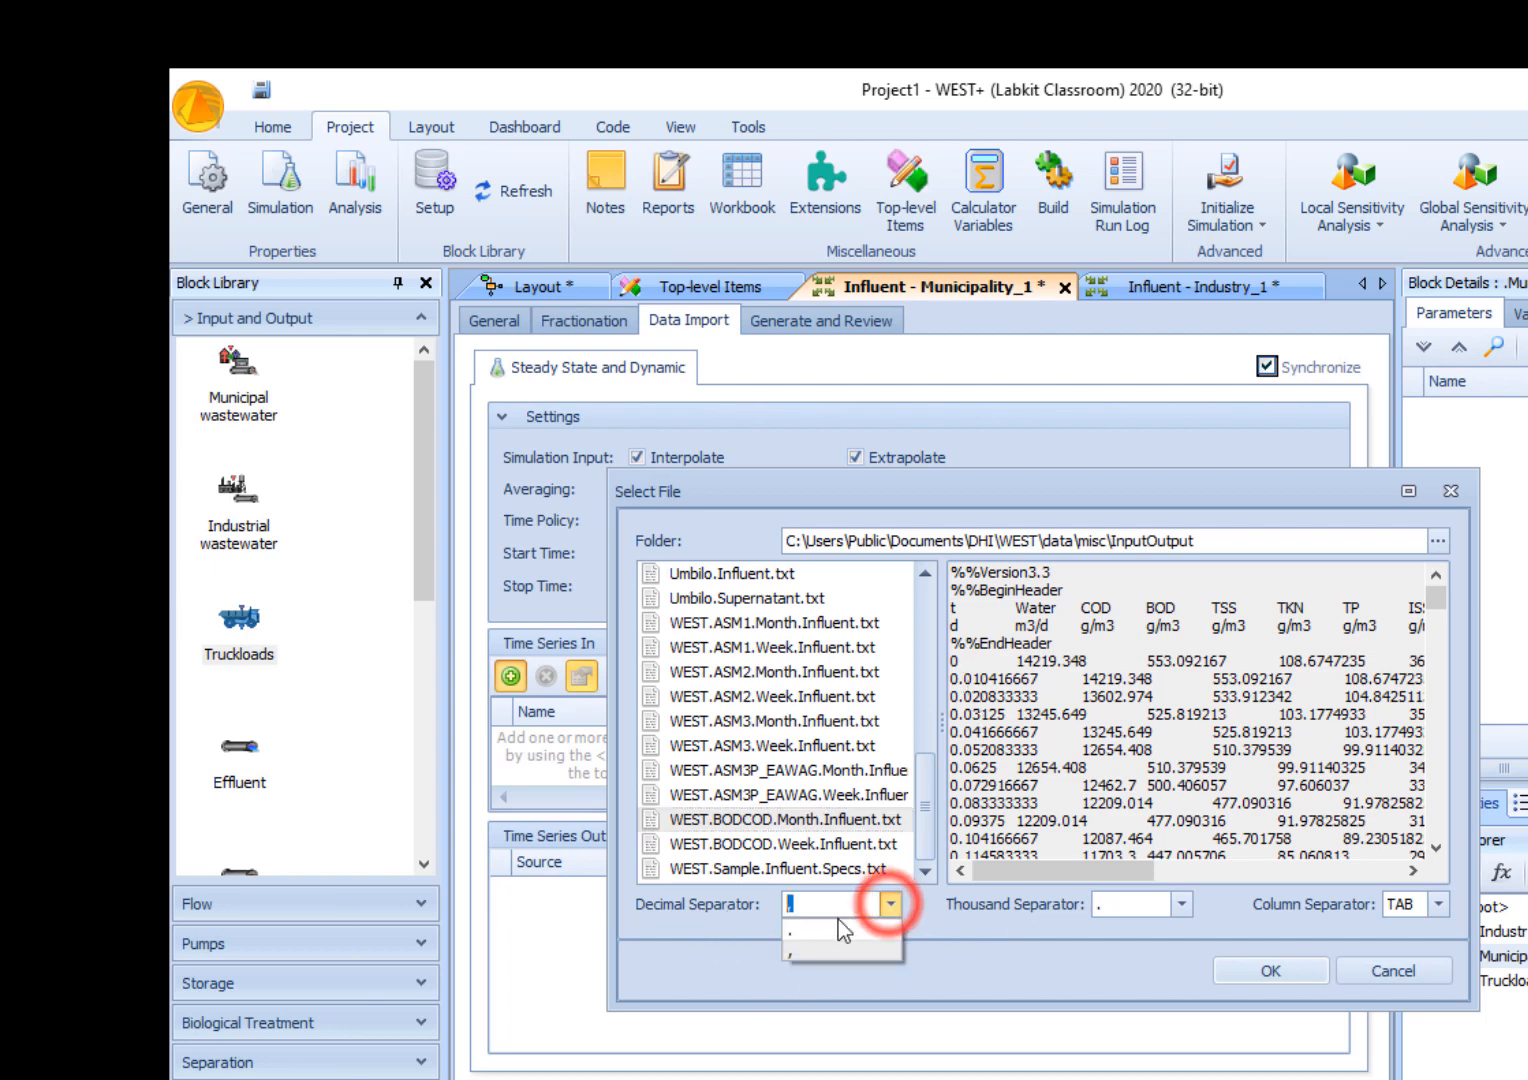
pyautogui.click(827, 931)
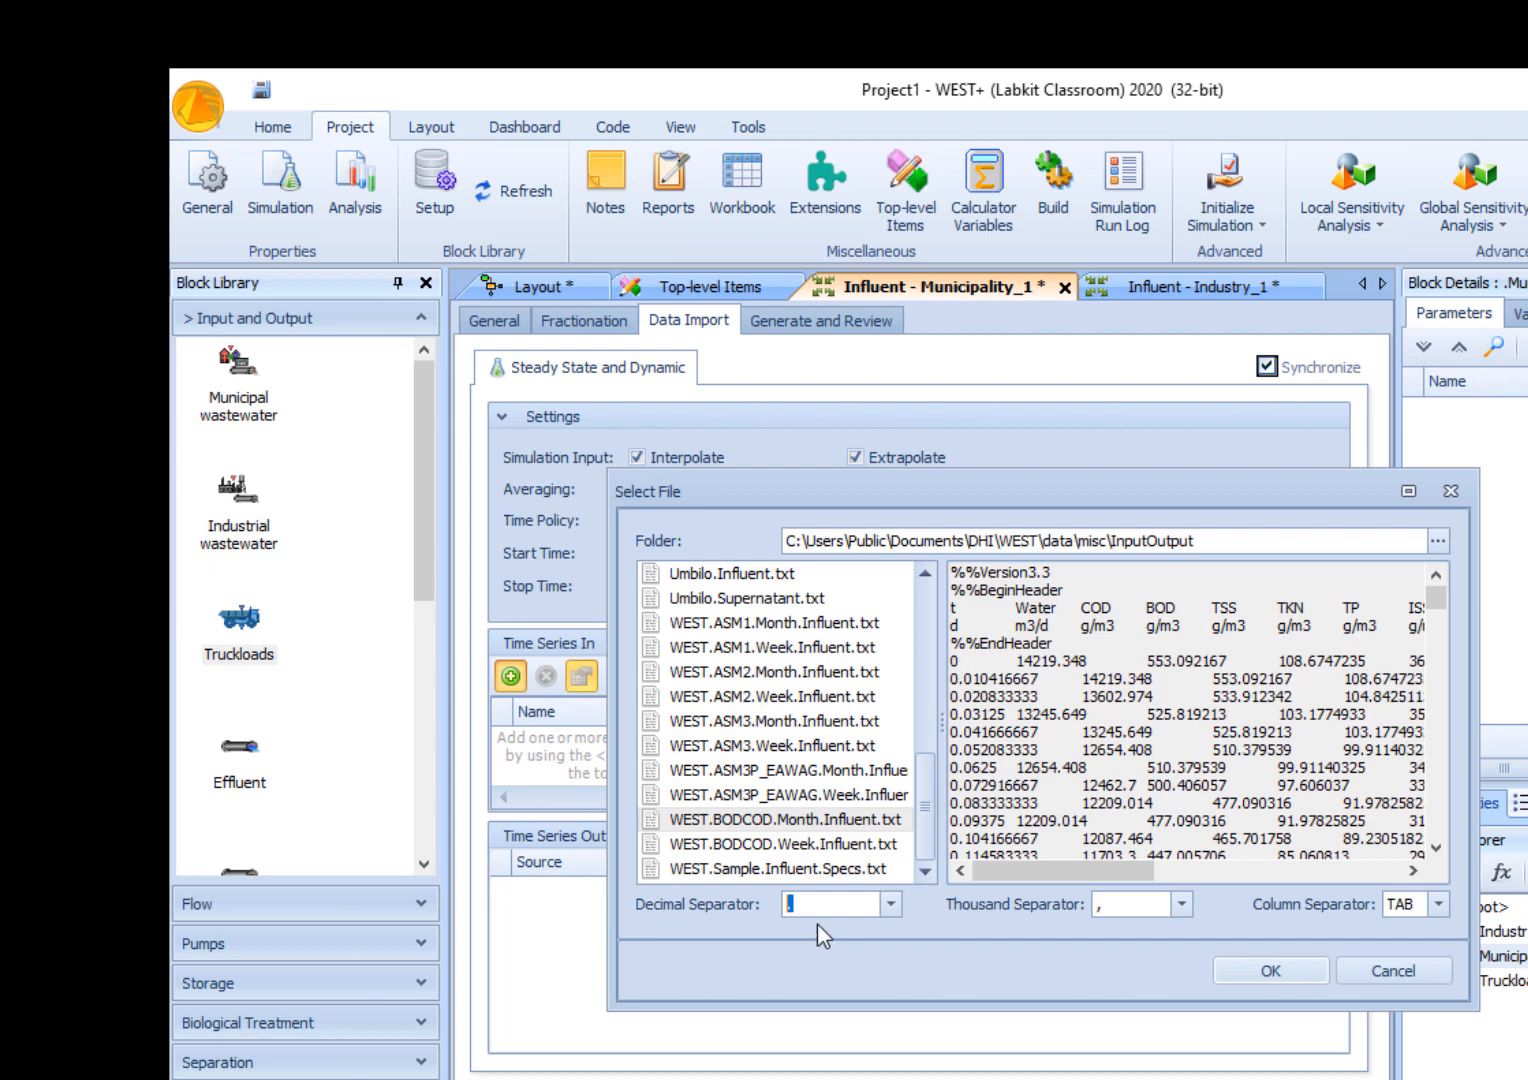
pyautogui.click(889, 904)
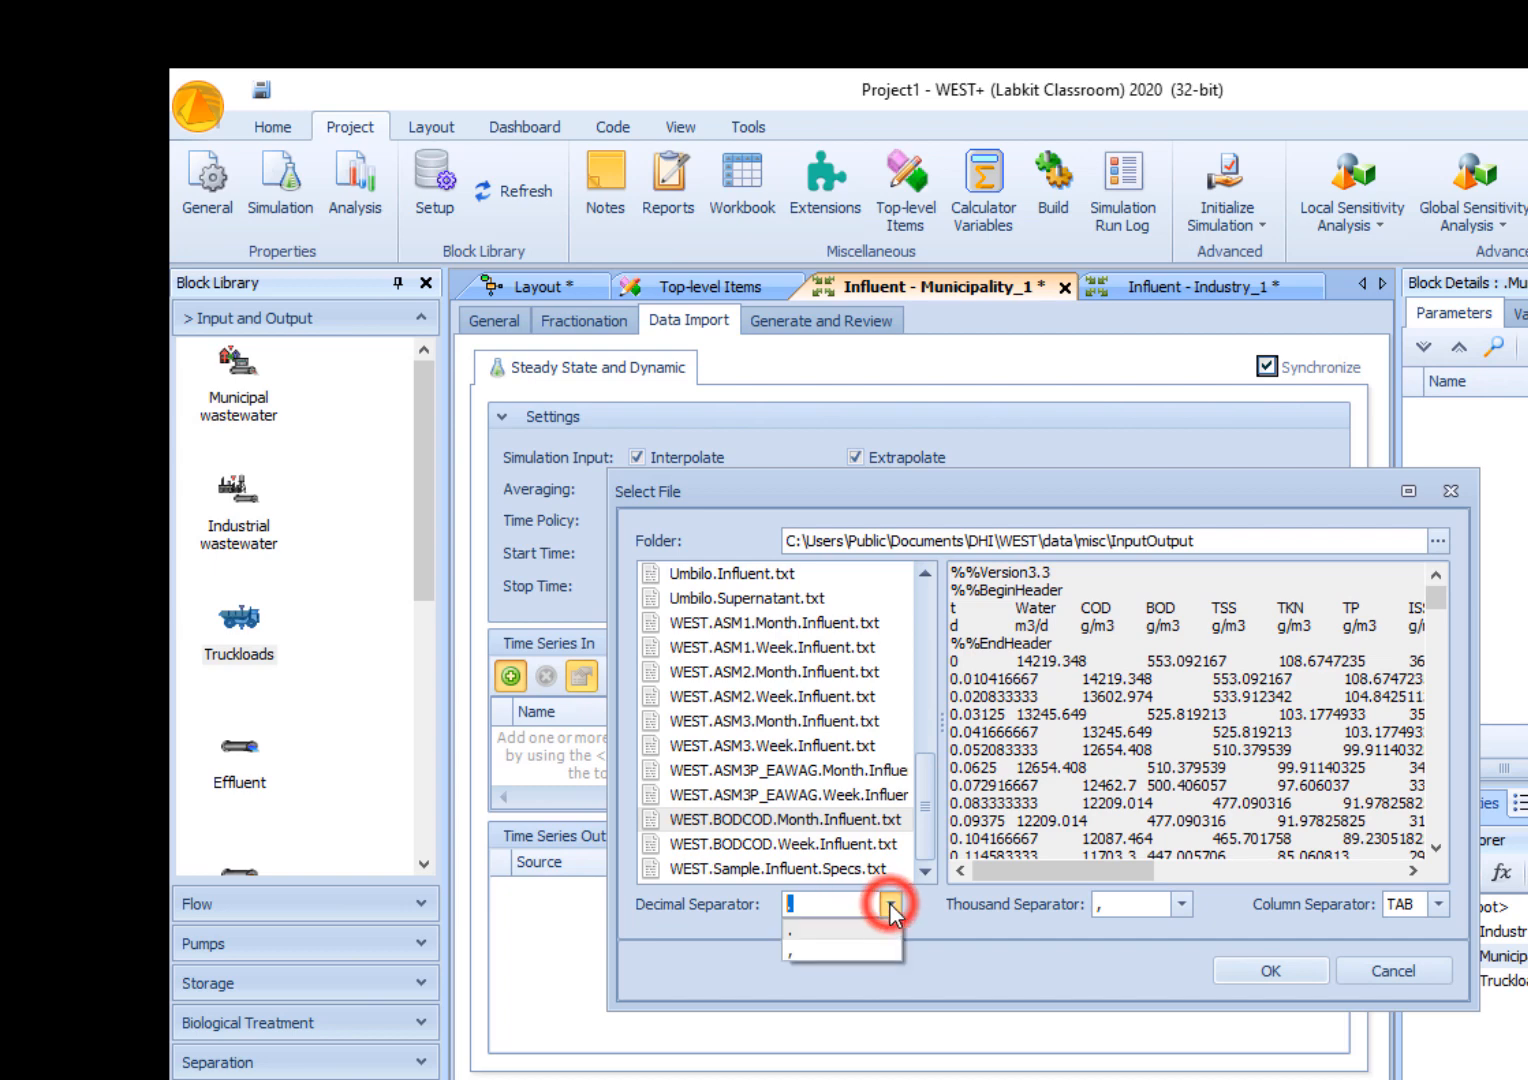
pyautogui.click(815, 944)
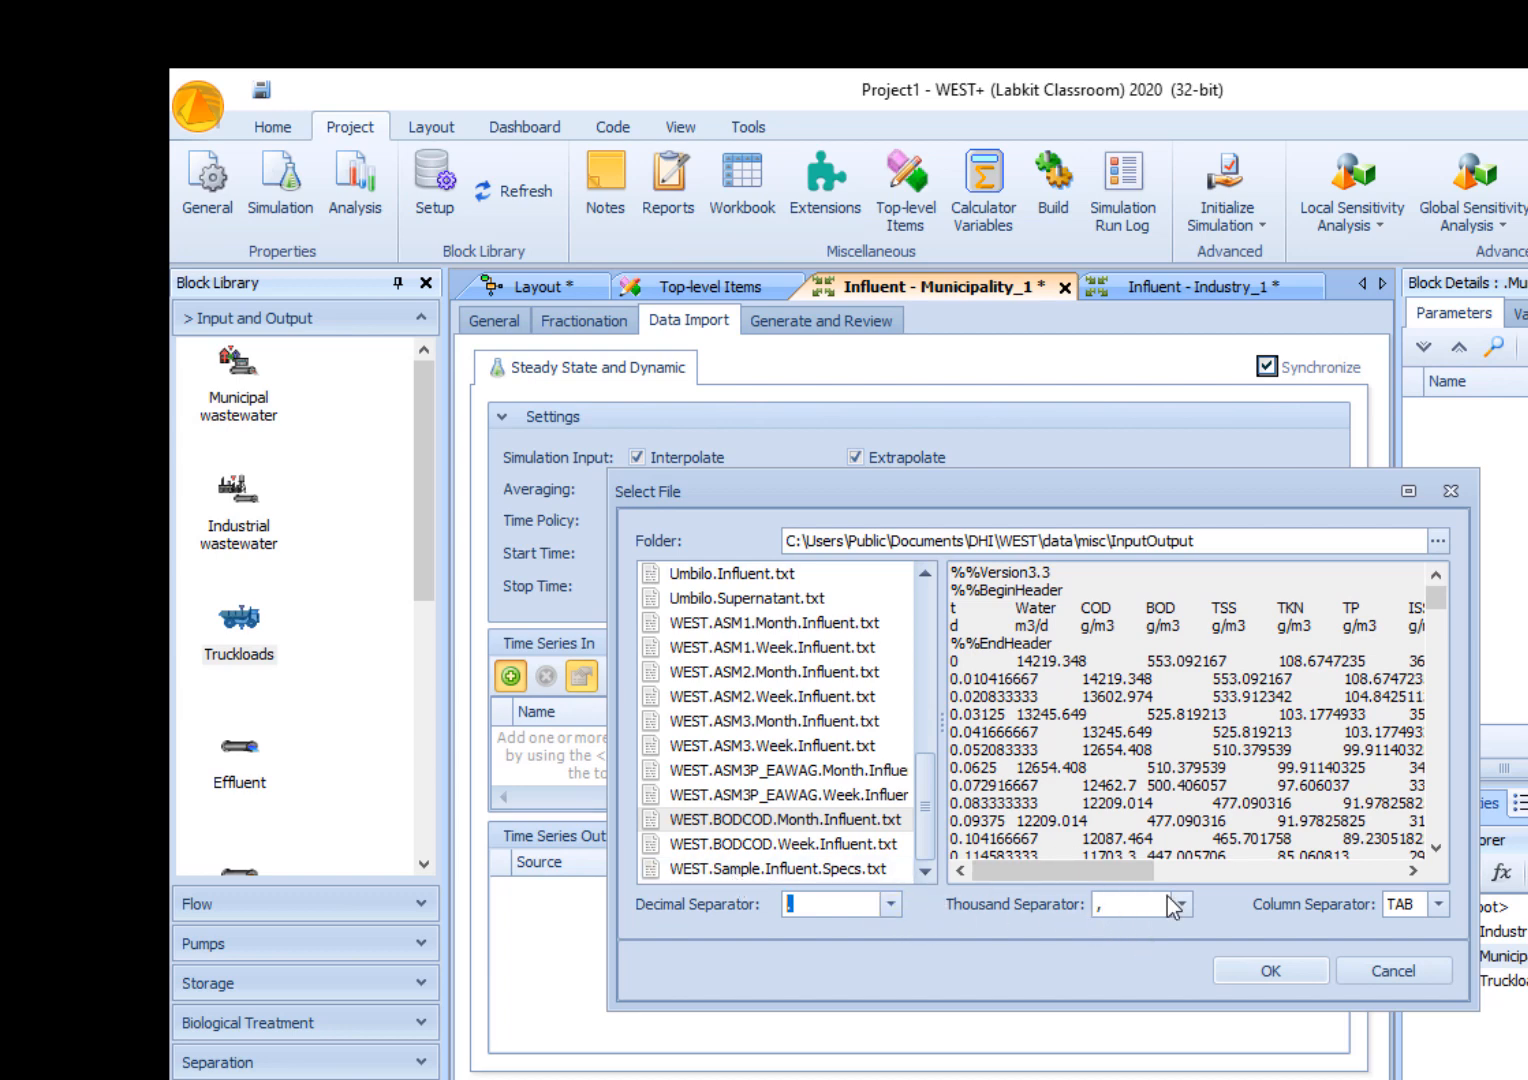
pyautogui.click(1247, 973)
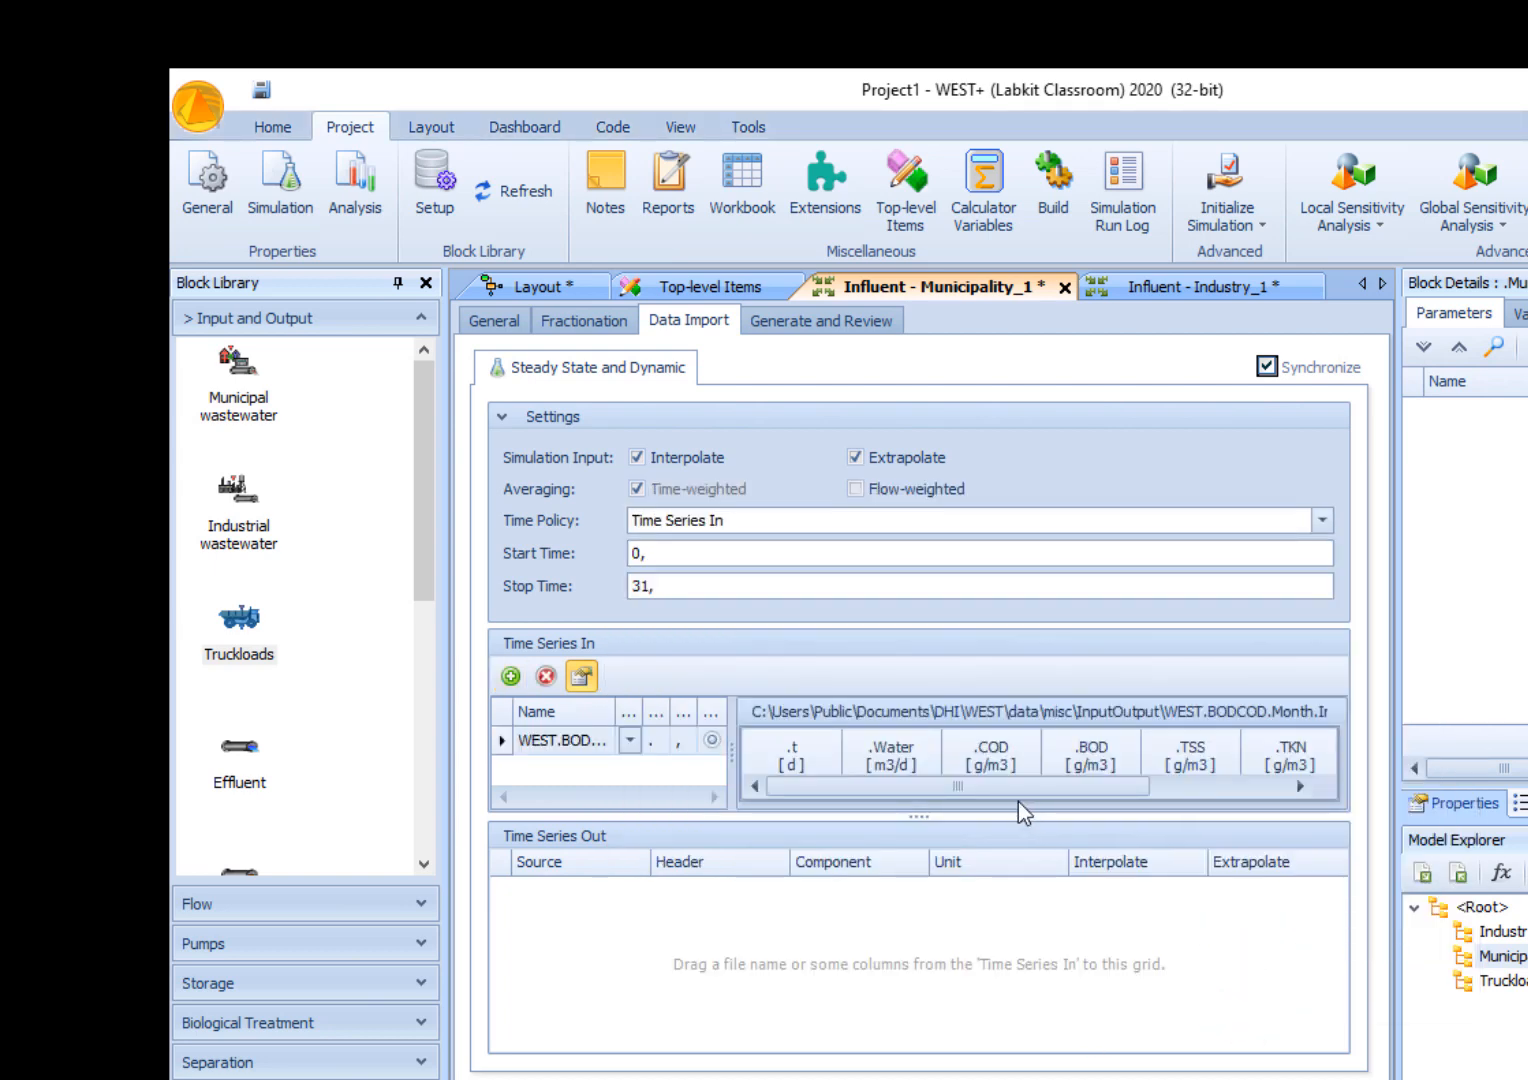
# - Enlarge the Time Series In area to inspect the imported rows, and add the whole WEST.BODCOD file to Time Series Out
pyautogui.moveTo(938, 816); pyautogui.dragTo(938, 882)
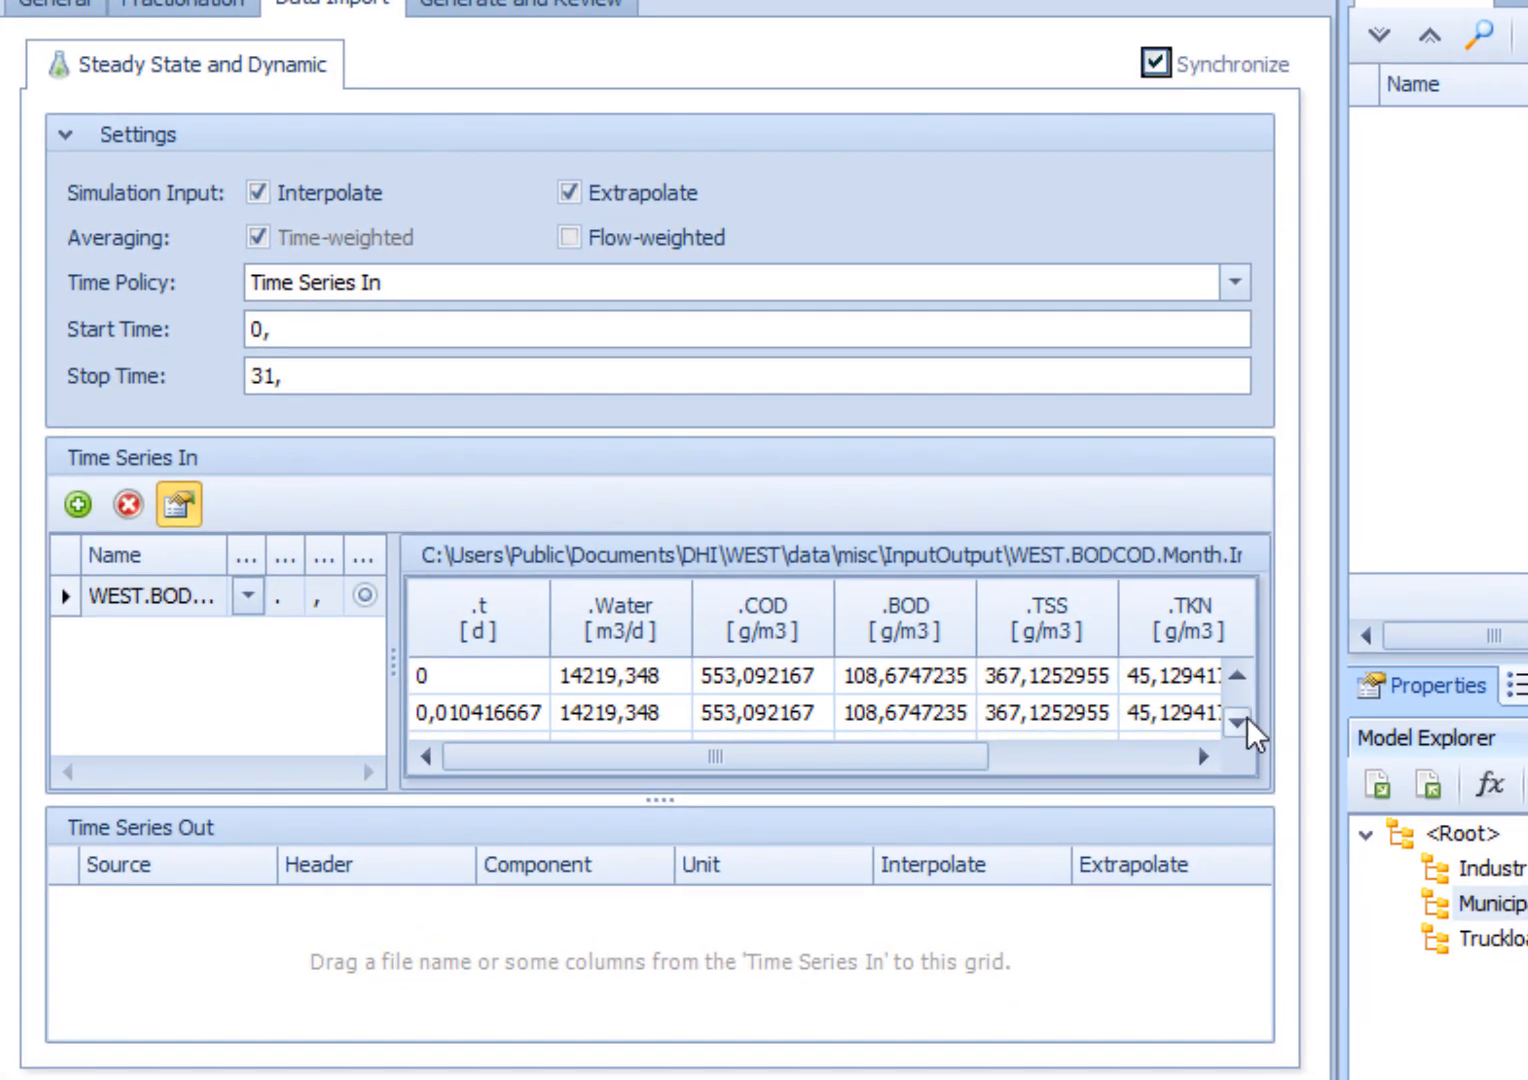
pyautogui.click(1243, 719)
pyautogui.click(1243, 719)
pyautogui.click(1243, 719)
pyautogui.click(1243, 719)
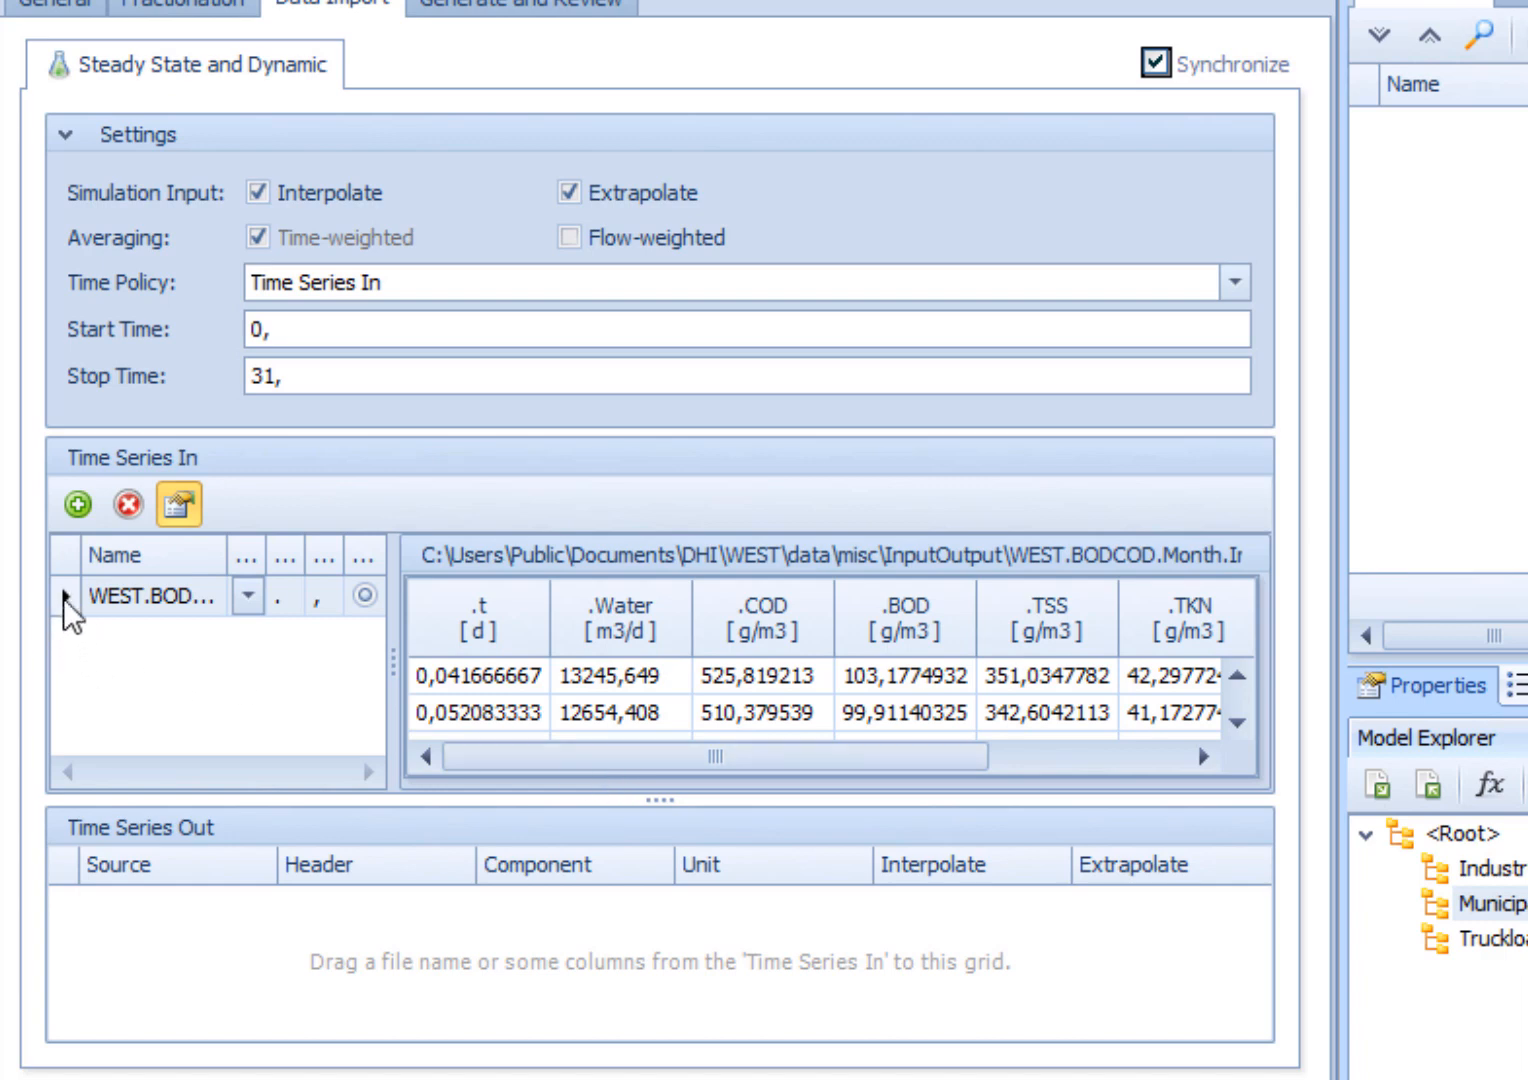
pyautogui.moveTo(63, 594); pyautogui.dragTo(232, 956)
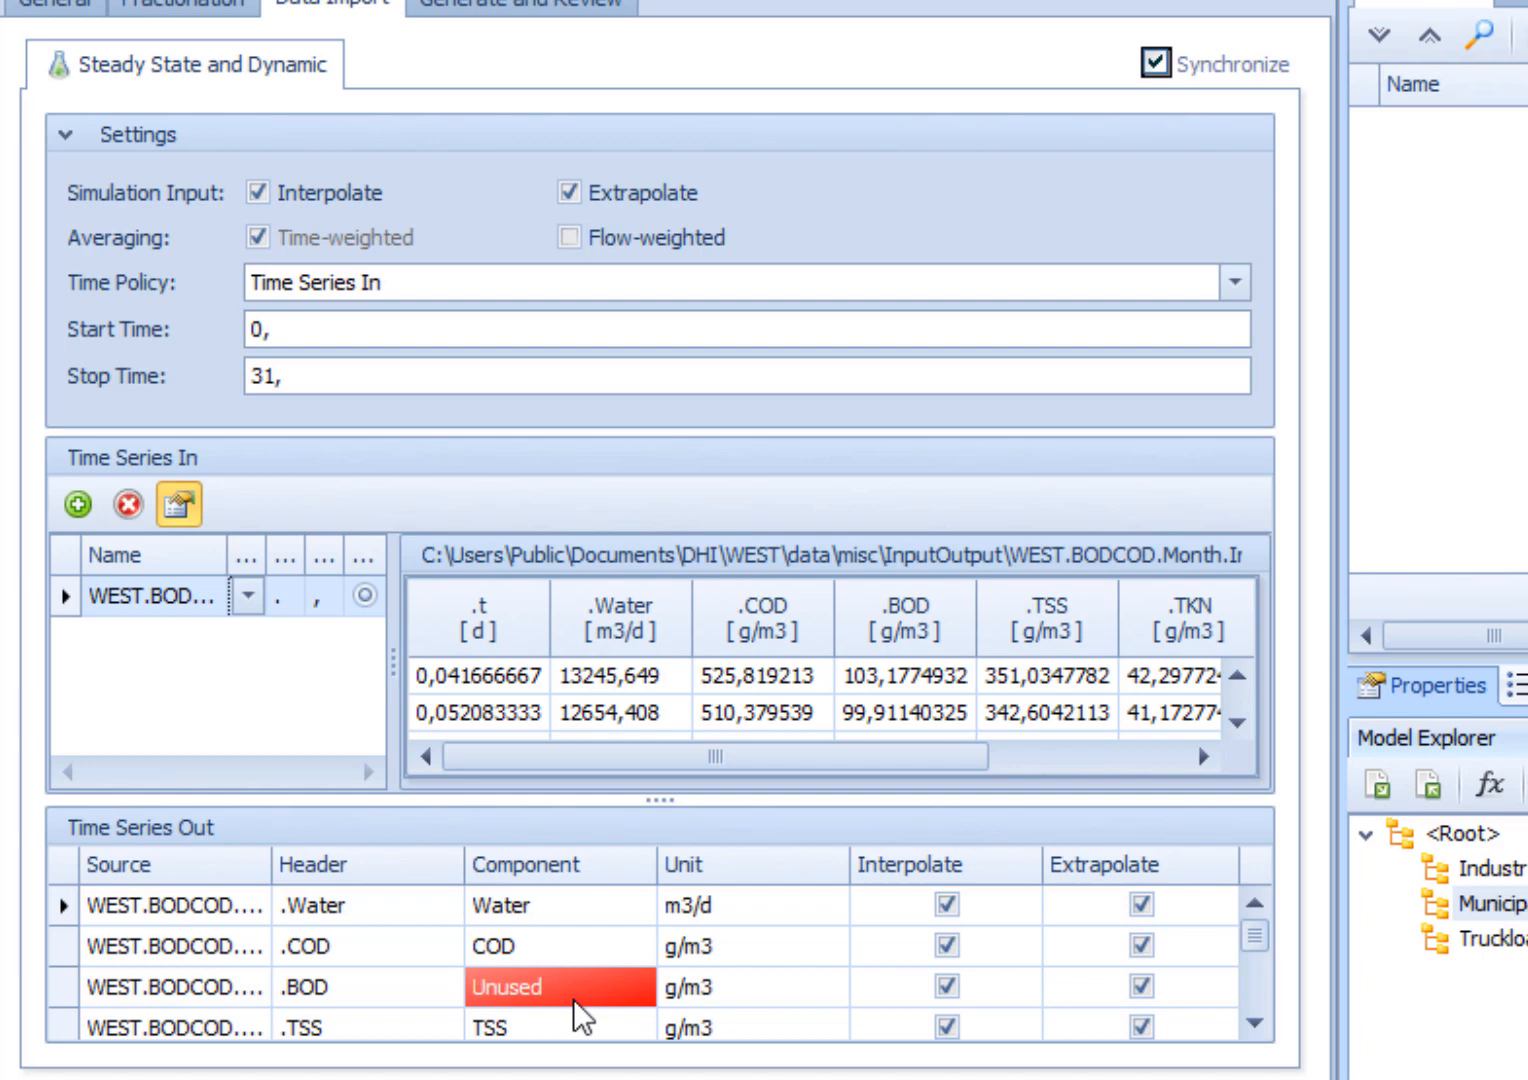
# - Check the custom input components of Municipality_1 and delete the unused .BOD row from Time Series Out
pyautogui.click(88, 10)
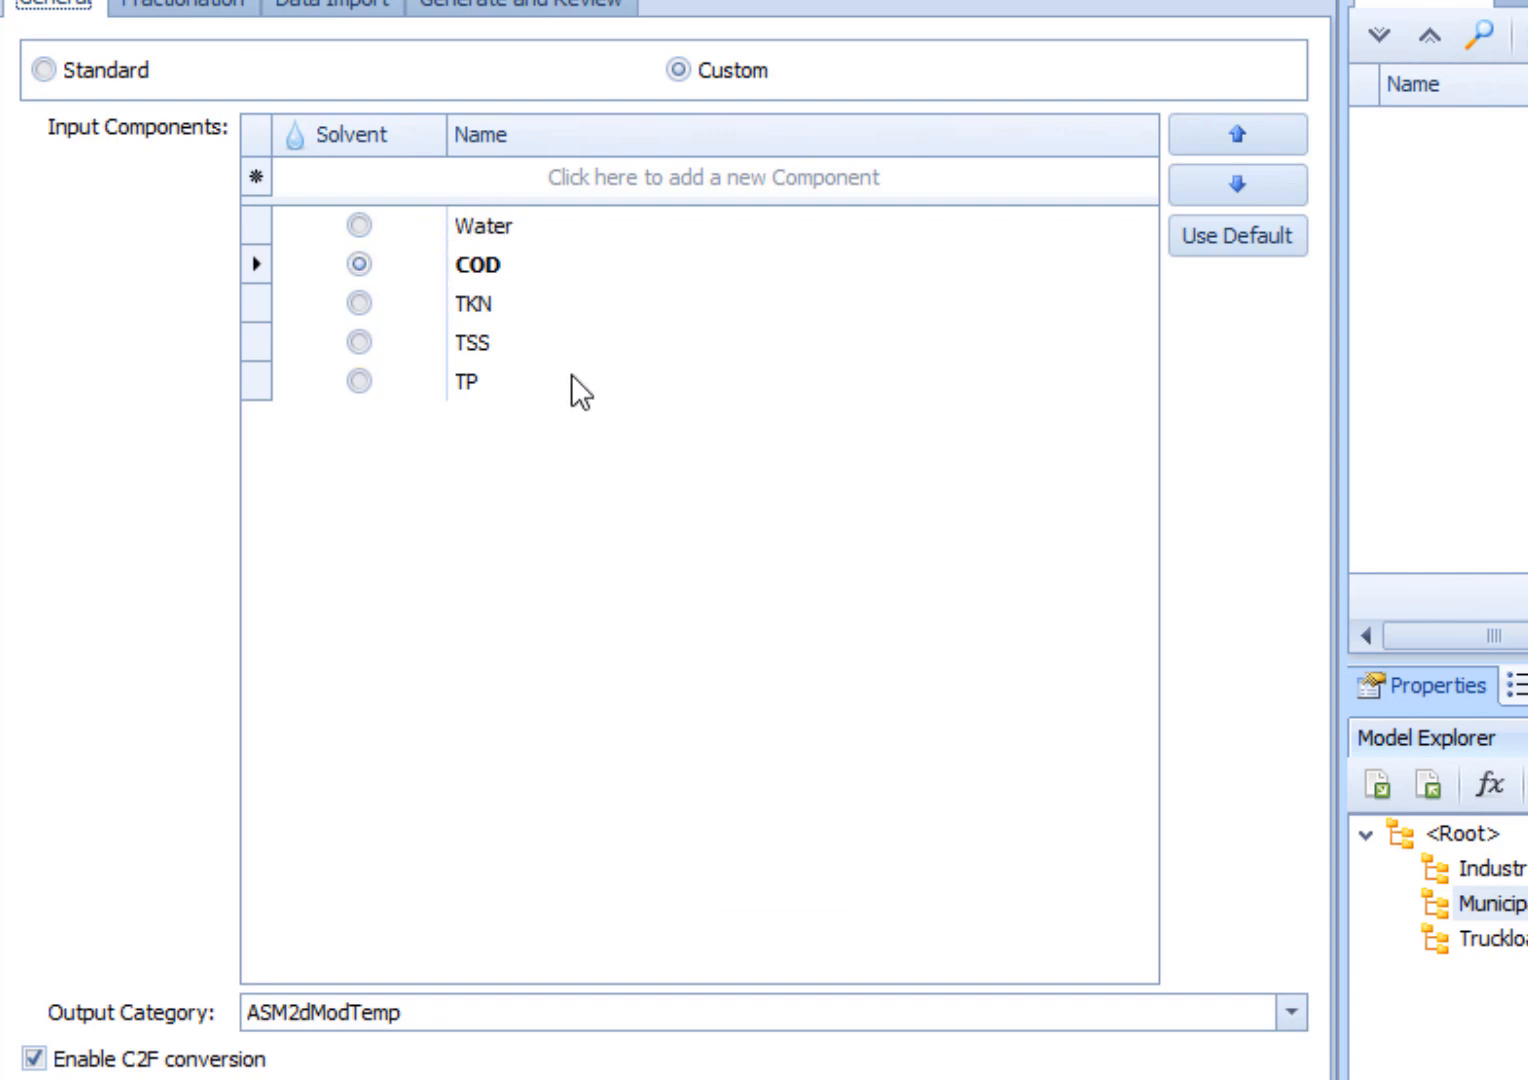
pyautogui.click(382, 10)
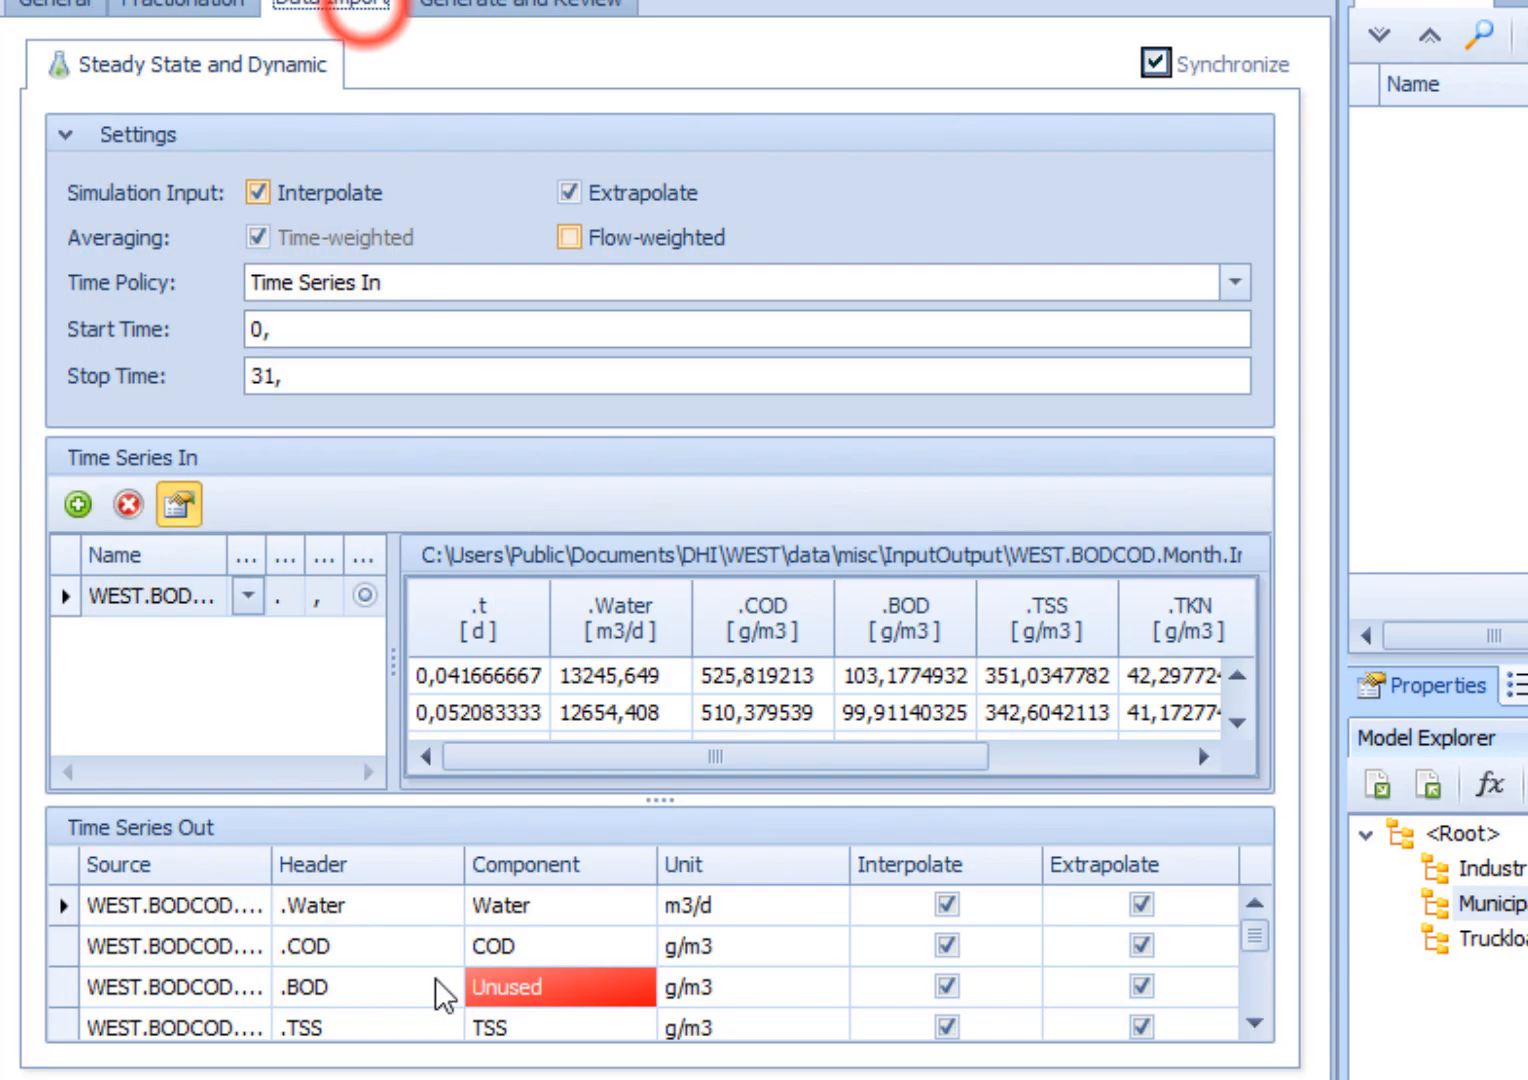
pyautogui.click(51, 993)
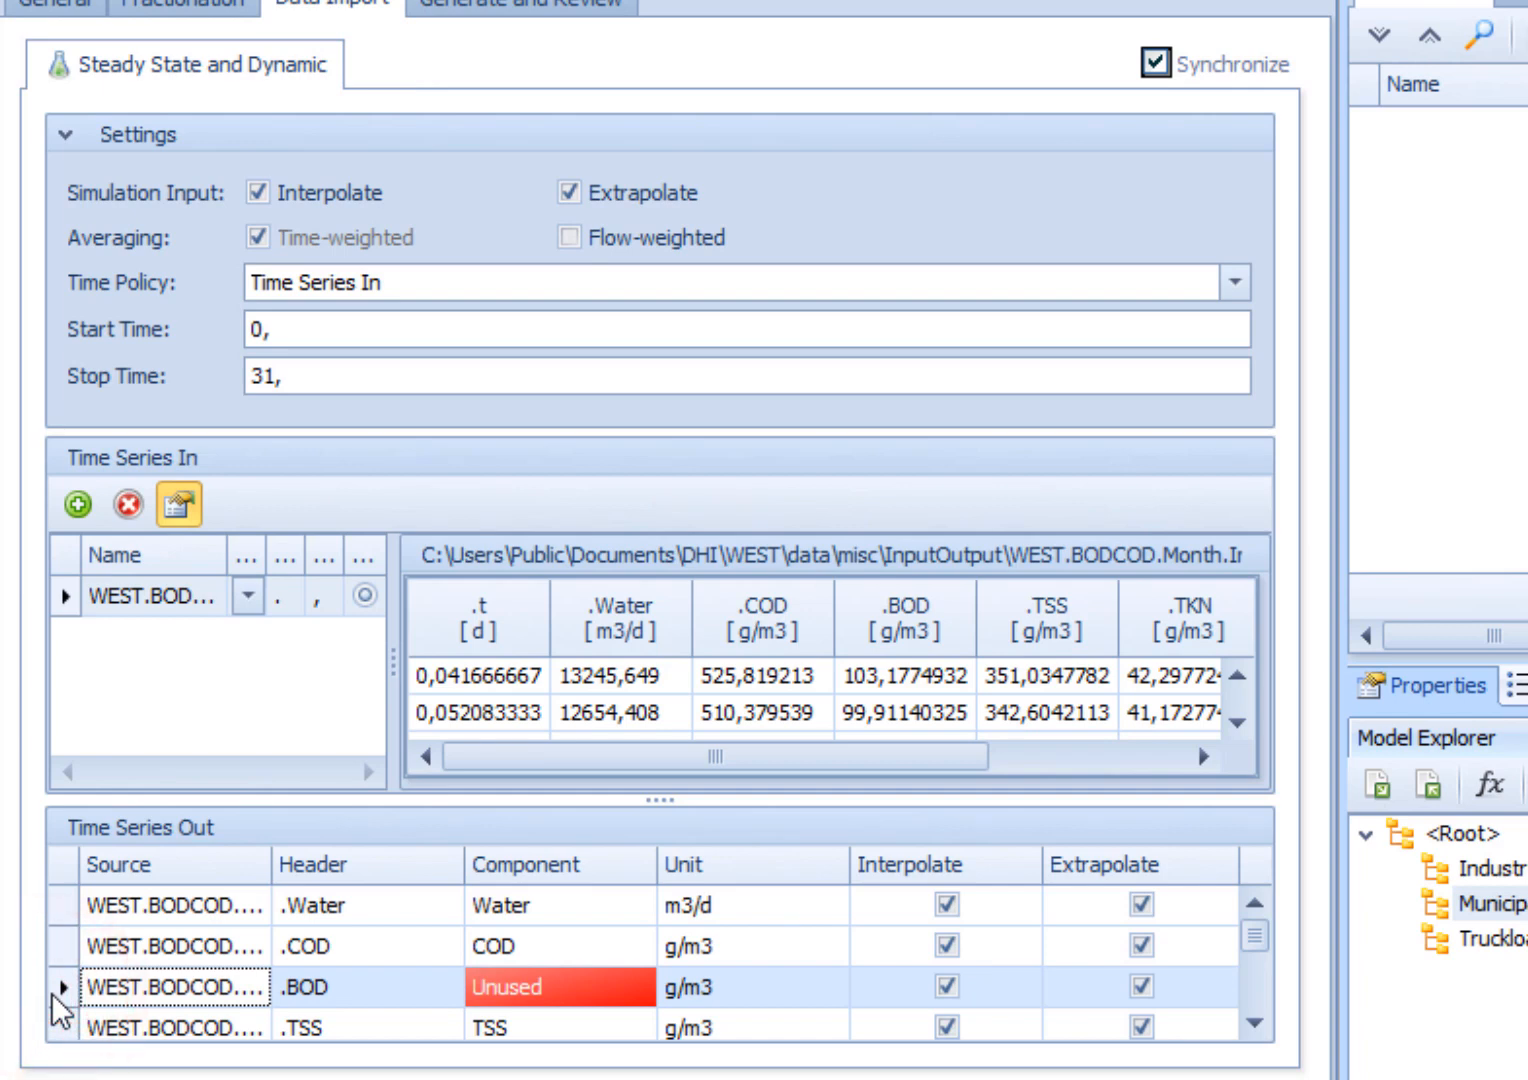
pyautogui.press('Delete')
pyautogui.click(752, 672)
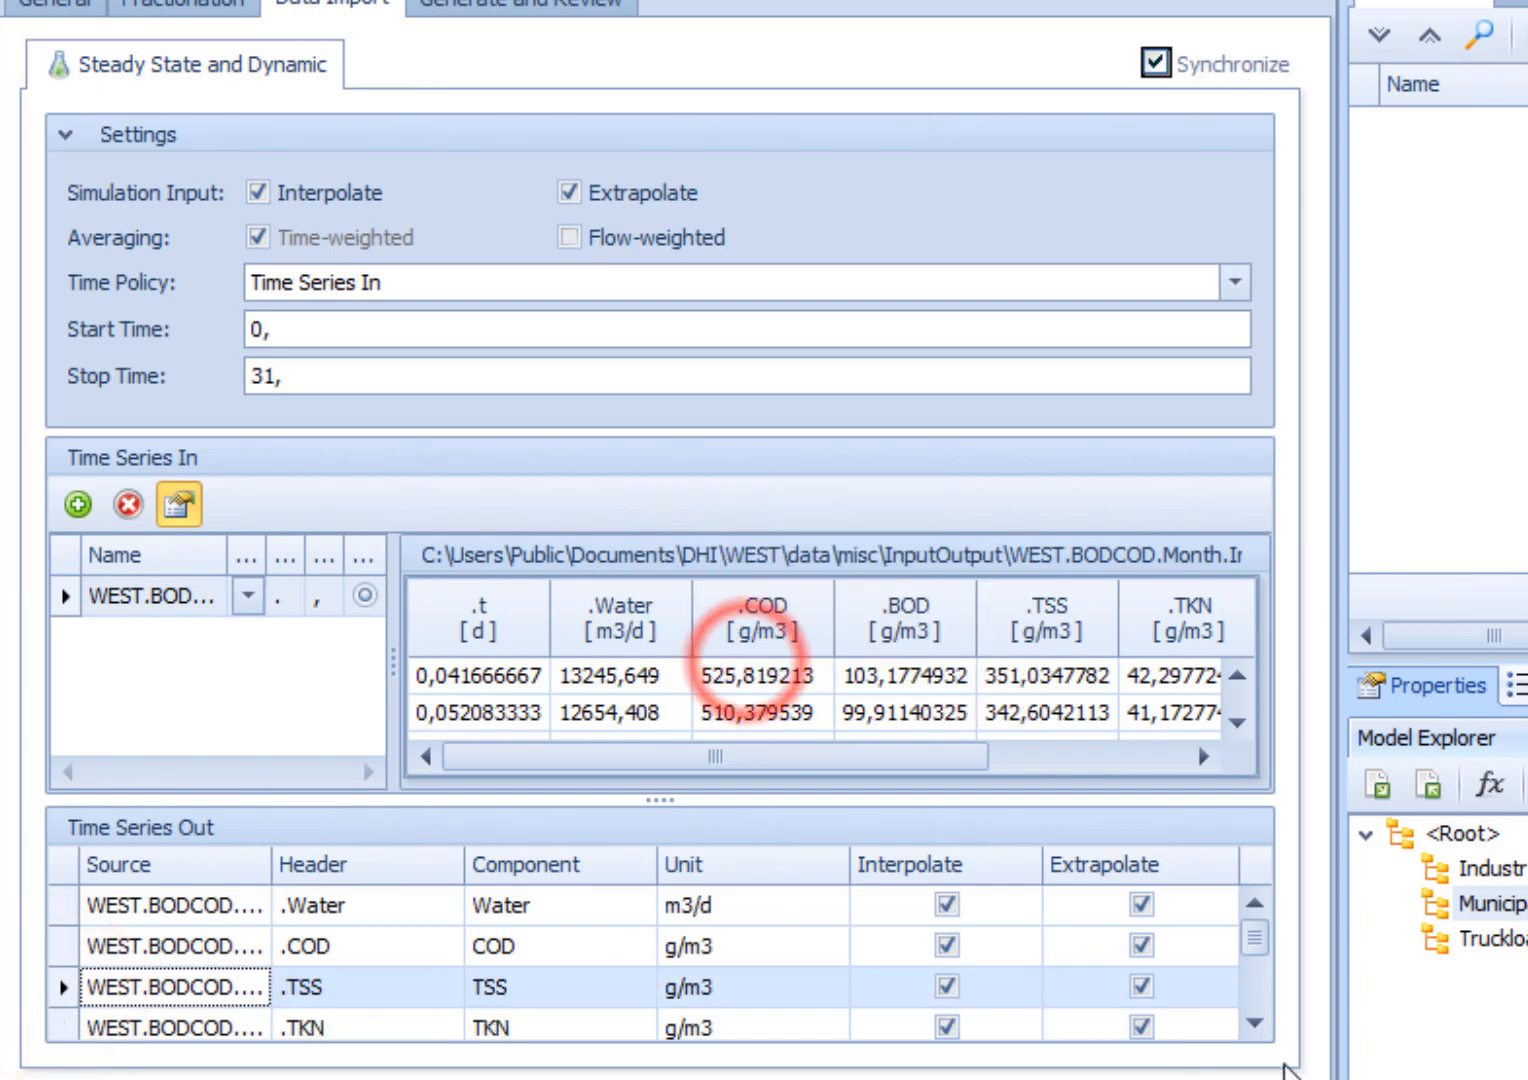
# - Delete the unused .ISS row from Time Series Out
pyautogui.click(1254, 1022)
pyautogui.click(1254, 1022)
pyautogui.click(1254, 1022)
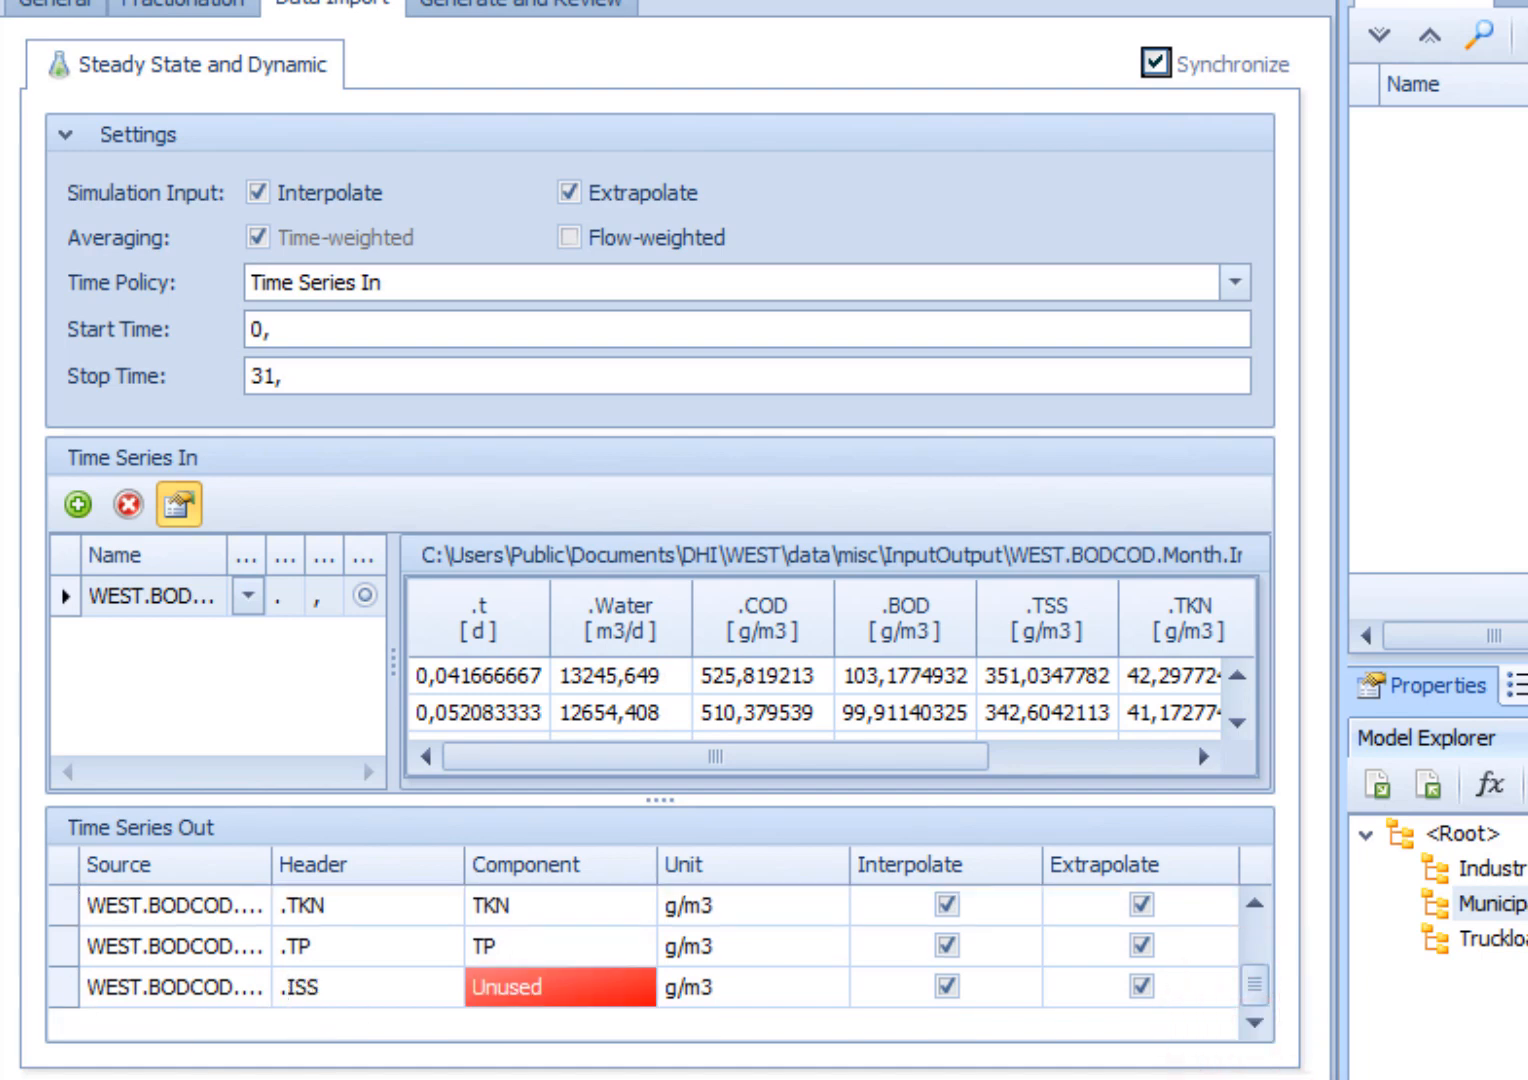
pyautogui.click(61, 988)
pyautogui.press('Delete')
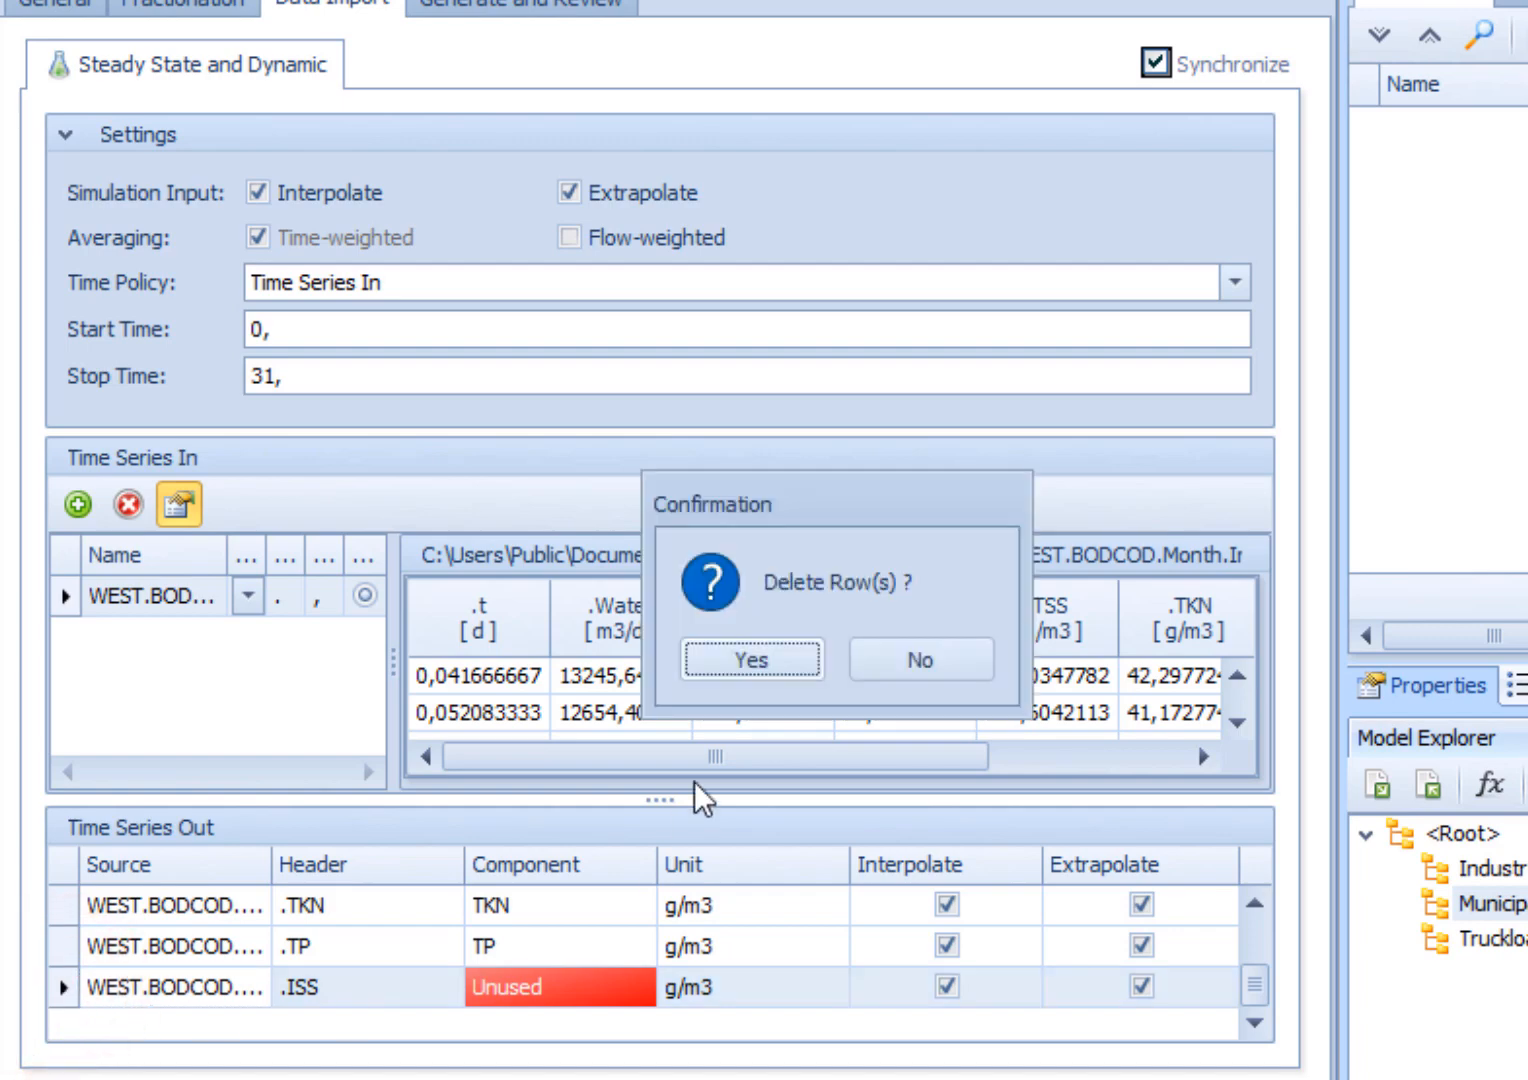
pyautogui.click(809, 660)
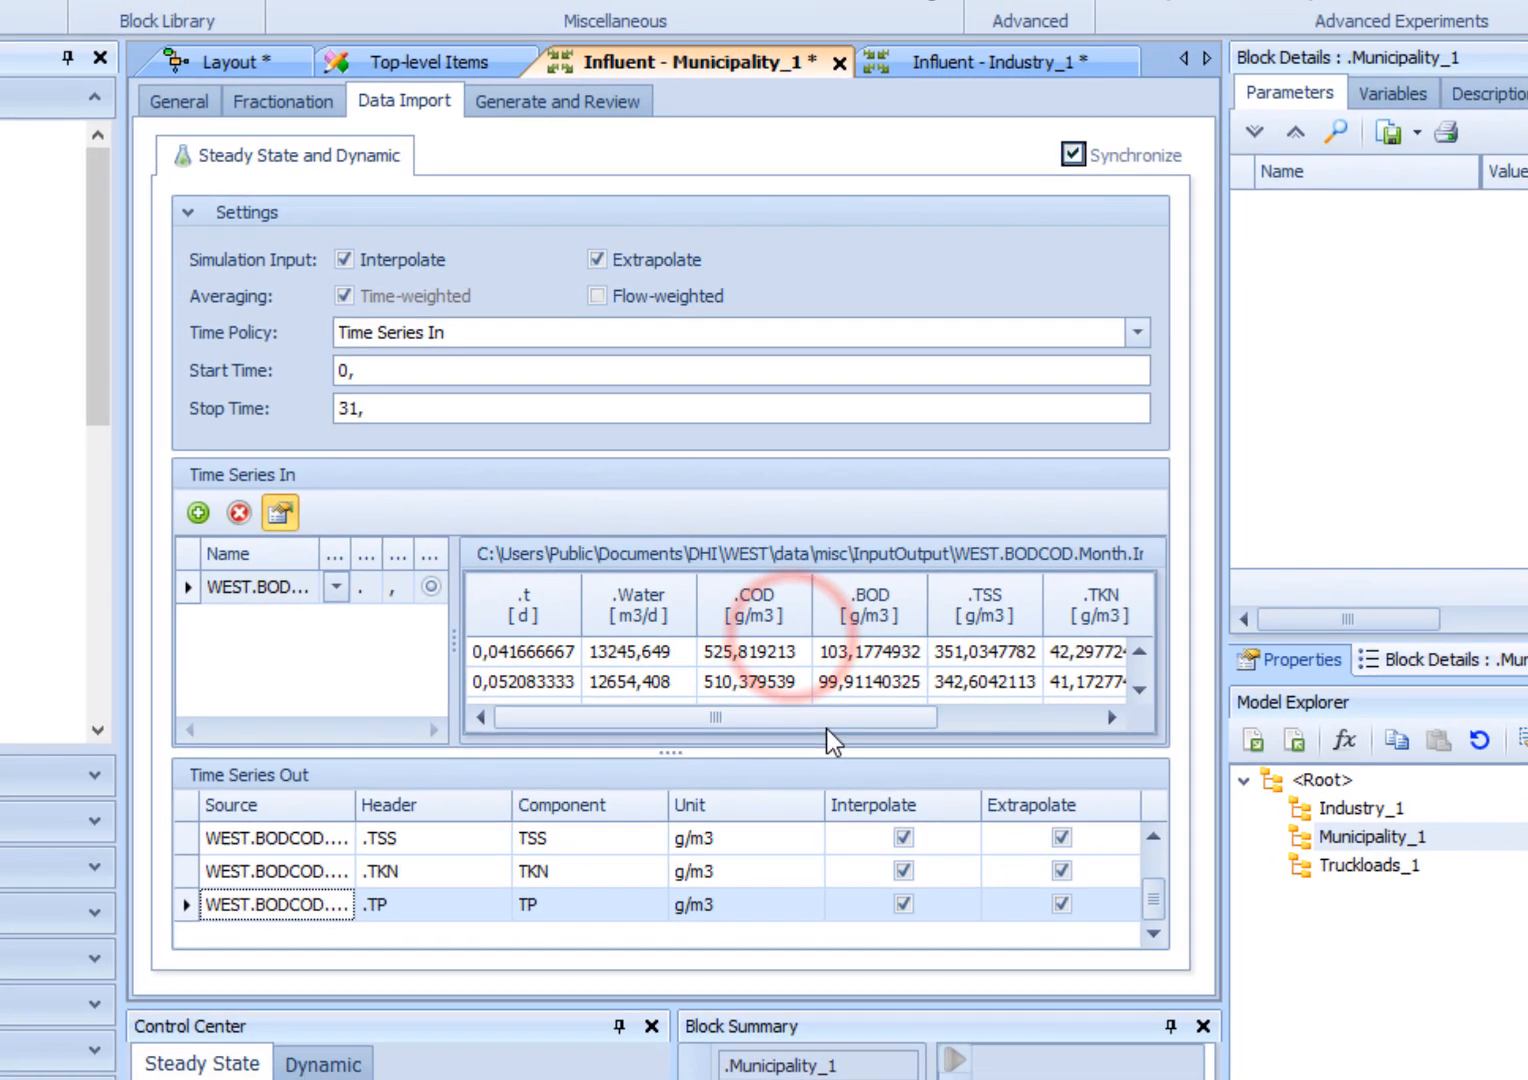
# - Generate the Municipality_1 influent data, display the dynamic series and save it
pyautogui.click(506, 107)
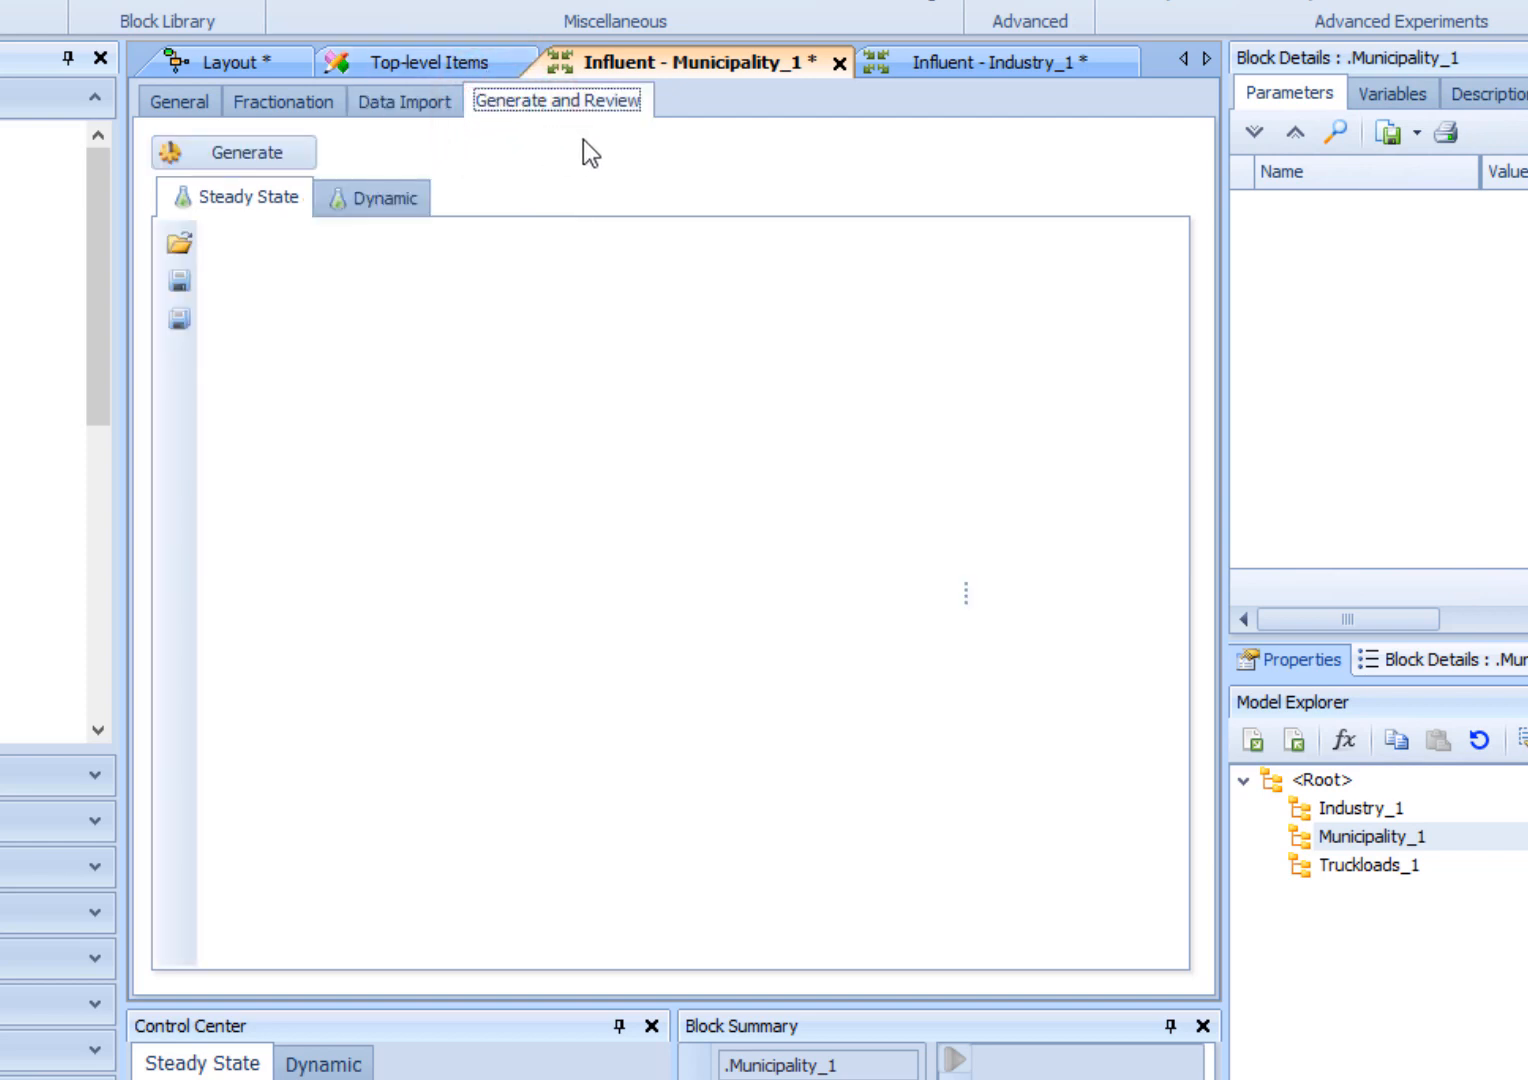
pyautogui.click(243, 155)
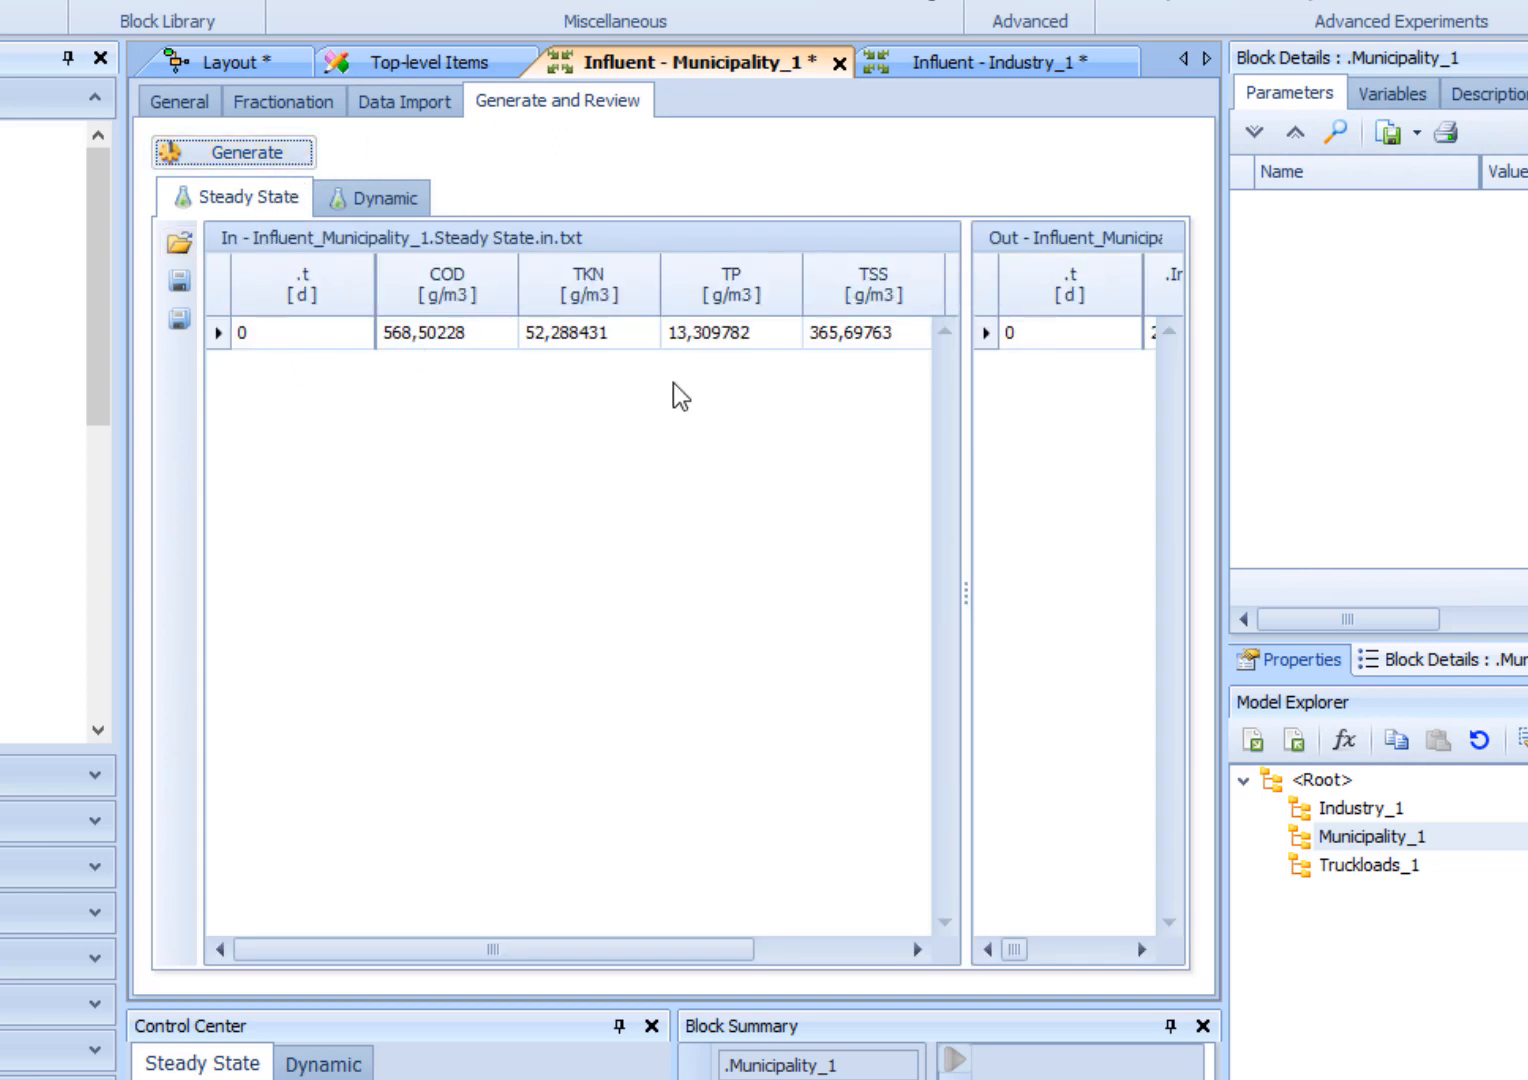
pyautogui.click(387, 199)
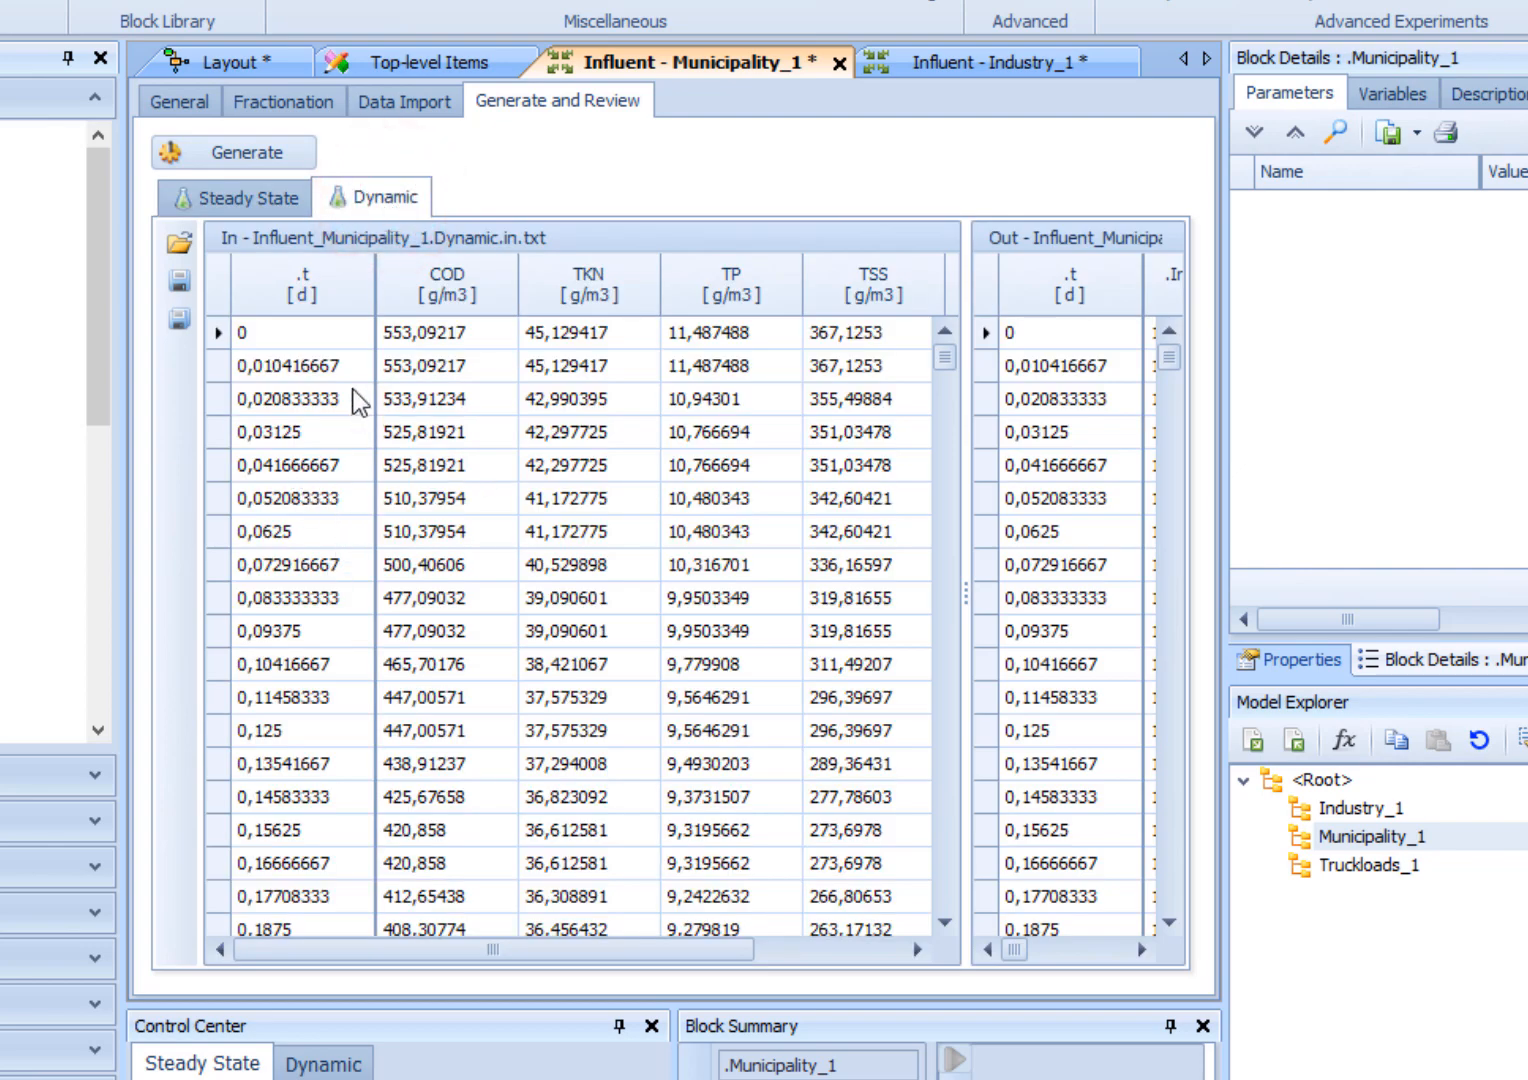
pyautogui.click(172, 286)
# - Select Municipality_1 in the layout and enlarge its block details to examine the composition and conversion parameters
pyautogui.click(244, 60)
pyautogui.click(668, 423)
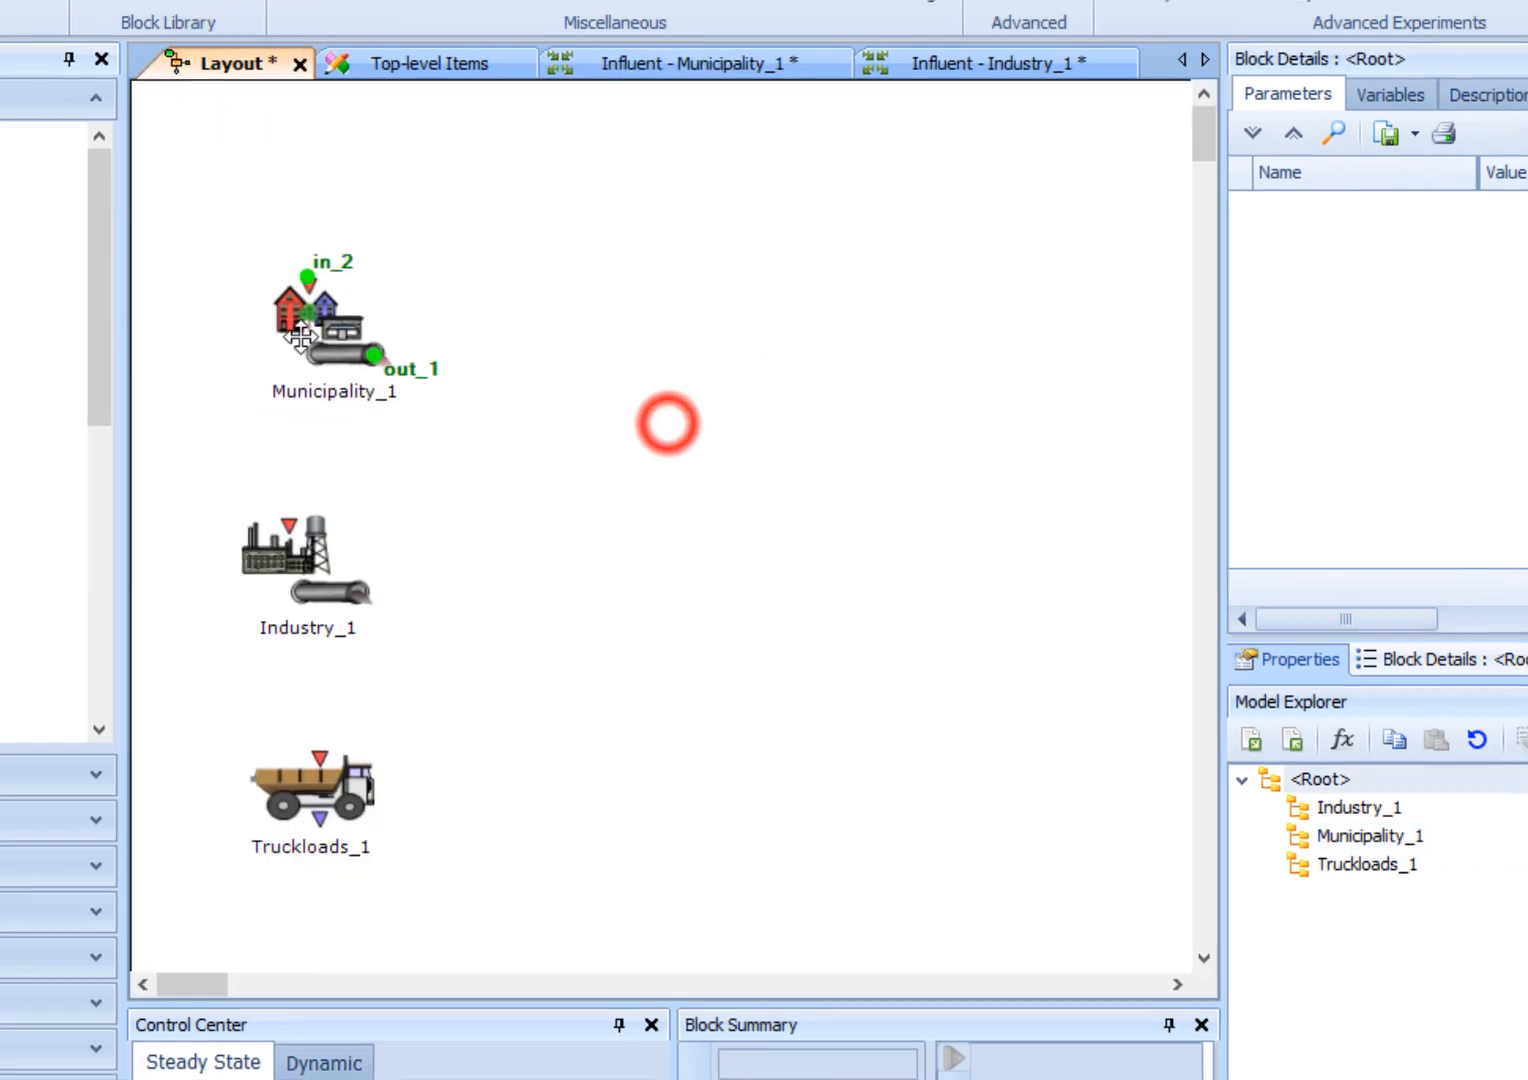
pyautogui.click(341, 370)
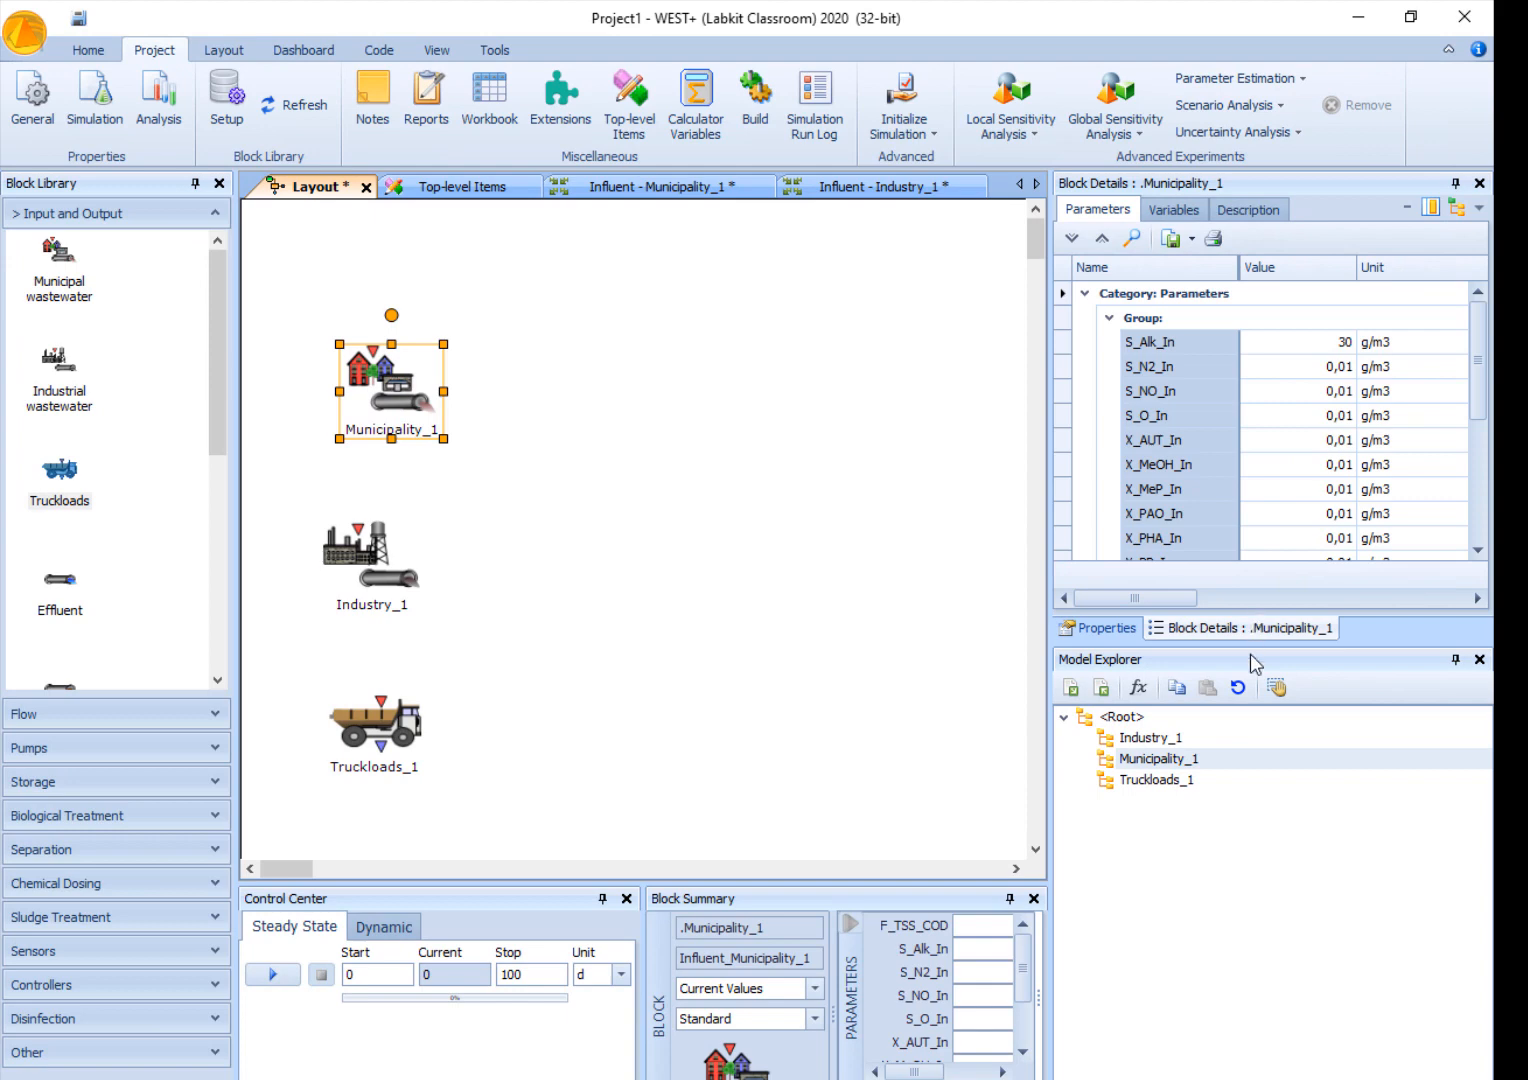
pyautogui.moveTo(1254, 645); pyautogui.dragTo(1237, 880)
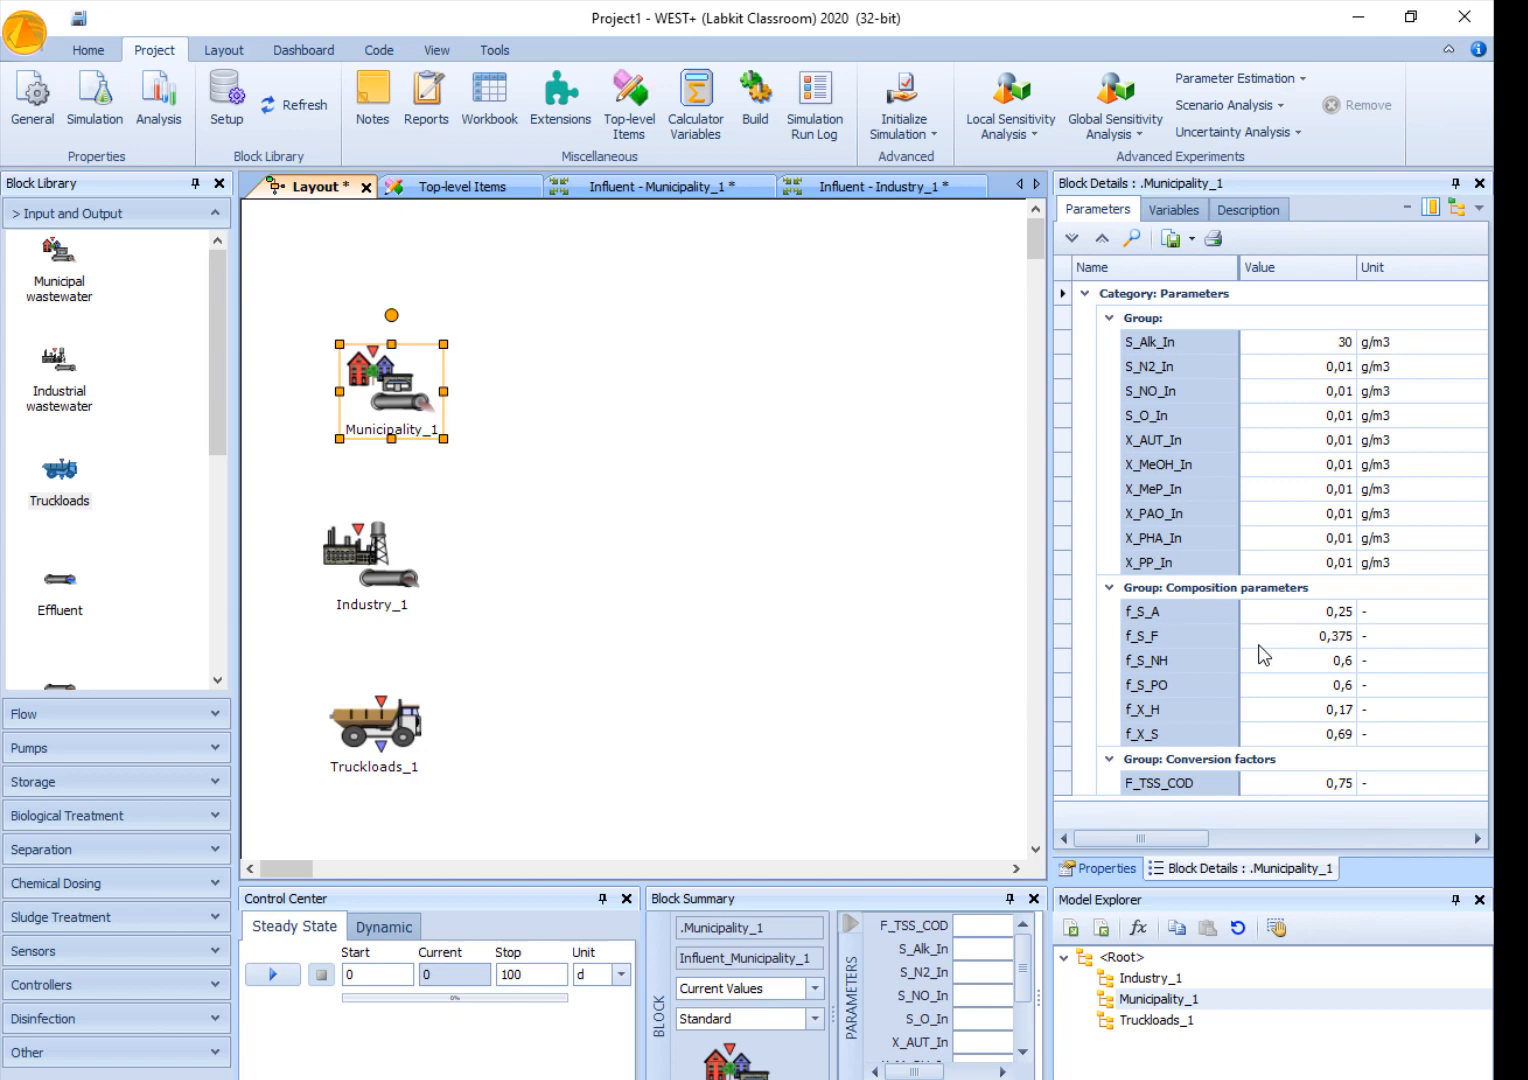
# - Set the composition parameter f_S_A of Municipality_1 to 0,15
pyautogui.click(1322, 614)
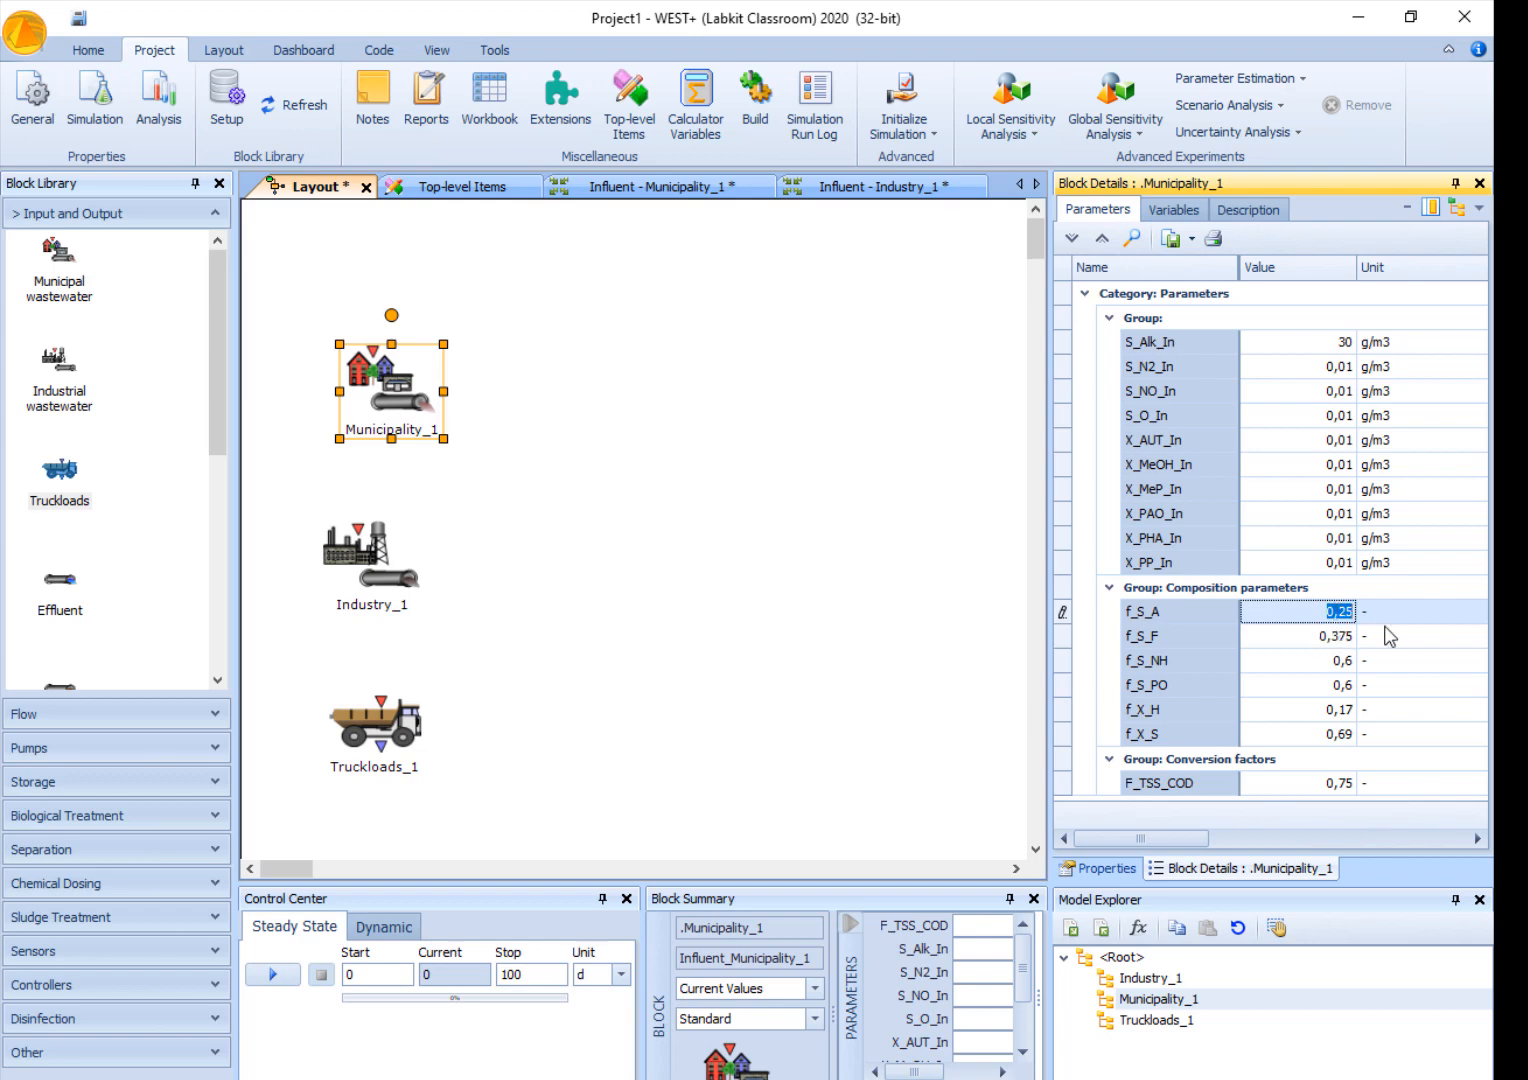
pyautogui.press('Return')
pyautogui.press('Return')
pyautogui.press('Right')
pyautogui.press('Left')
pyautogui.write('0,15')
pyautogui.click(1323, 634)
# - Switch to the 2. Influente folder in File Explorer and open the Influente_Urbano text file in a maximized Excel window
pyautogui.click(542, 1079)
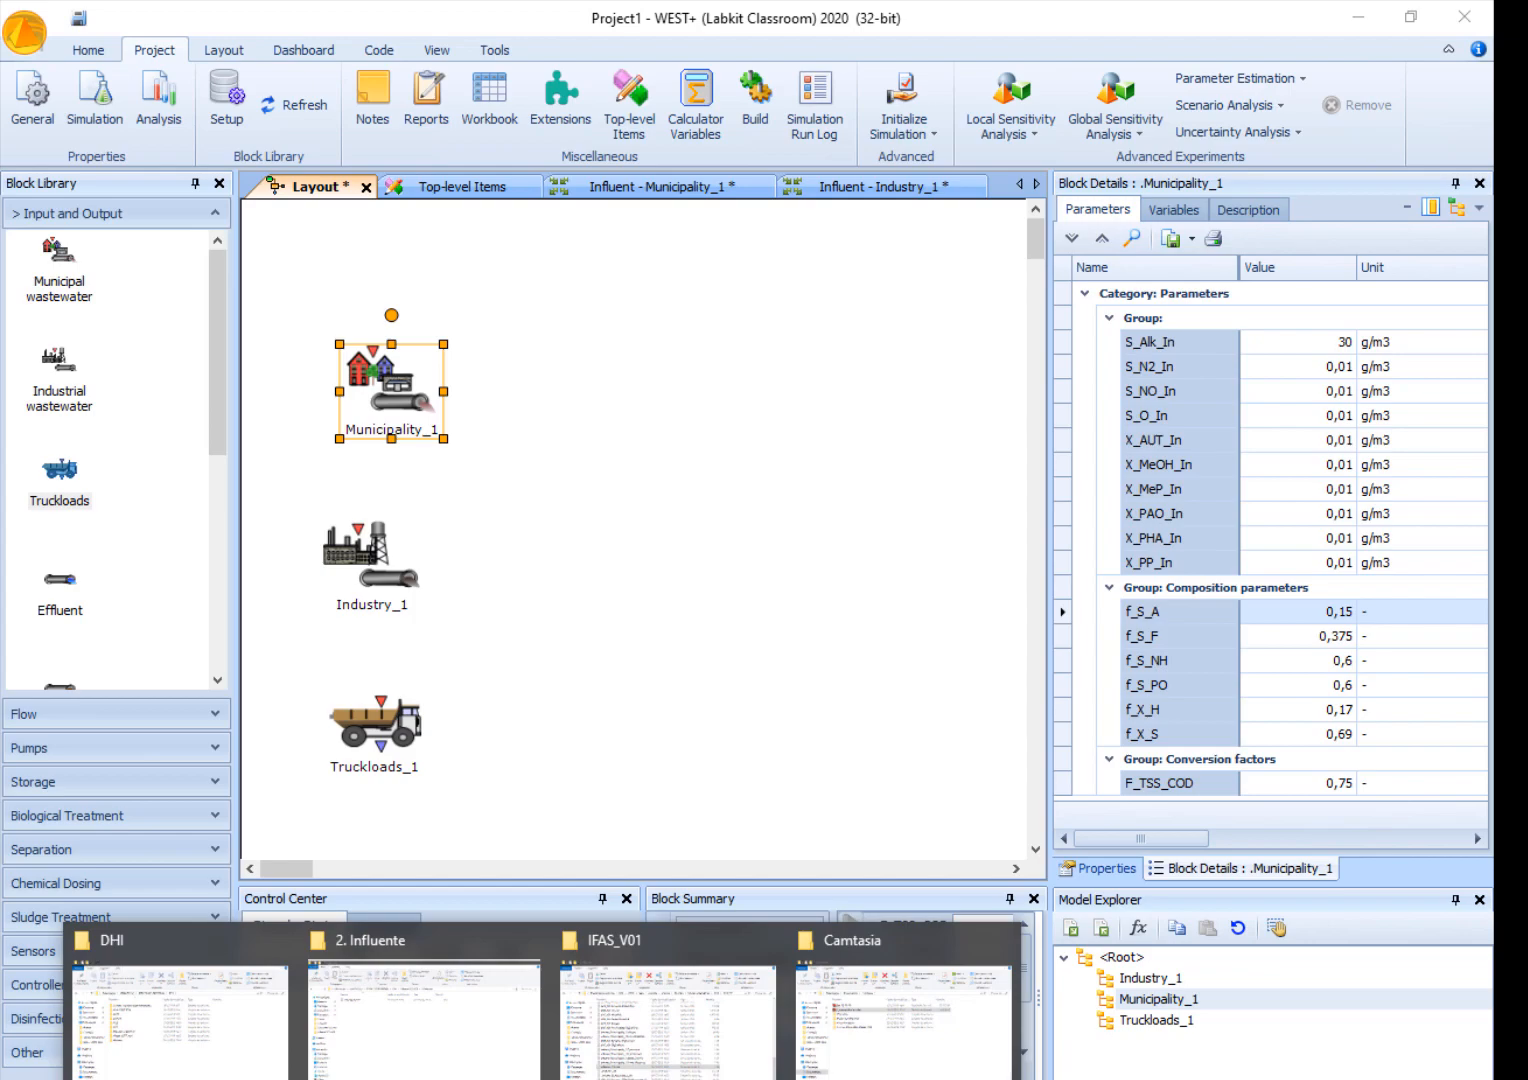
pyautogui.click(488, 1066)
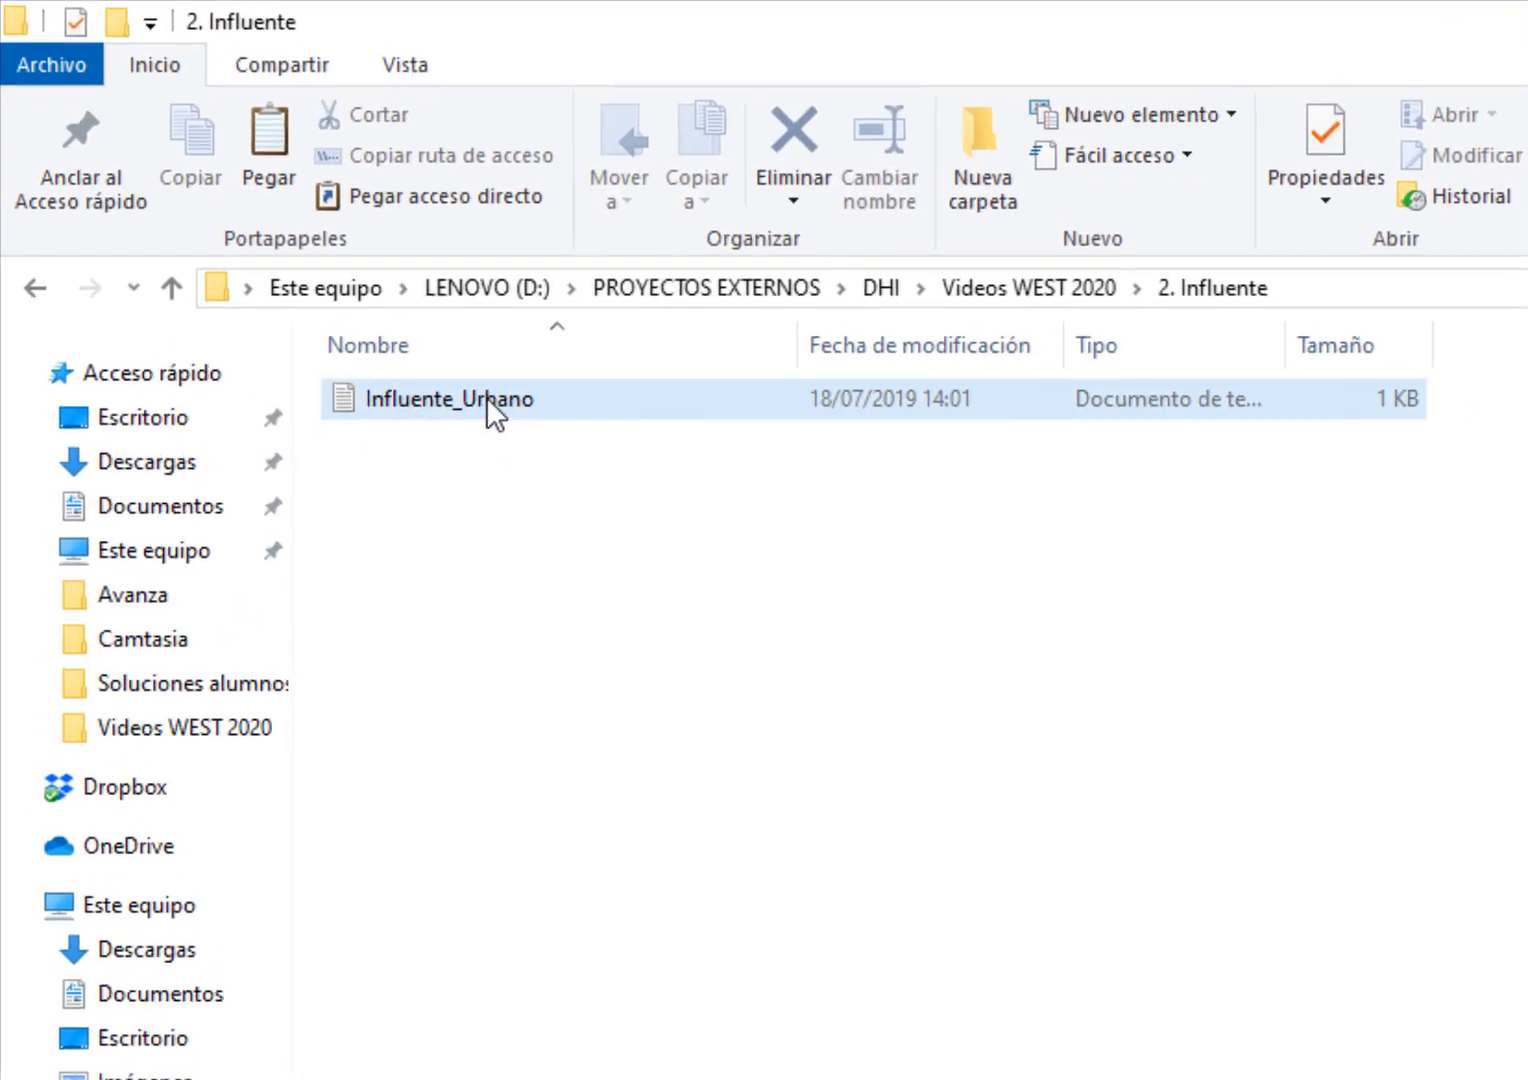
pyautogui.click(486, 398)
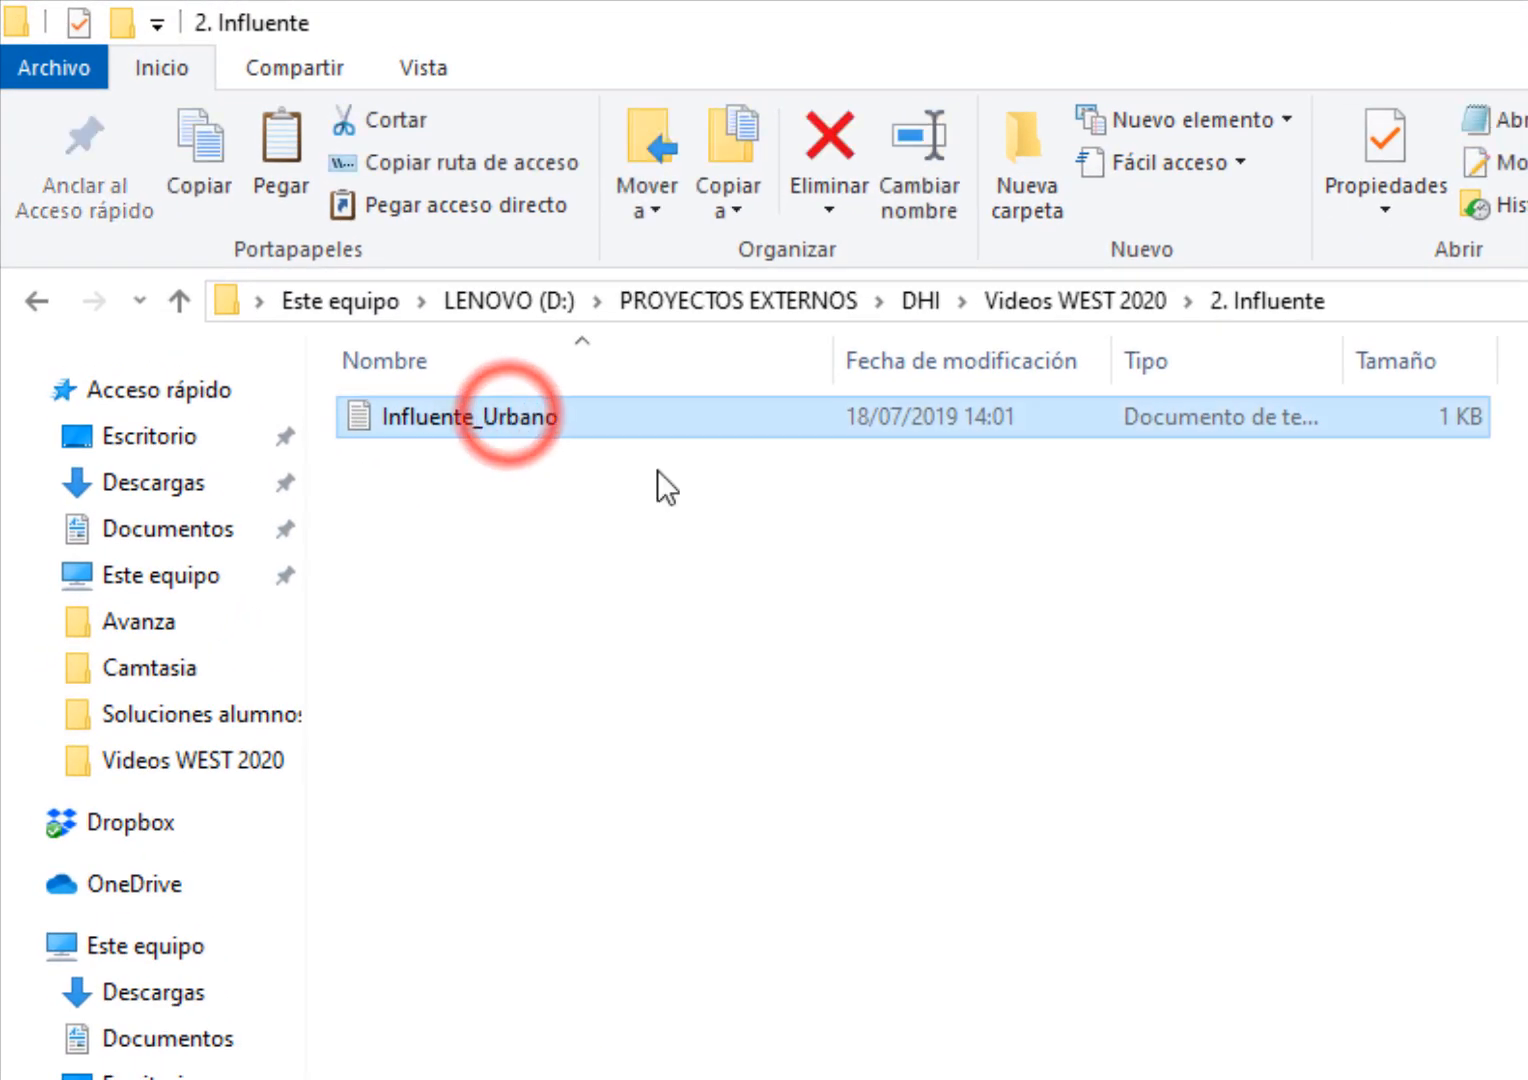
pyautogui.moveTo(1345, 366); pyautogui.dragTo(1493, 375)
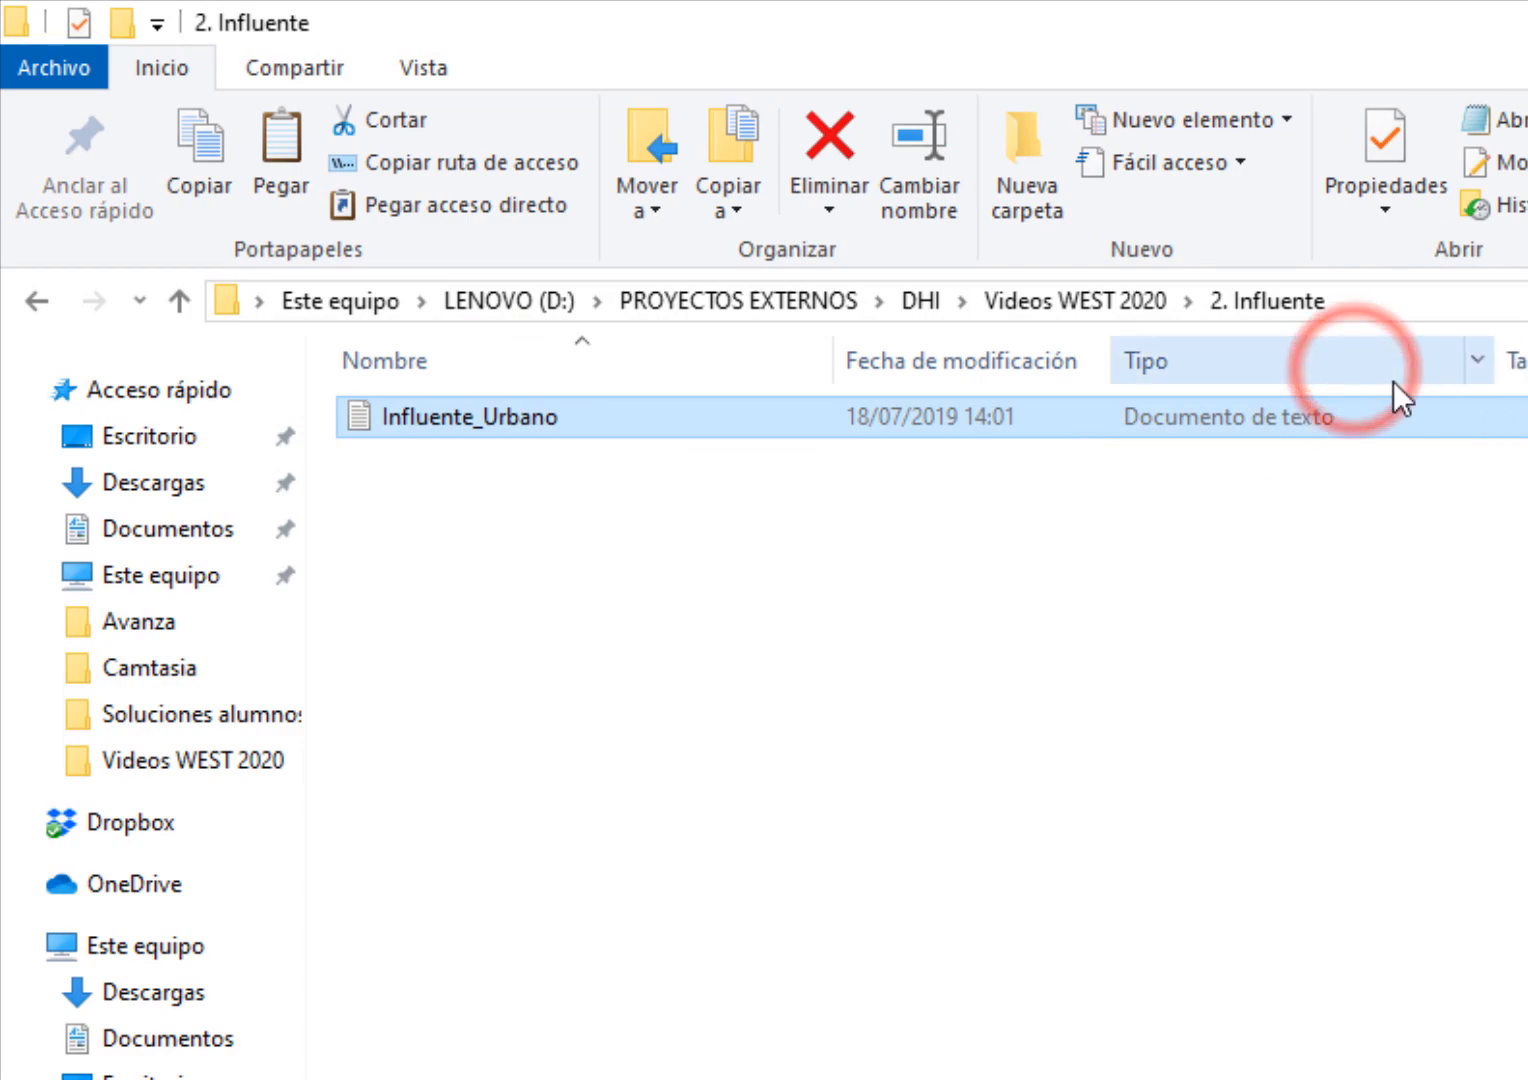
pyautogui.rightClick(501, 423)
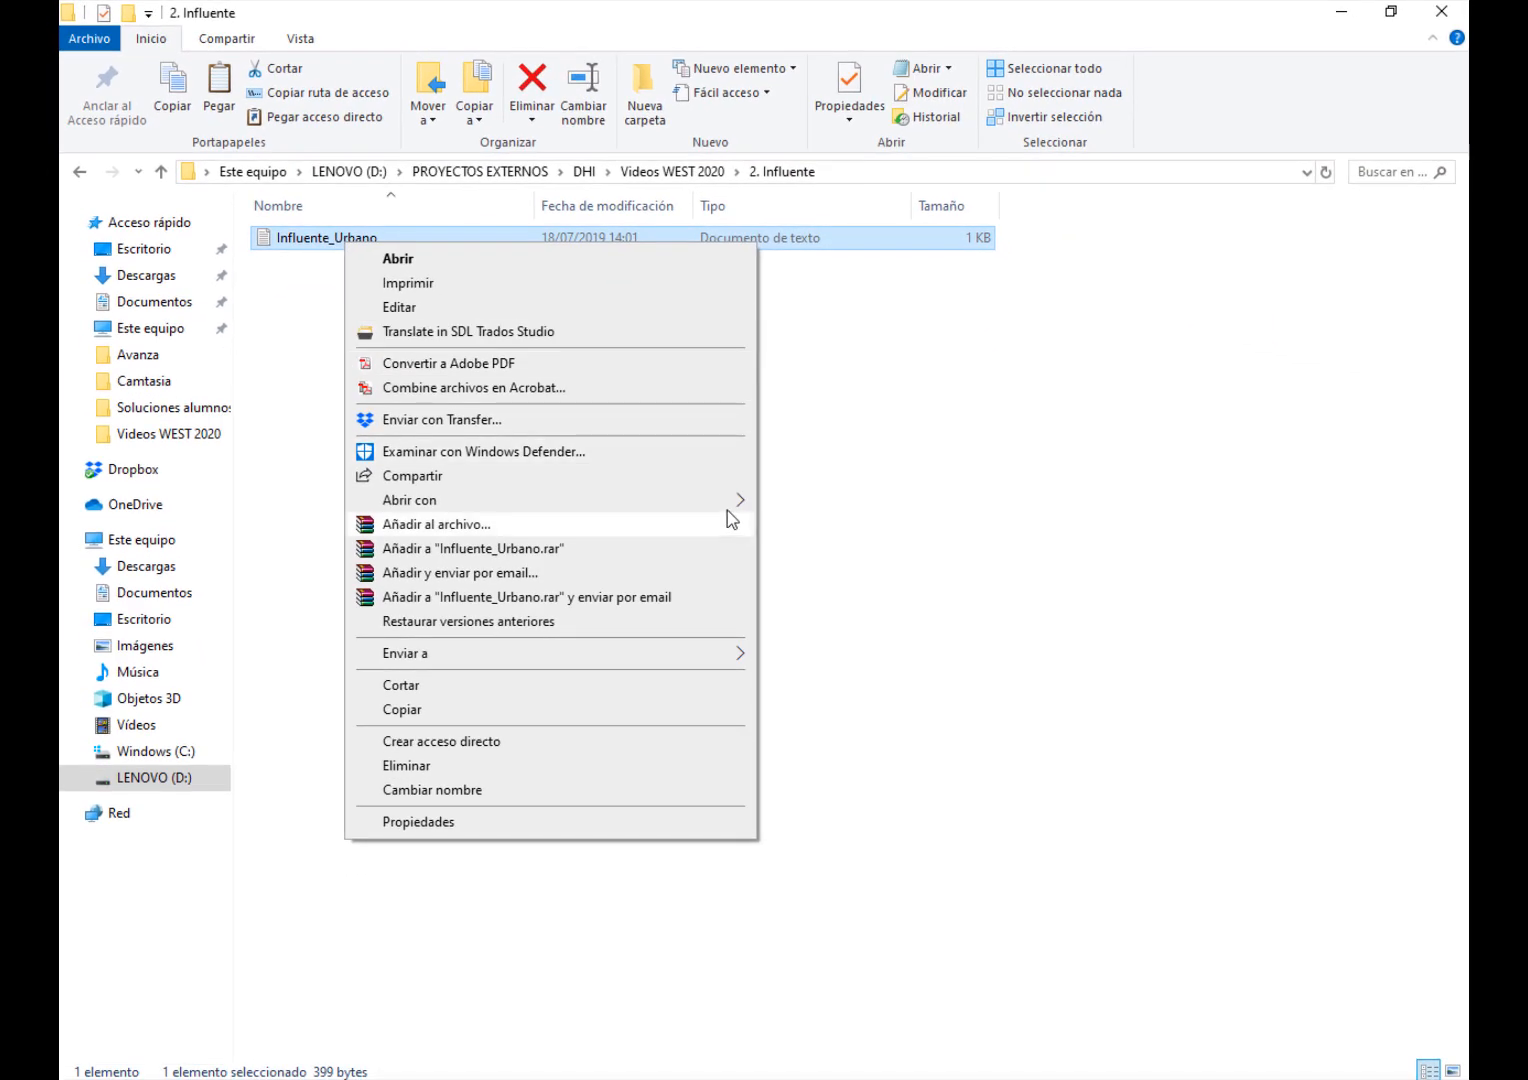
pyautogui.moveTo(730, 500)
pyautogui.click(855, 530)
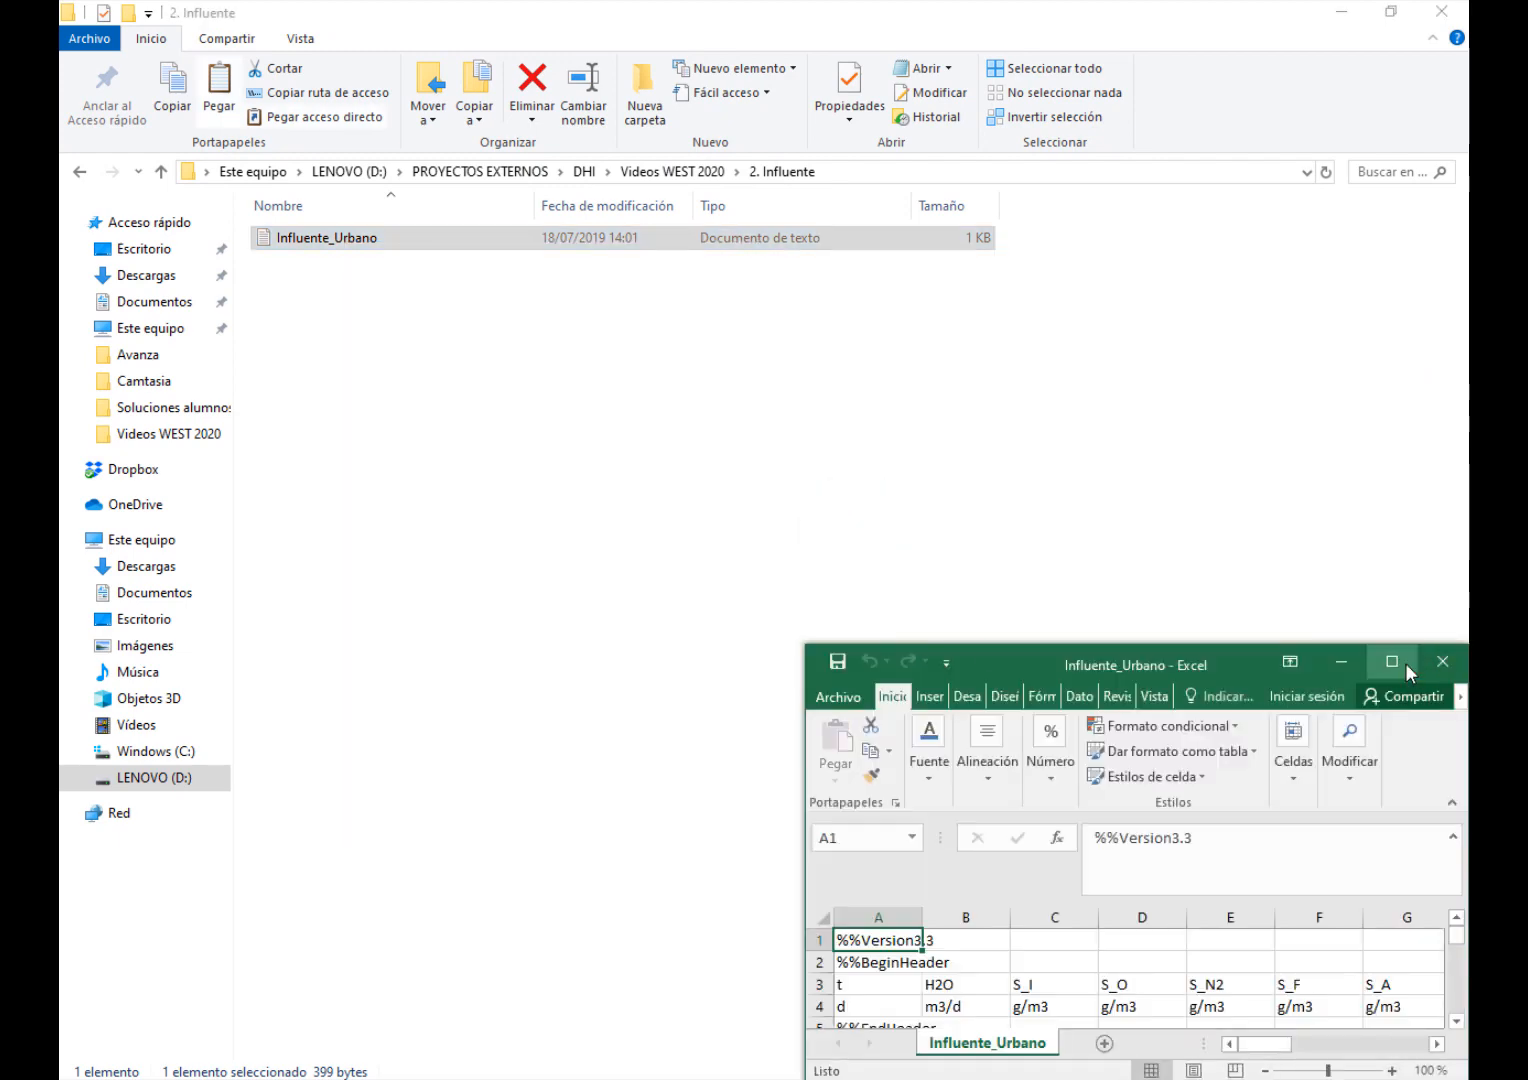
pyautogui.click(1405, 666)
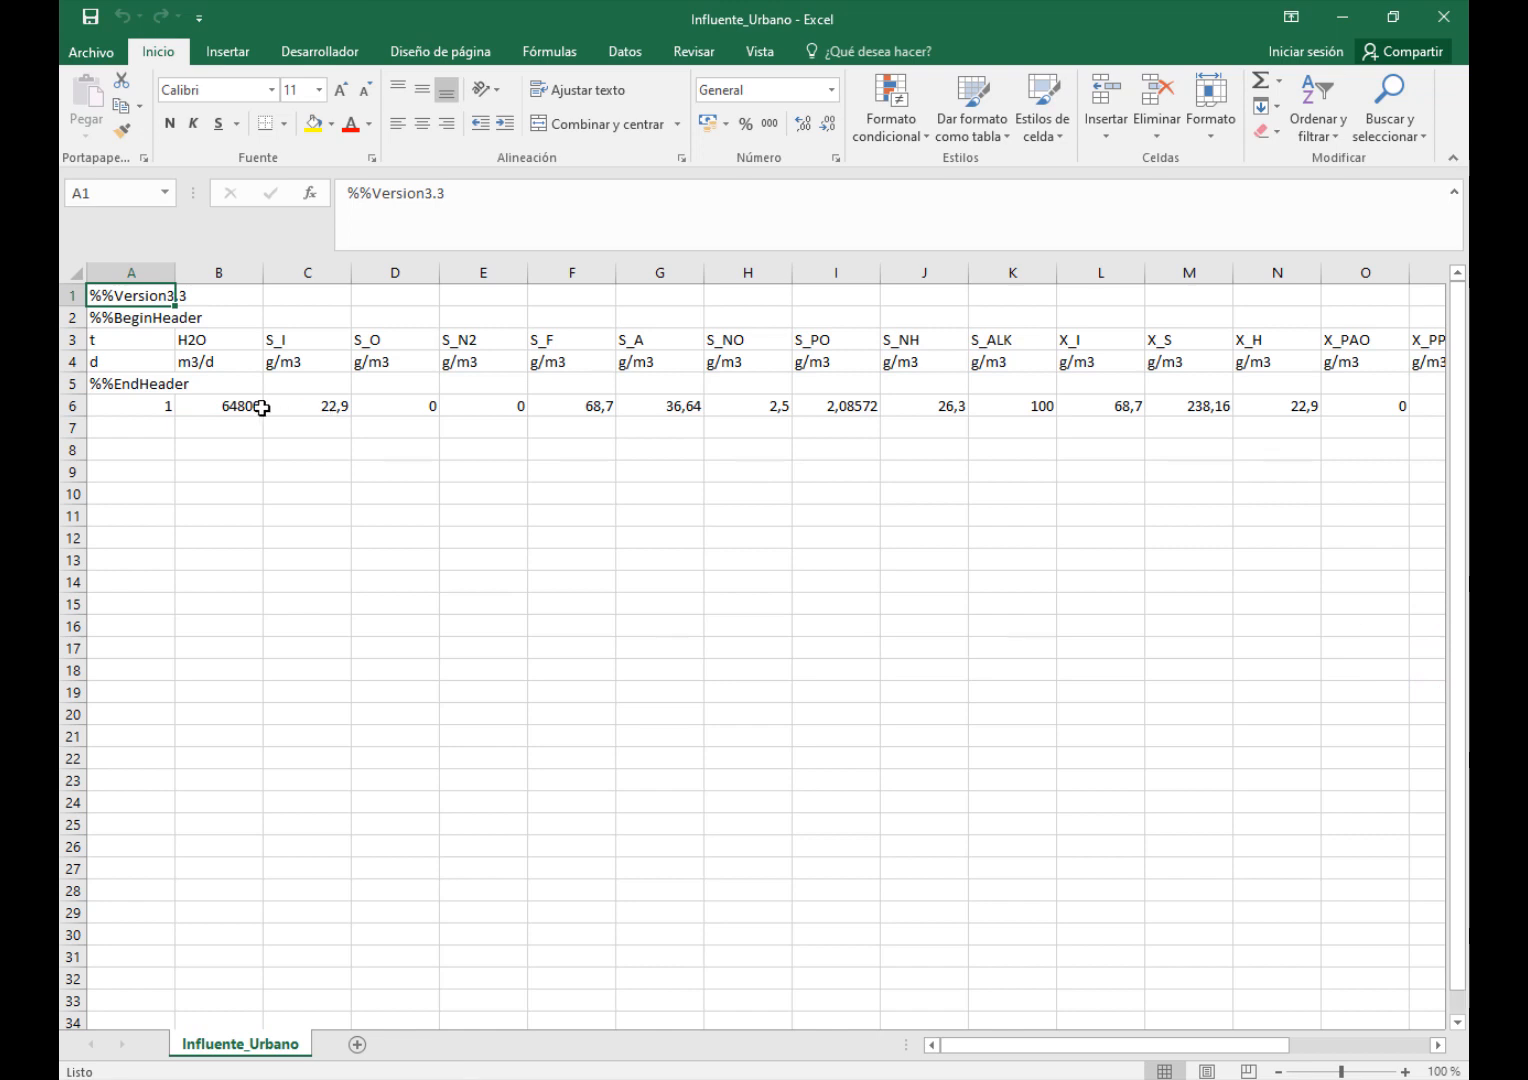
# - Examine the component headers, units and values across Influente_Urbano, including the H2O flow, and close the spreadsheet and its folder
pyautogui.click(297, 405)
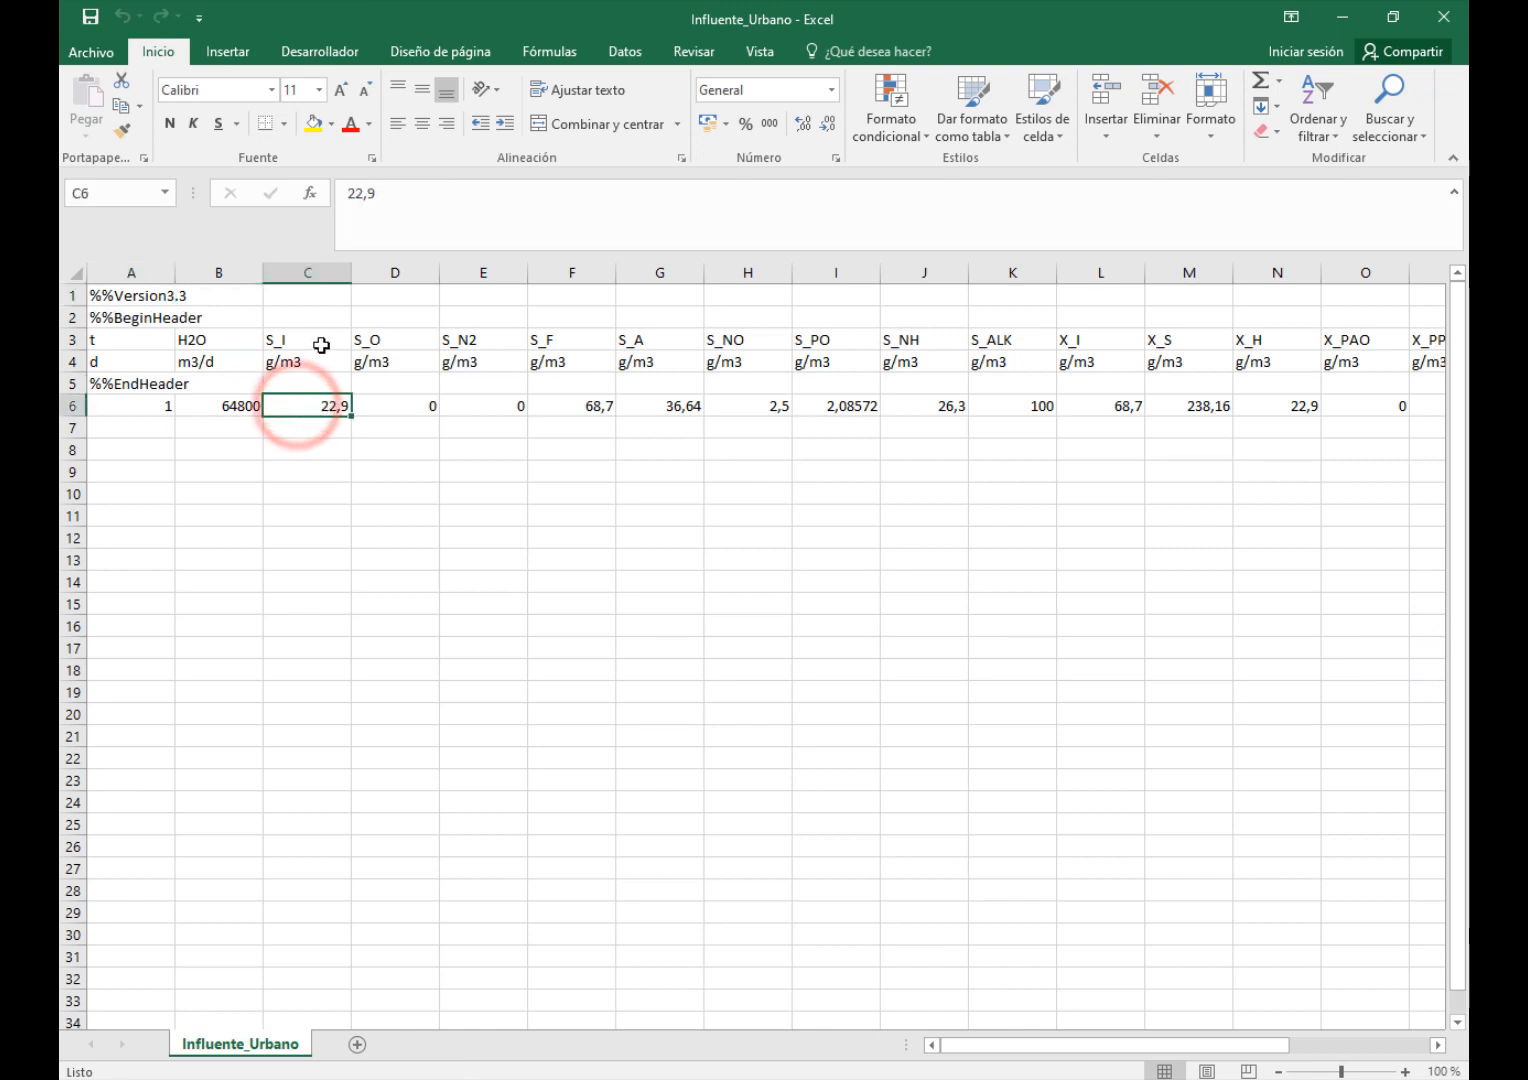
pyautogui.moveTo(311, 343); pyautogui.dragTo(762, 343)
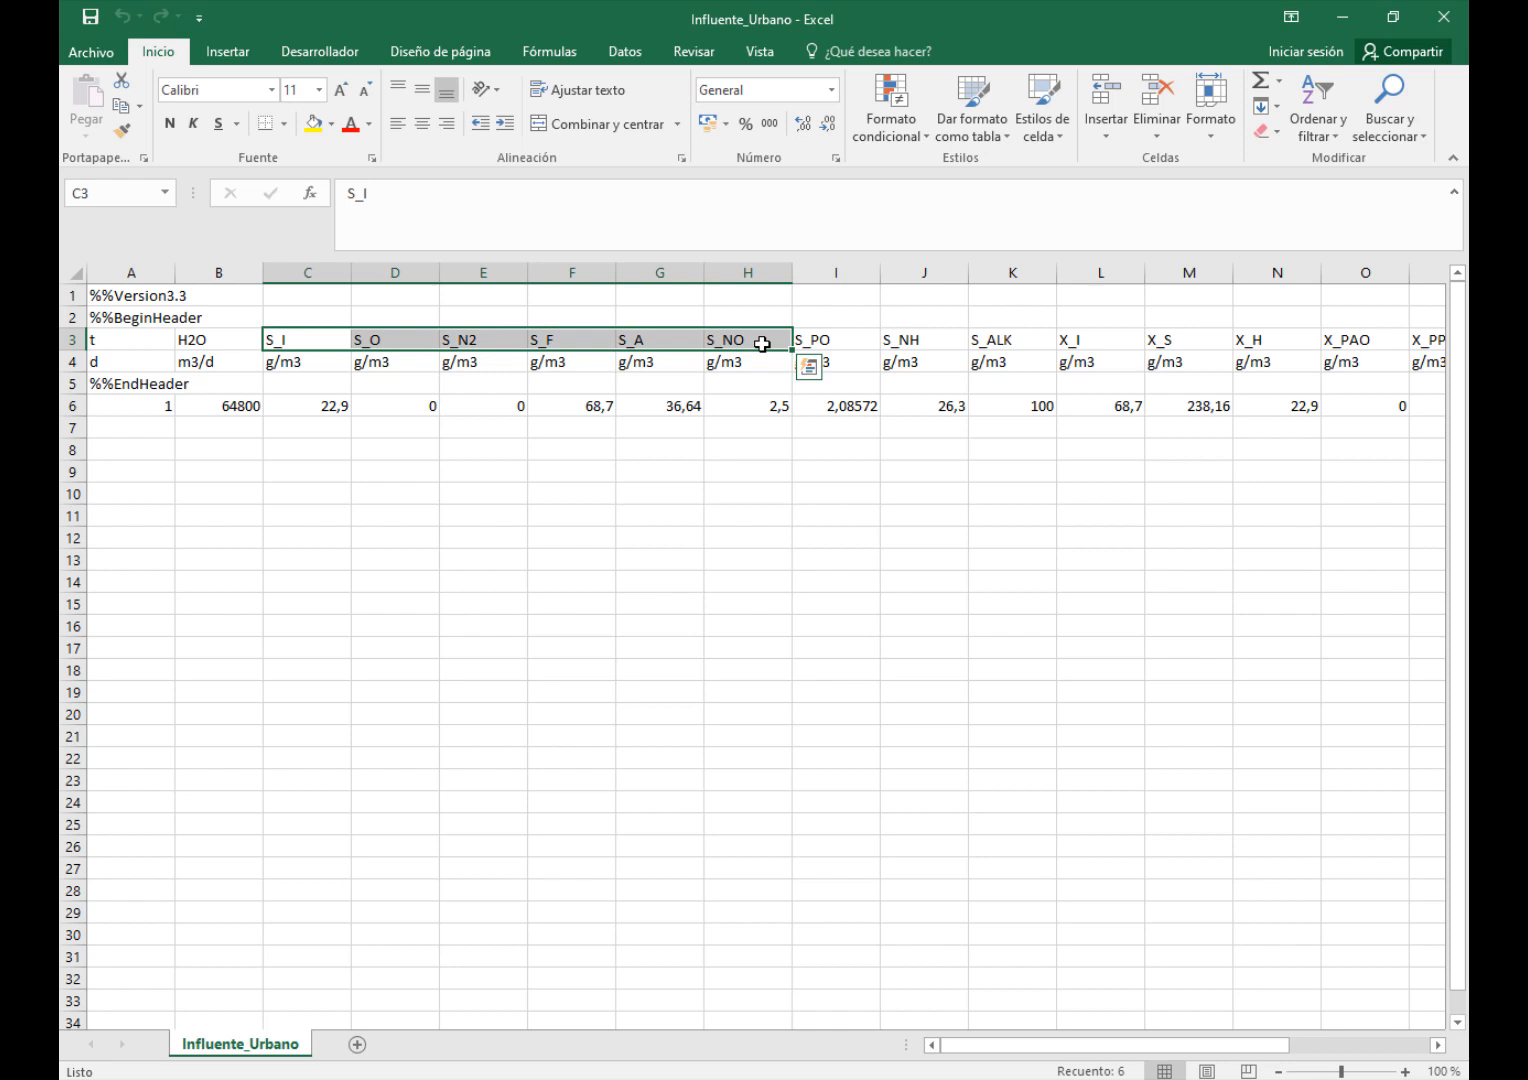
pyautogui.click(307, 343)
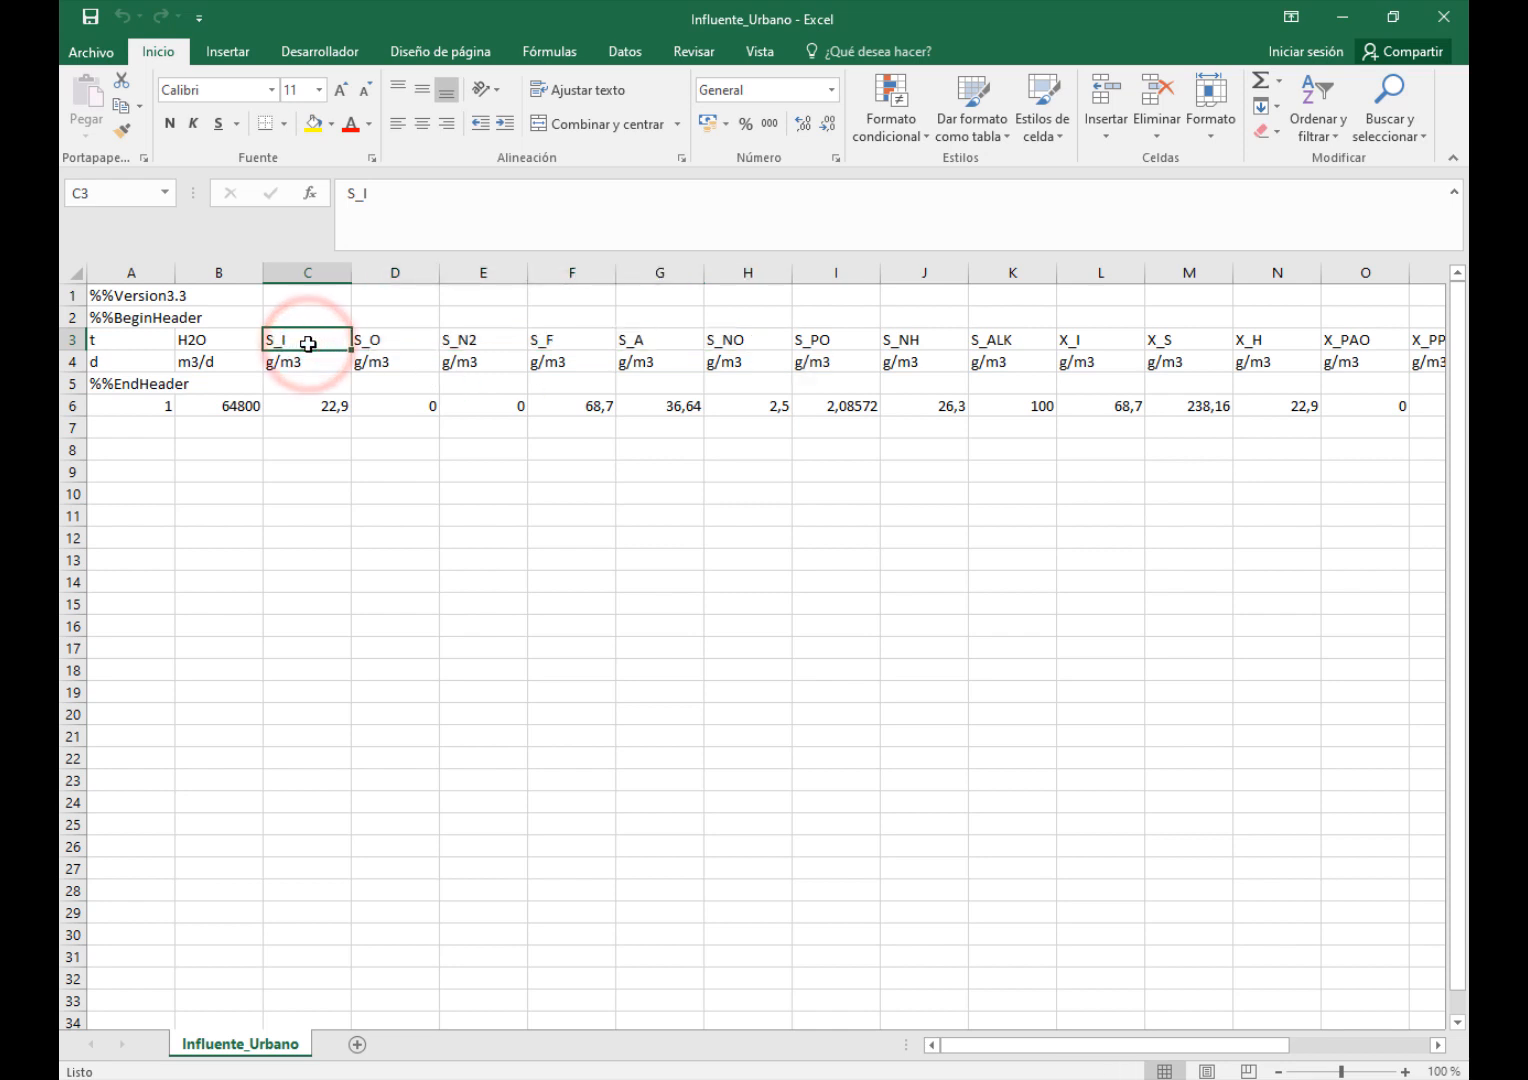
pyautogui.click(385, 335)
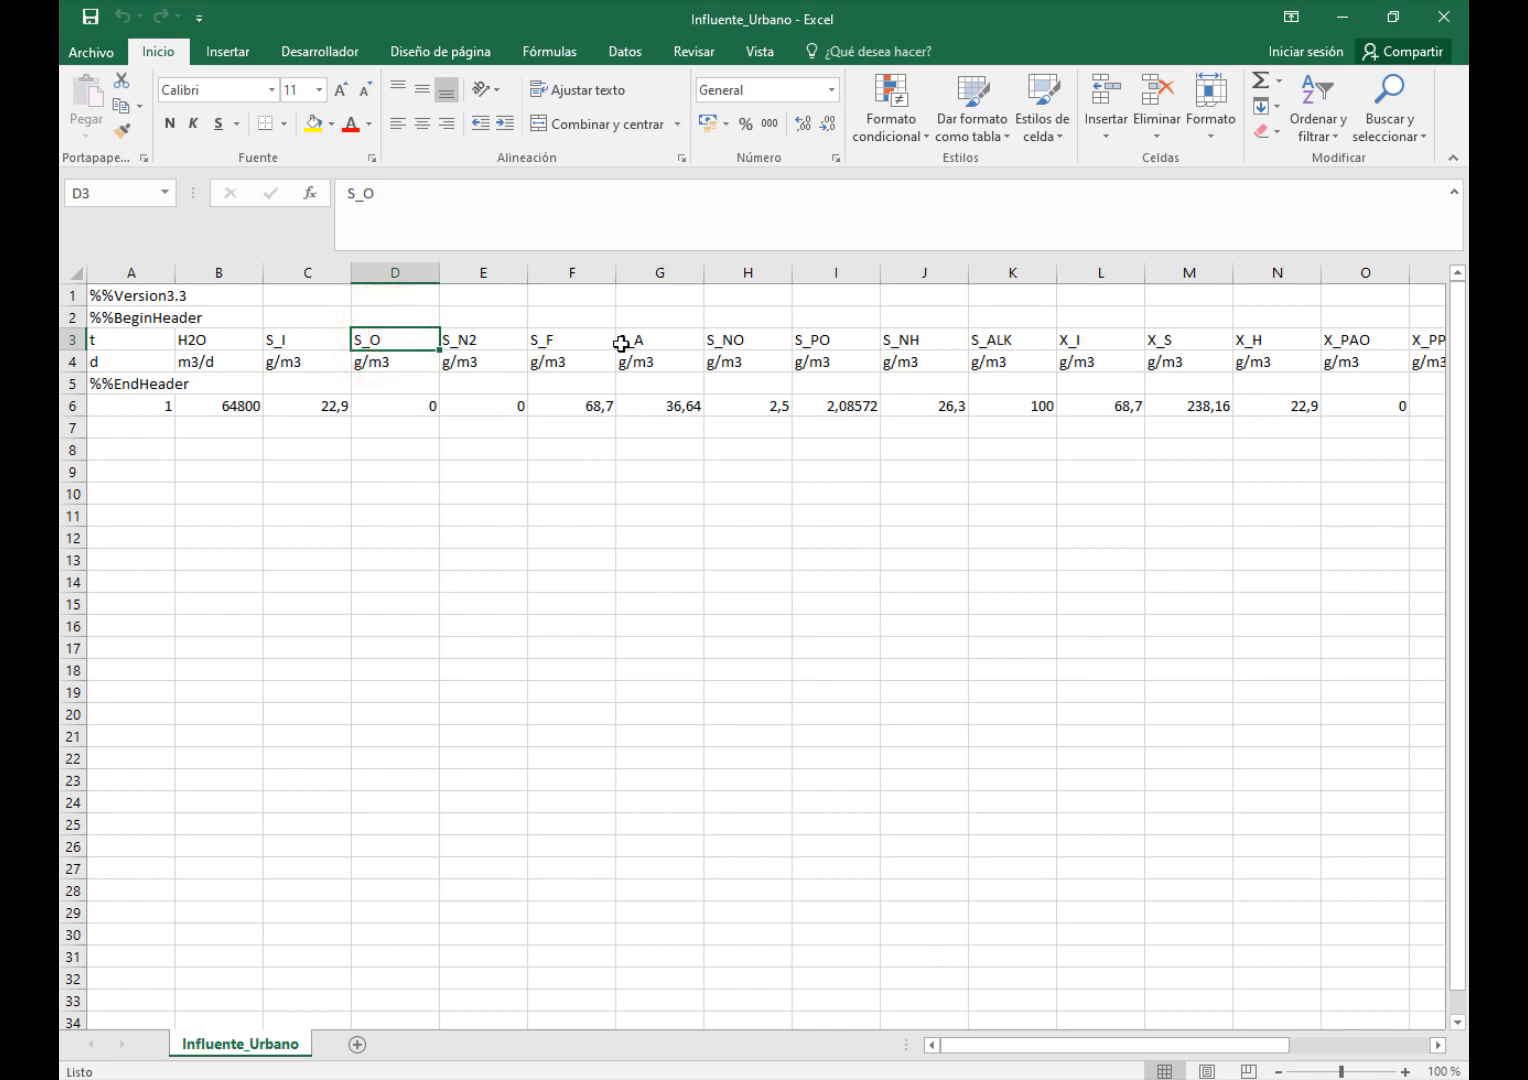
pyautogui.click(586, 344)
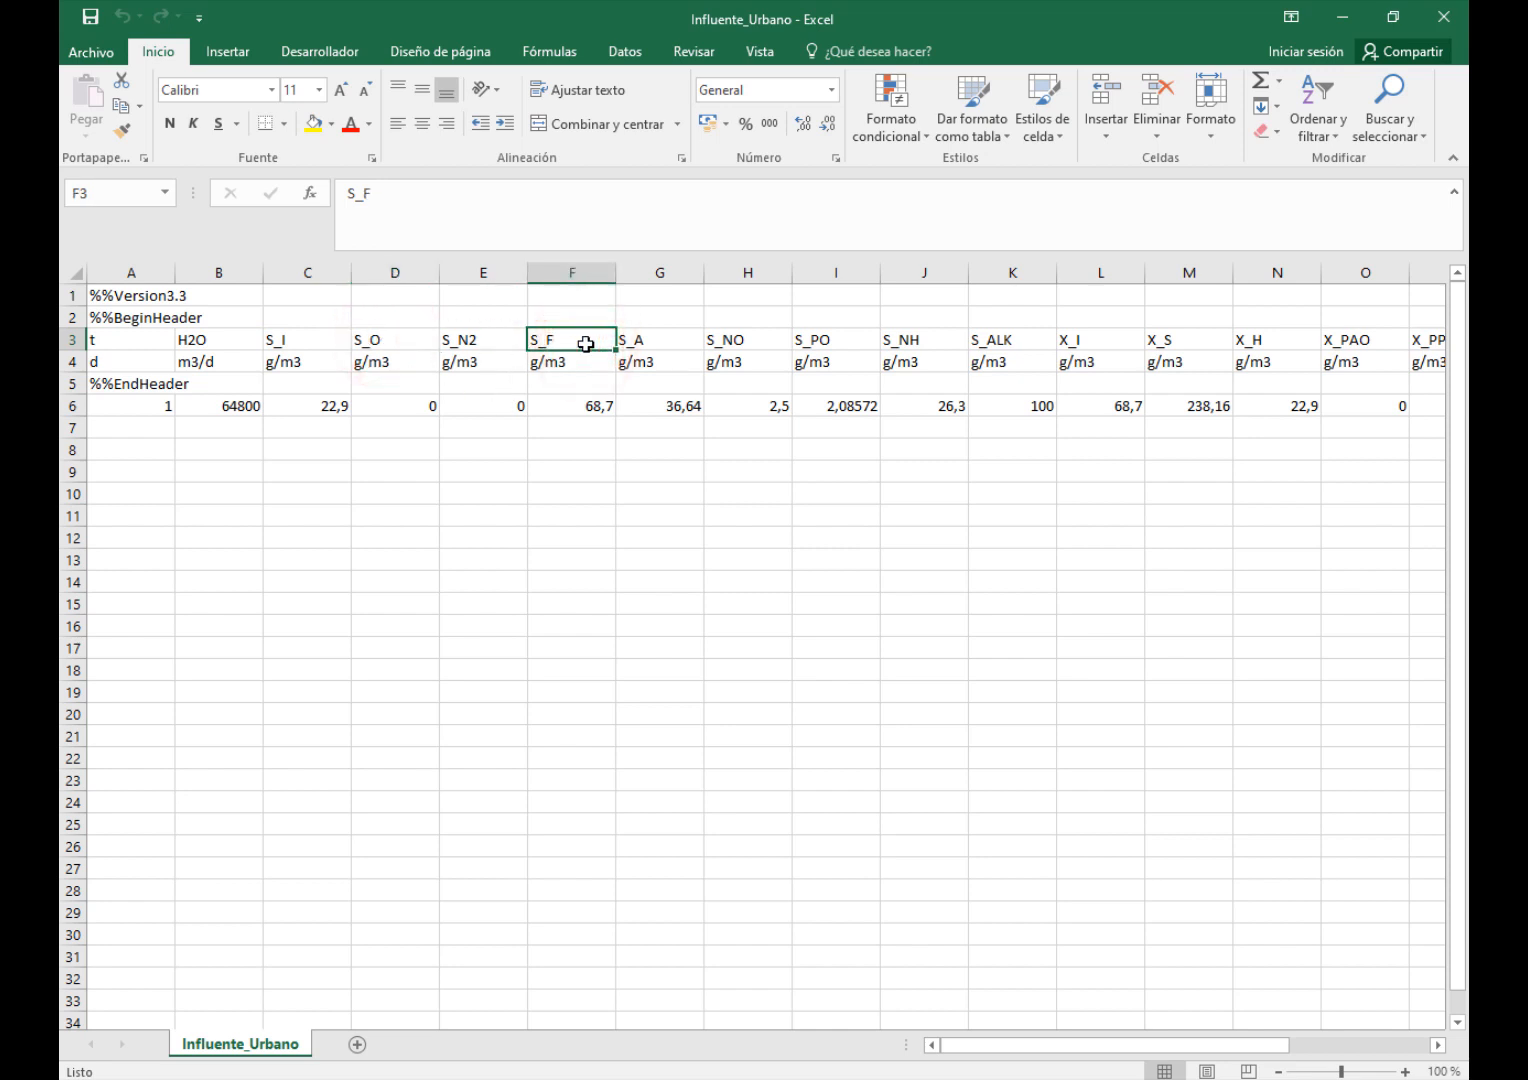
pyautogui.click(729, 336)
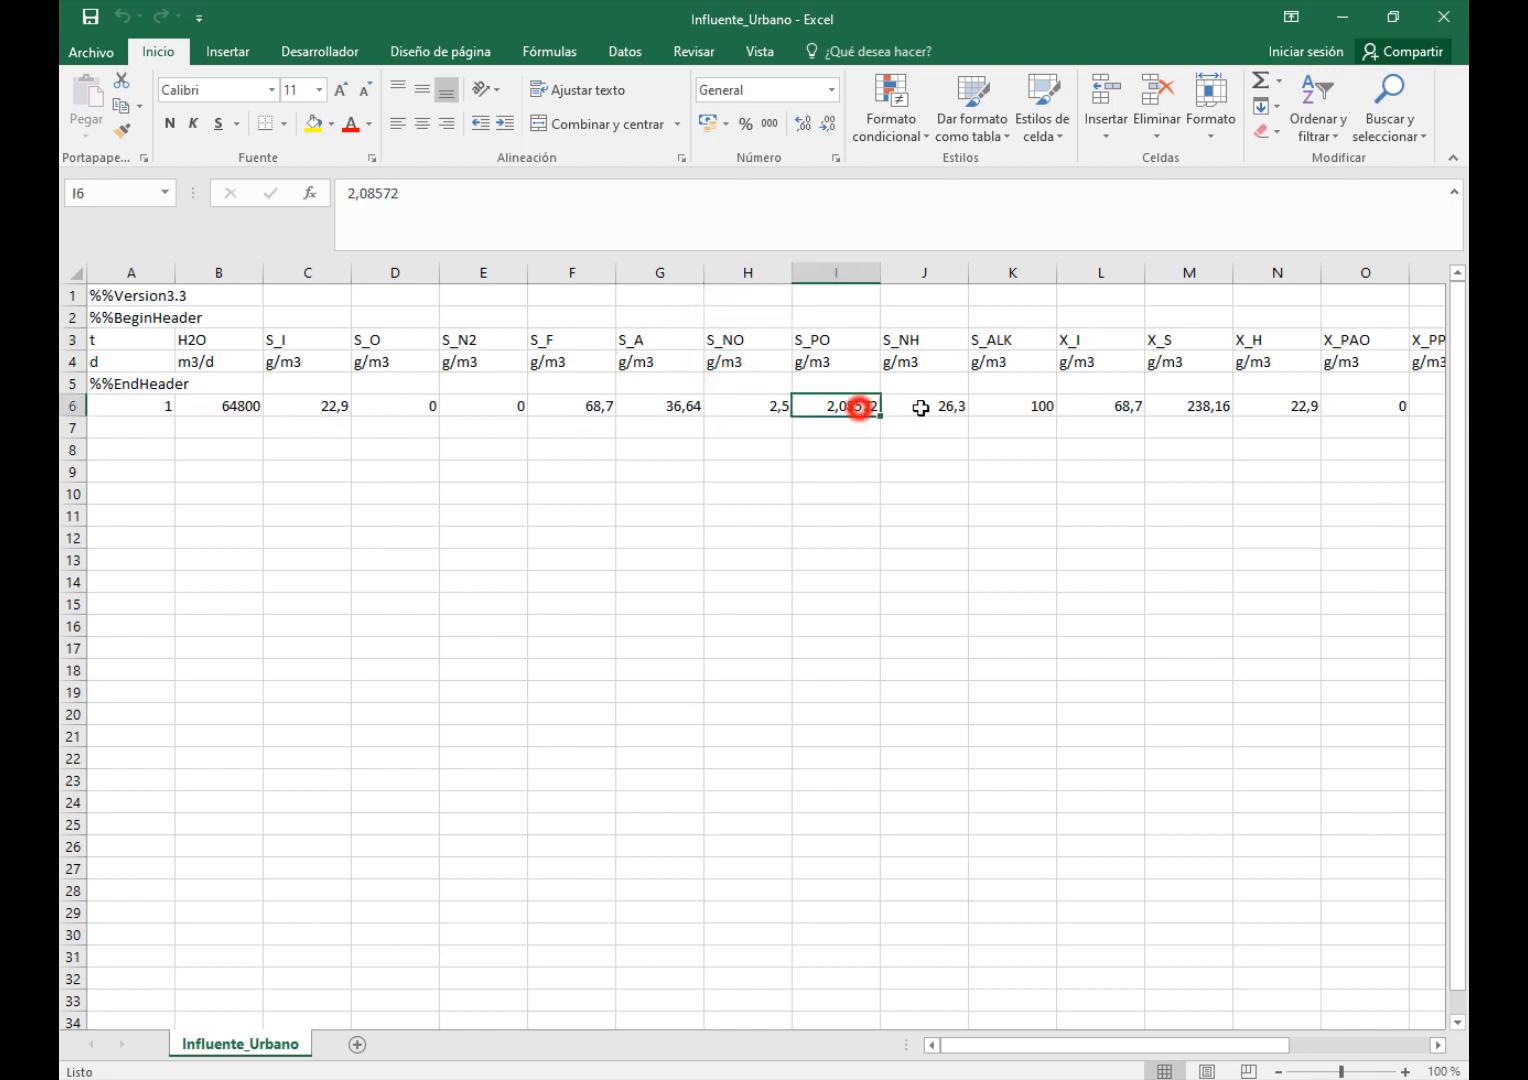
pyautogui.click(862, 406)
pyautogui.click(938, 406)
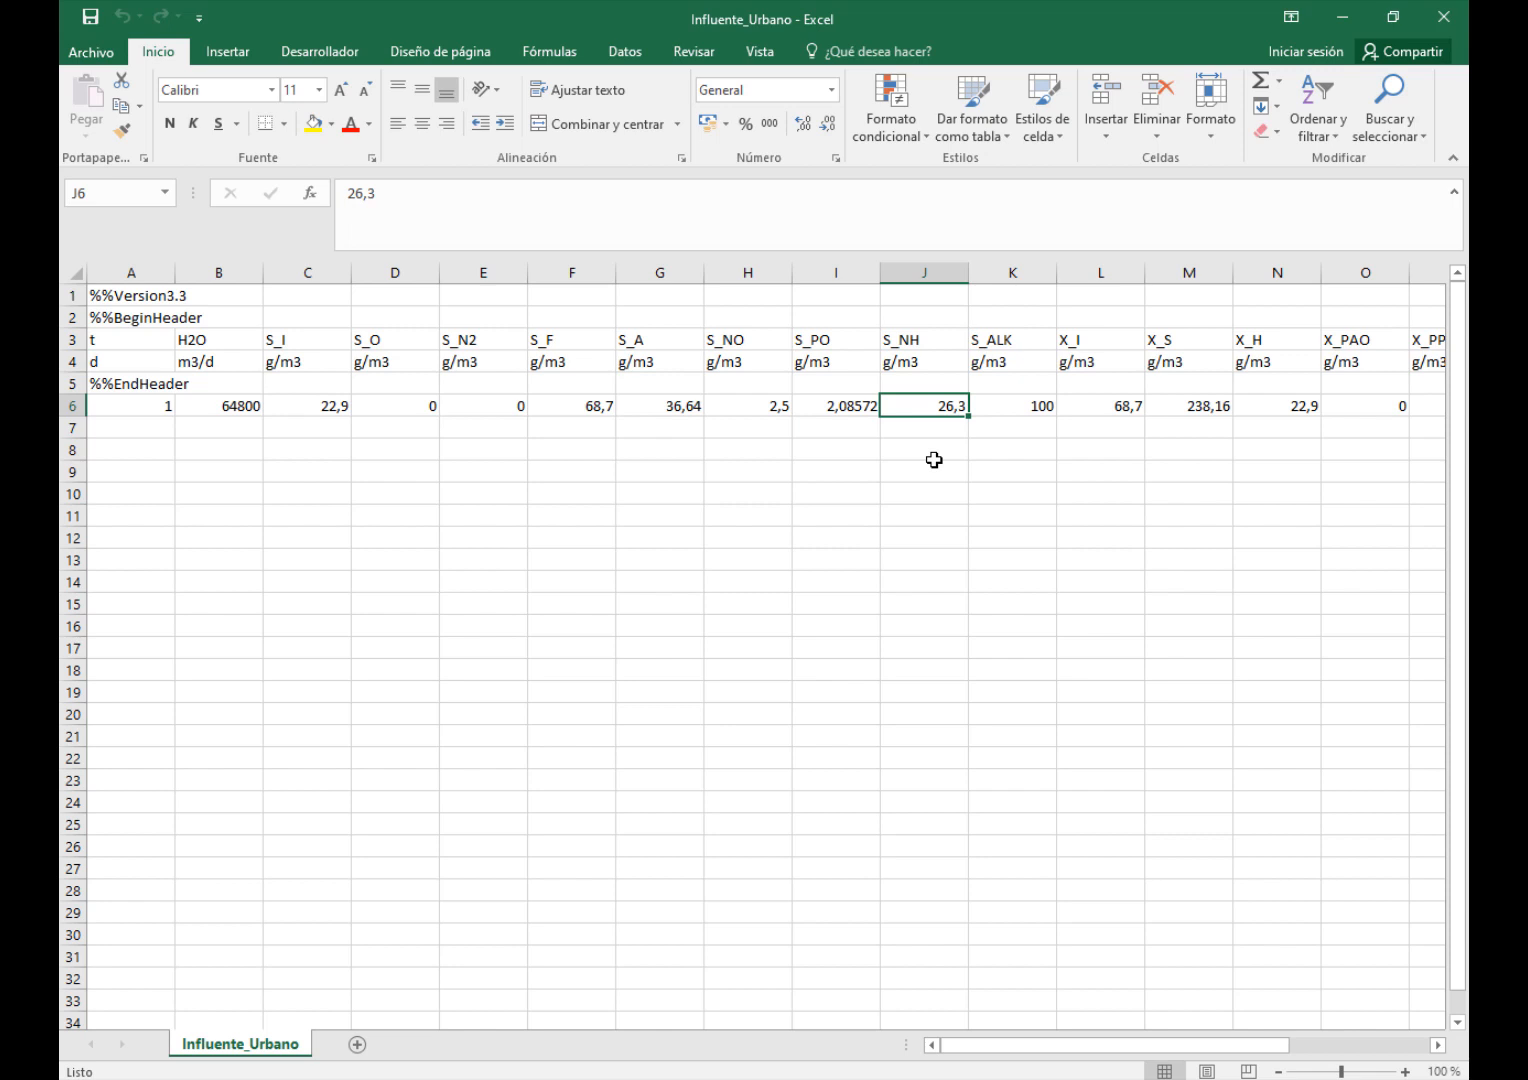
pyautogui.click(207, 410)
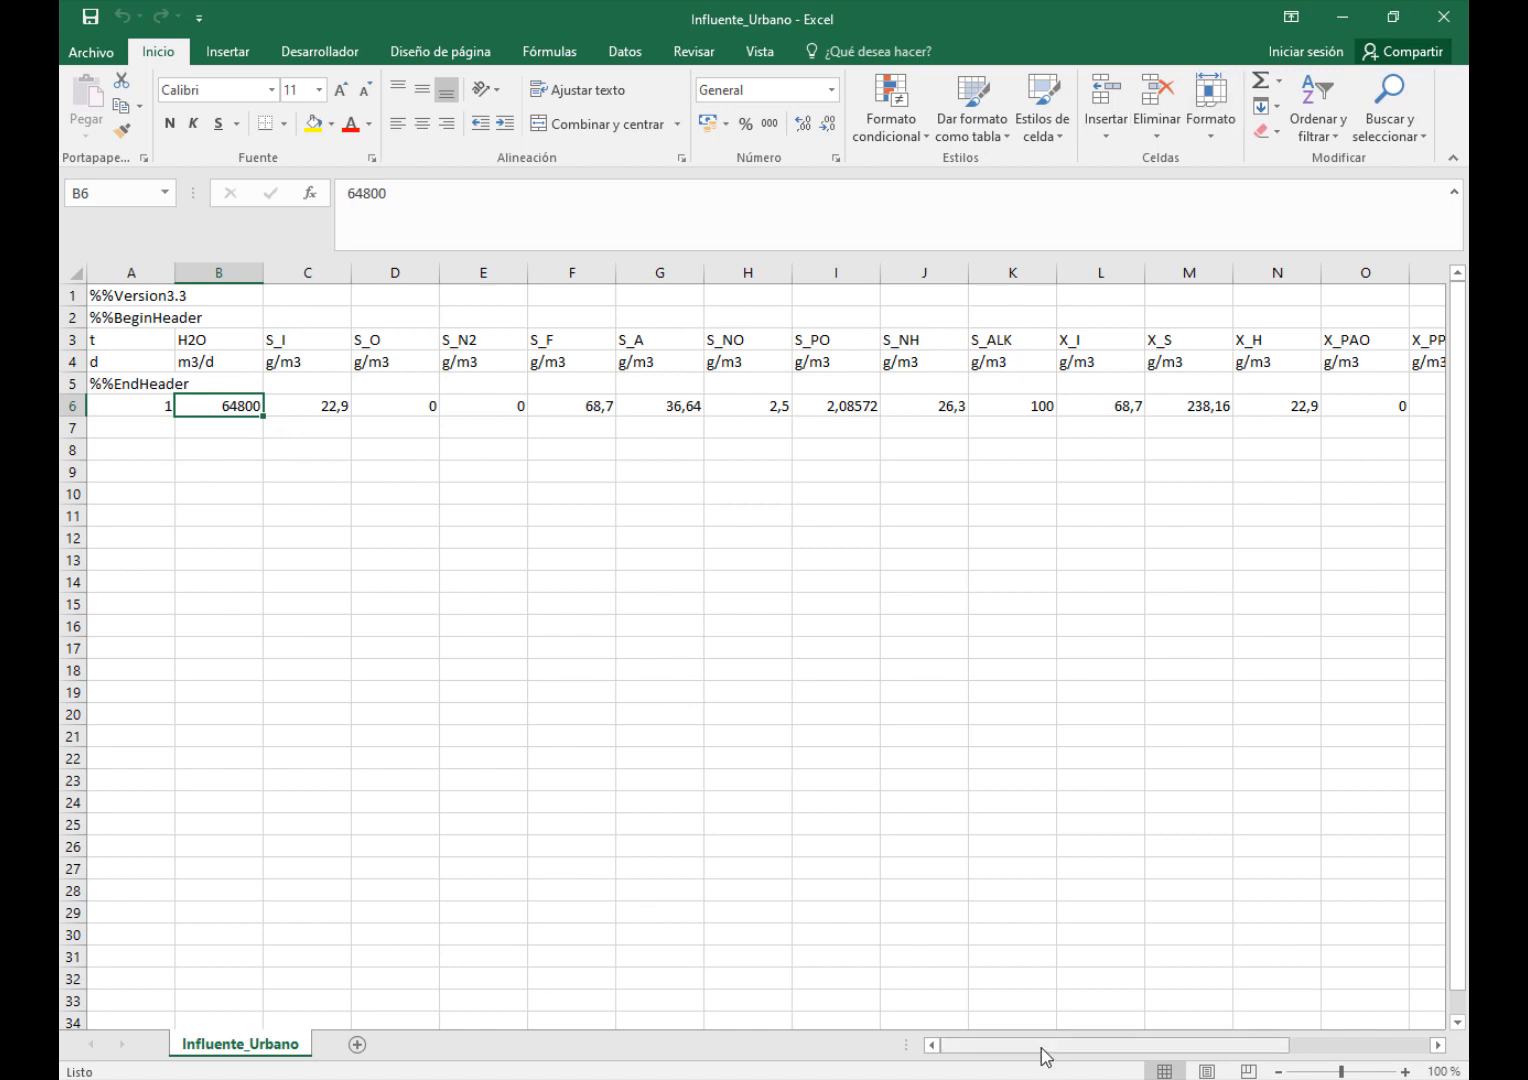
pyautogui.moveTo(1040, 1046); pyautogui.dragTo(1157, 1053)
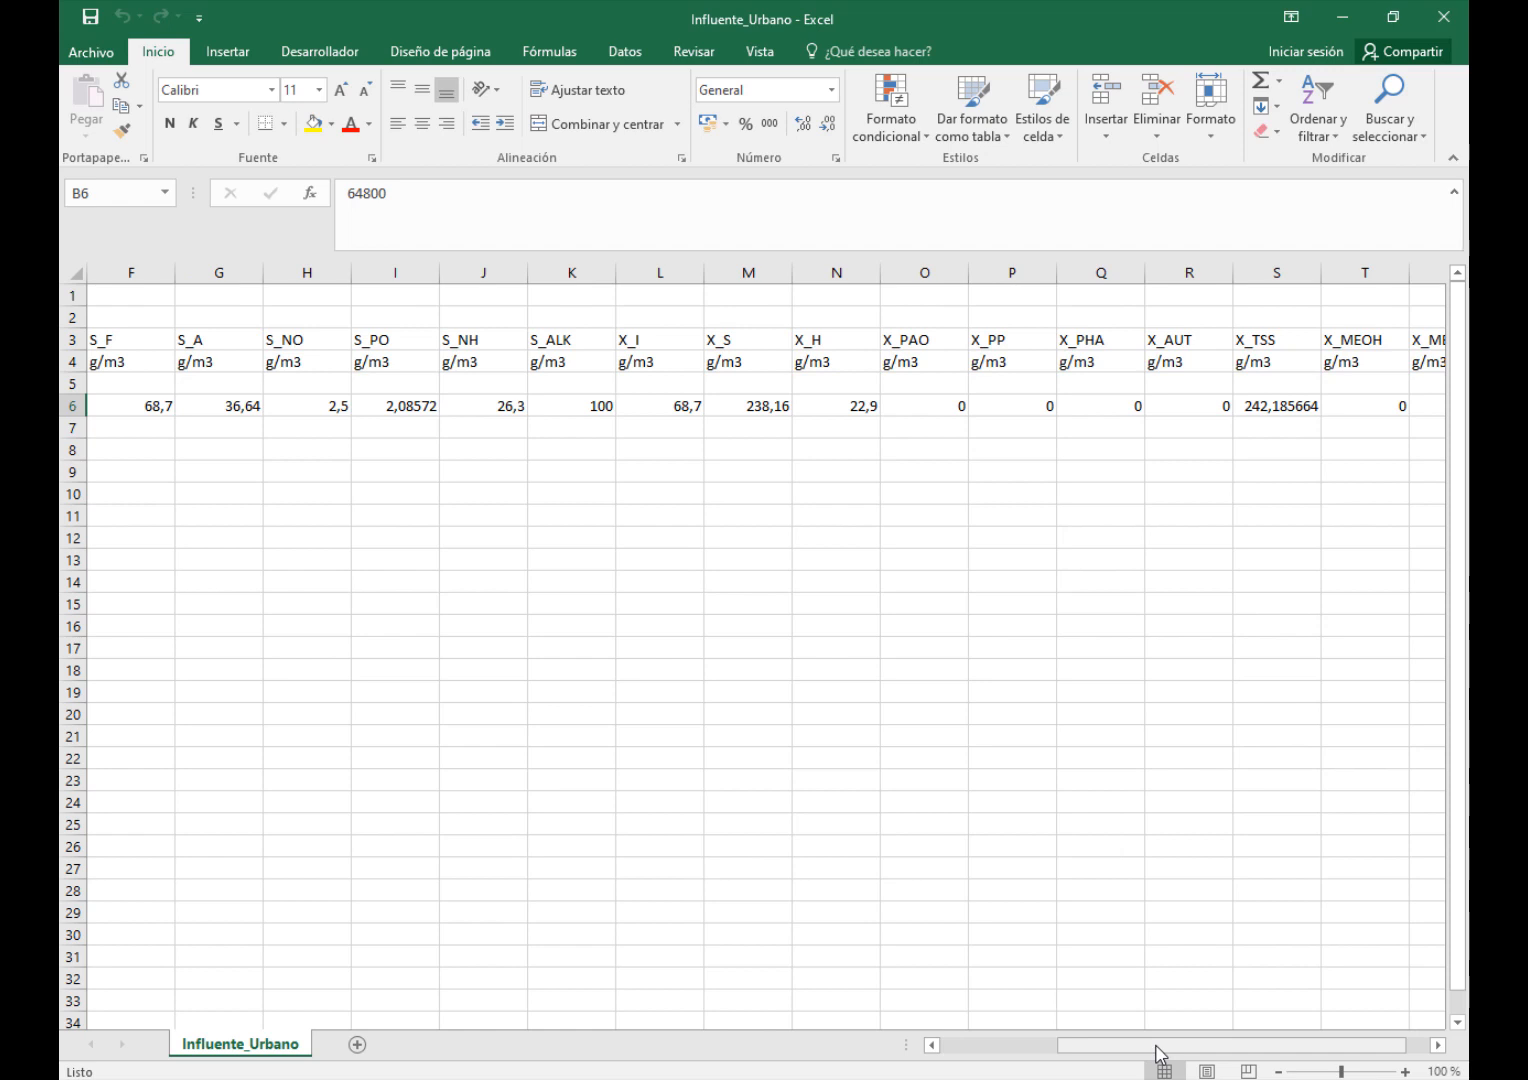
pyautogui.click(1445, 12)
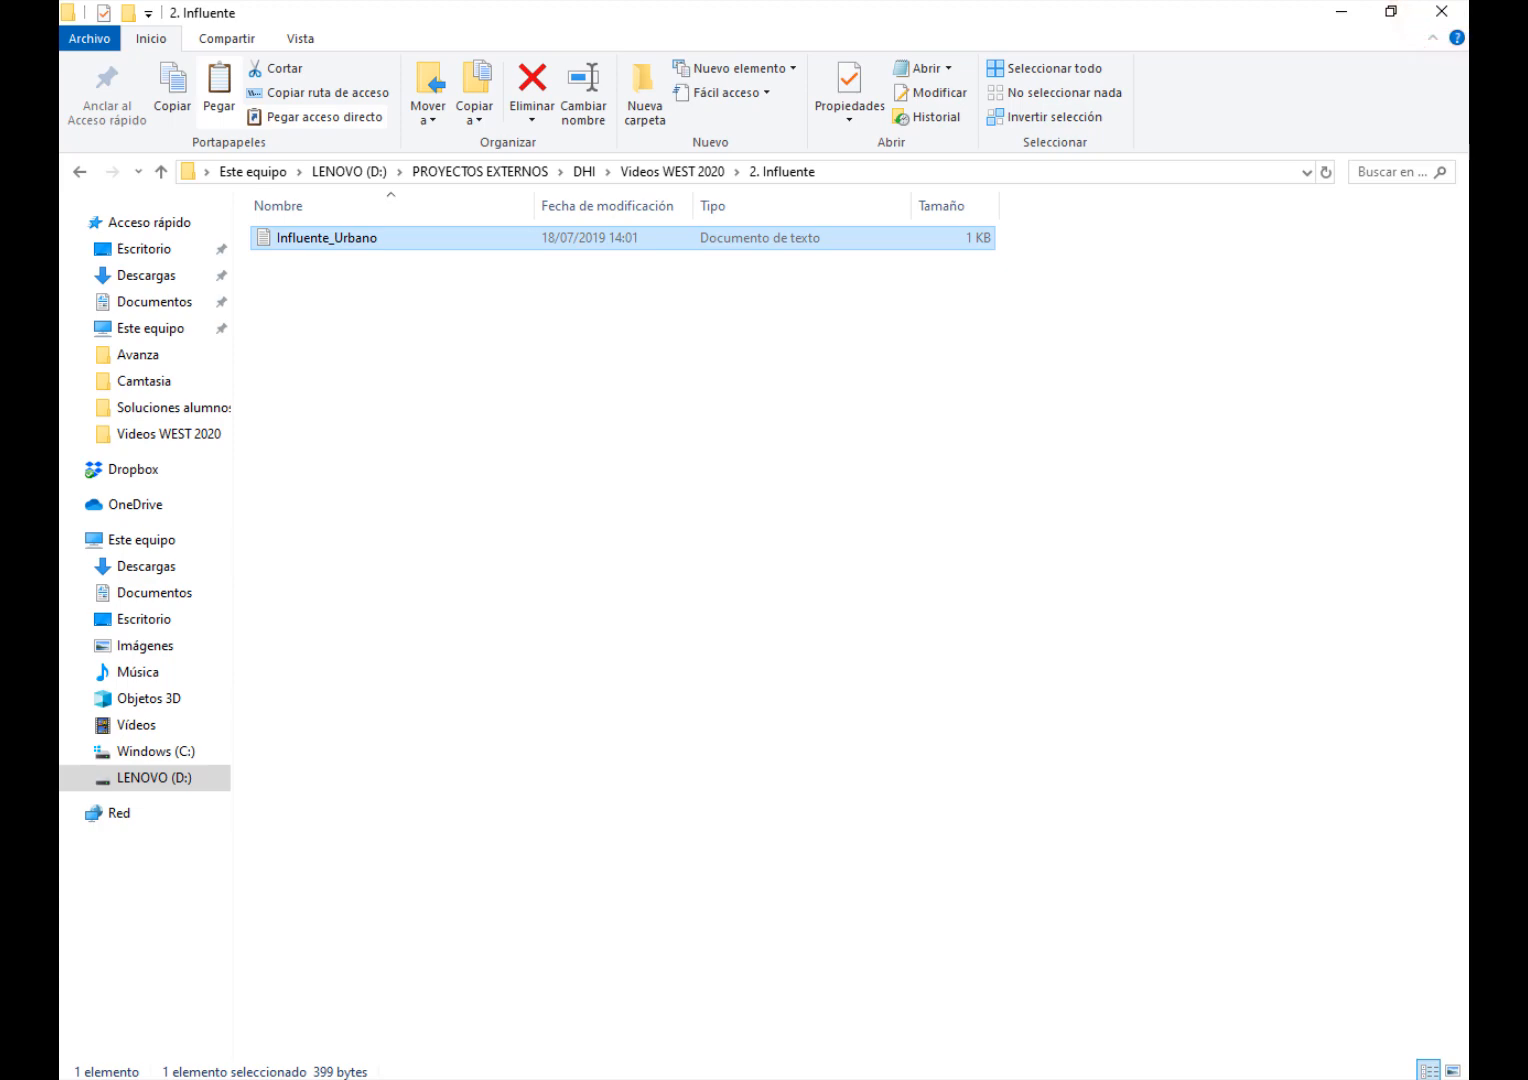
pyautogui.click(1443, 12)
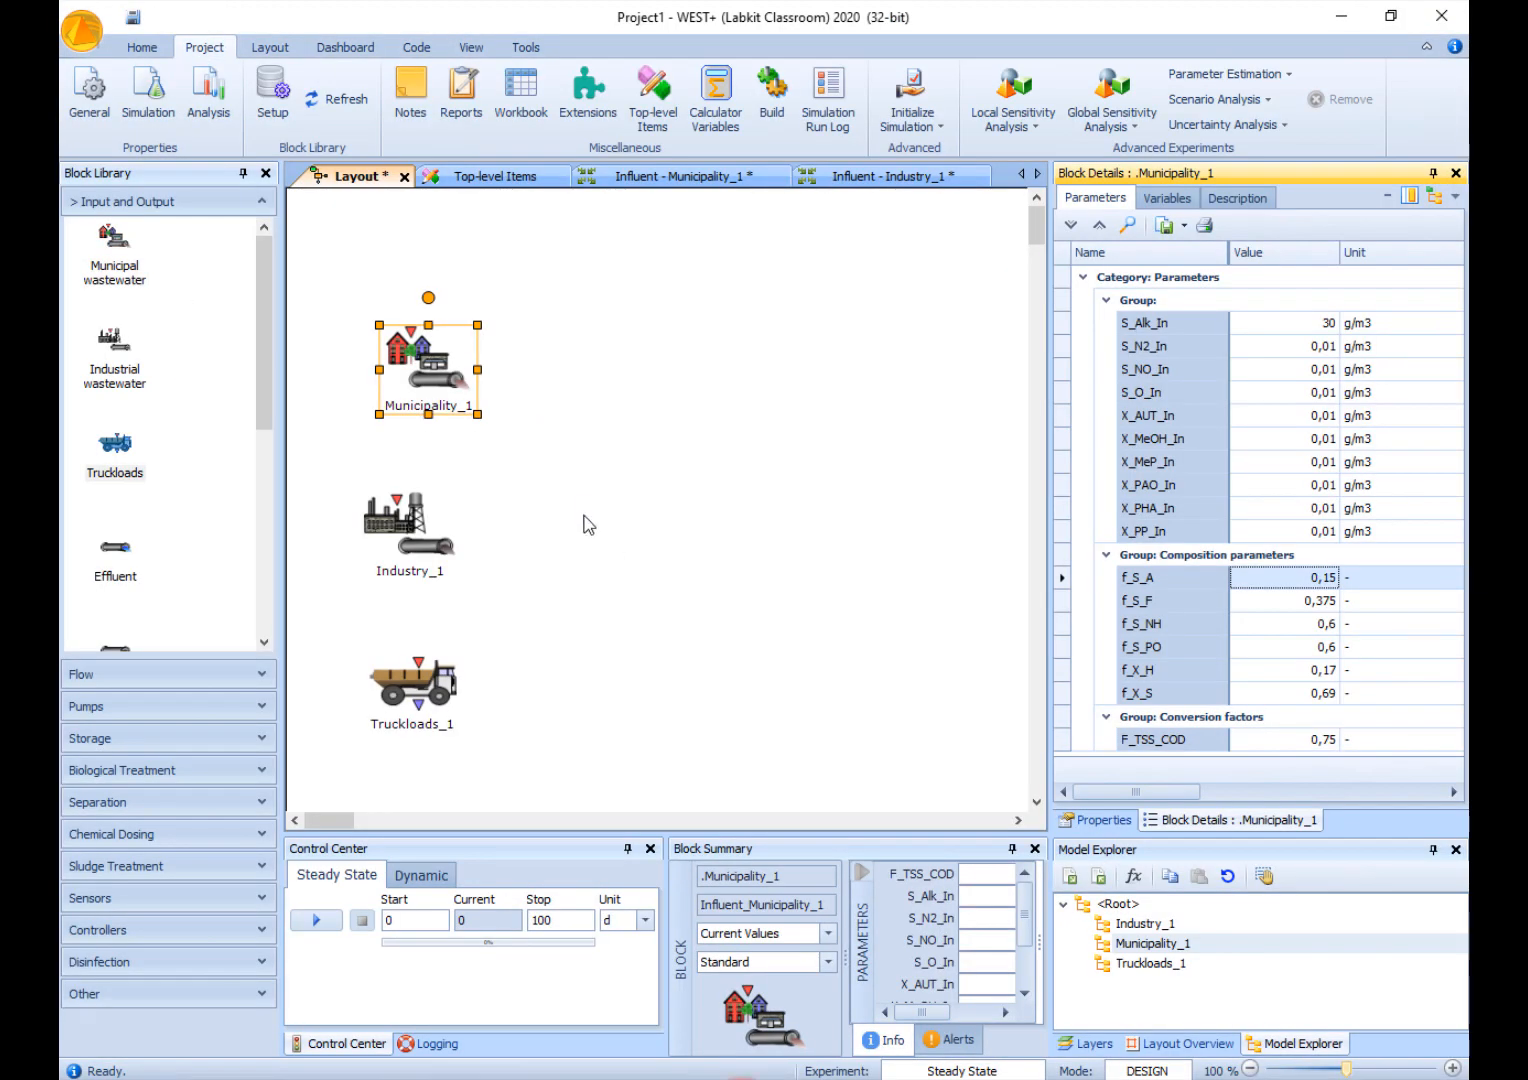
# - Open the influent editor of Industry_1 and switch its input definition to the Standard component set
pyautogui.click(582, 516)
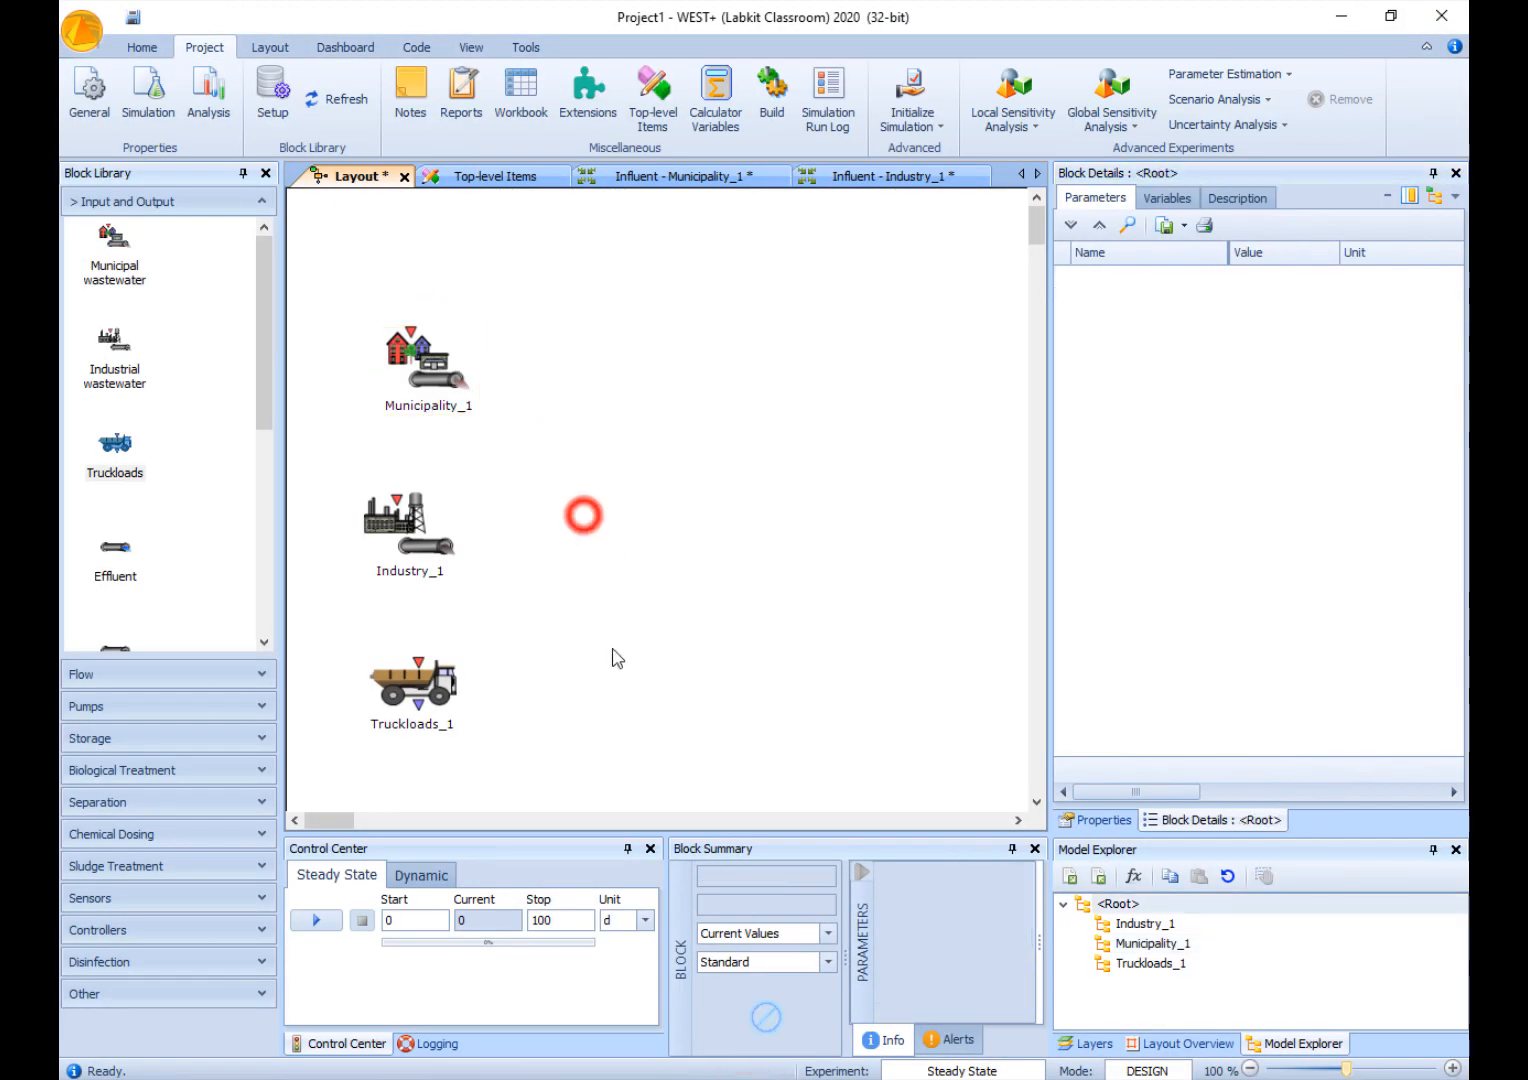
pyautogui.click(398, 549)
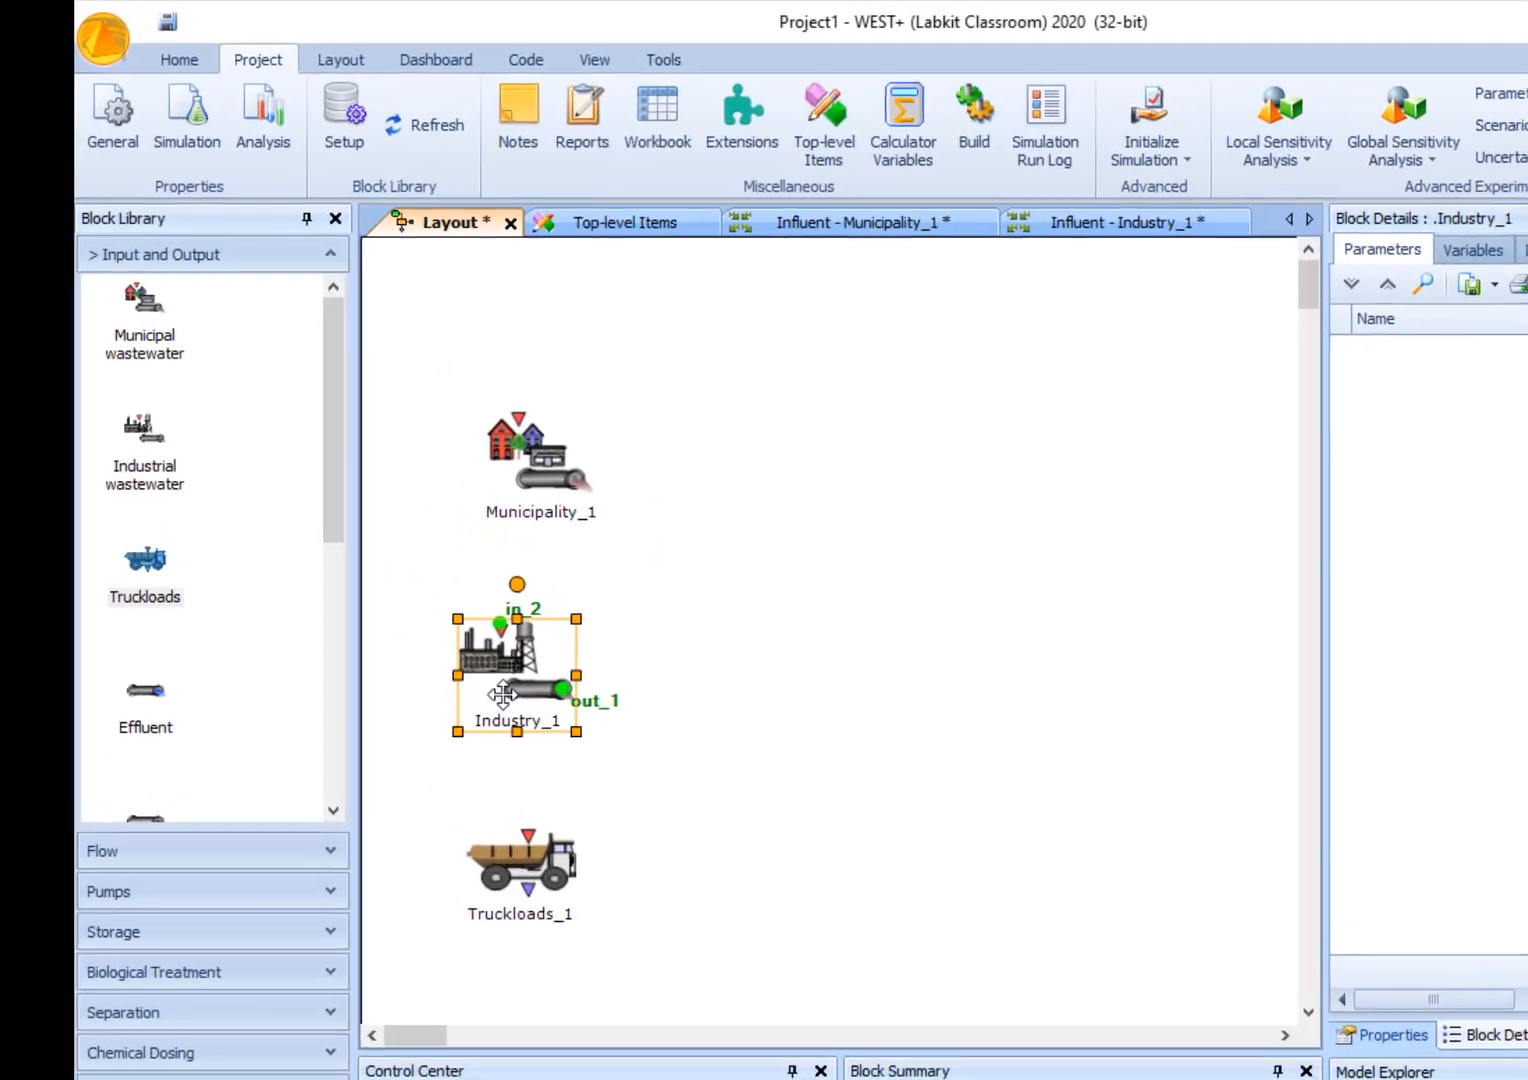
pyautogui.click(500, 683)
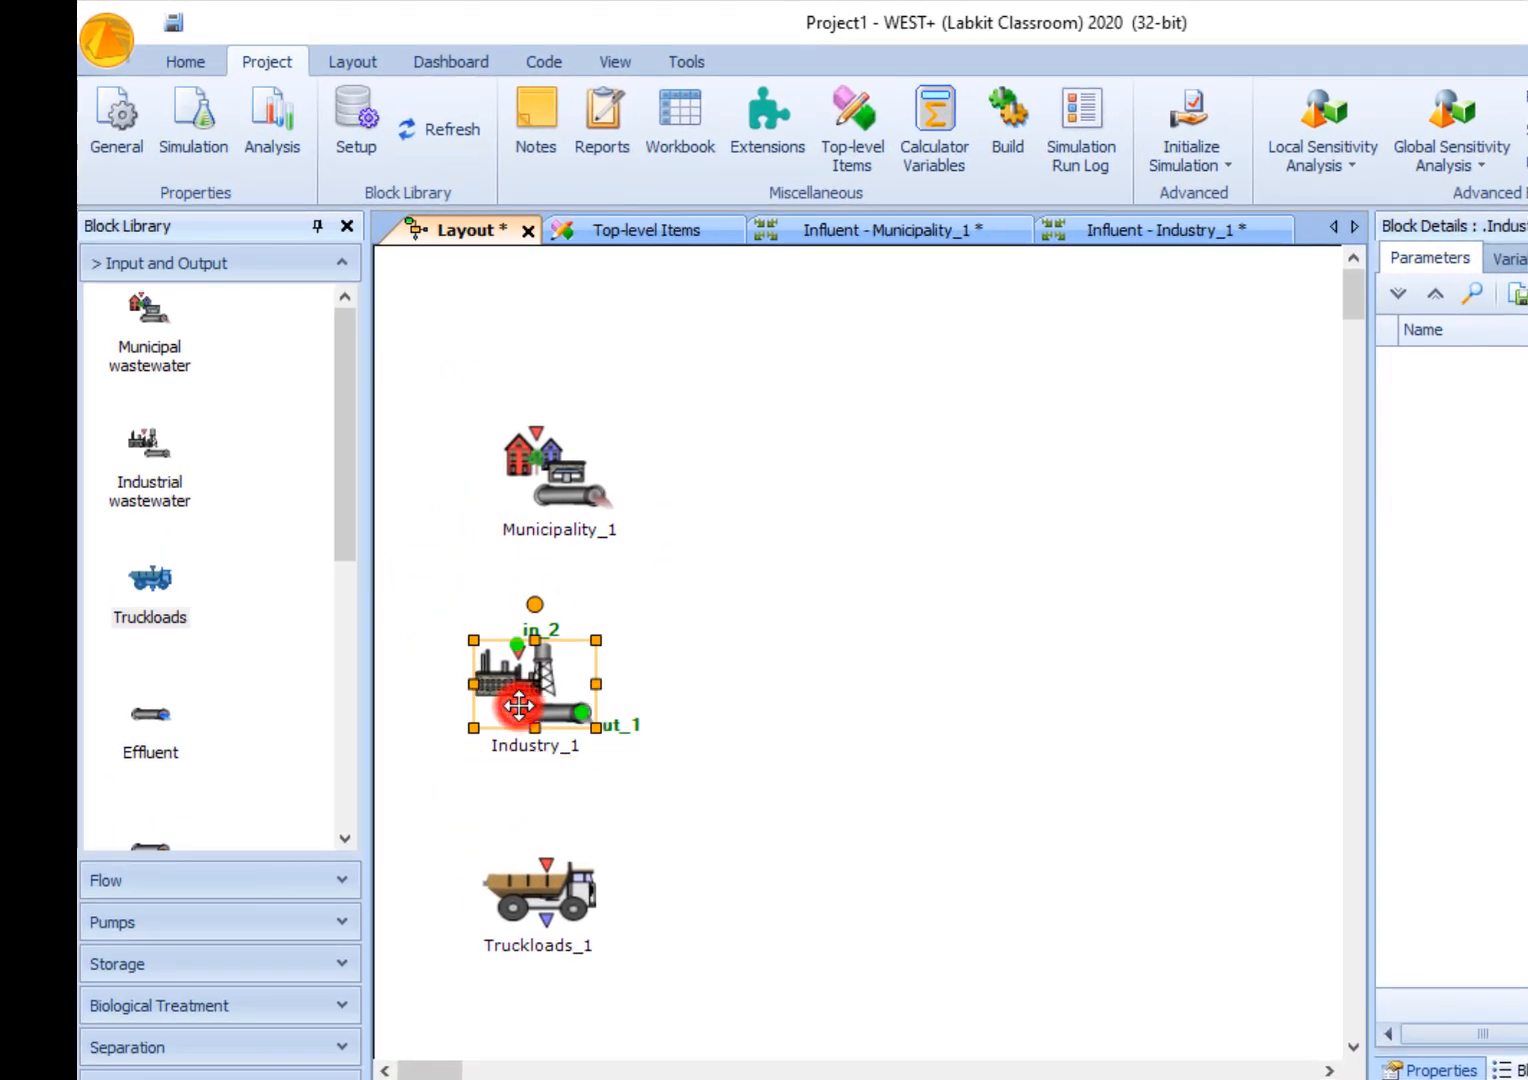
pyautogui.doubleClick(518, 706)
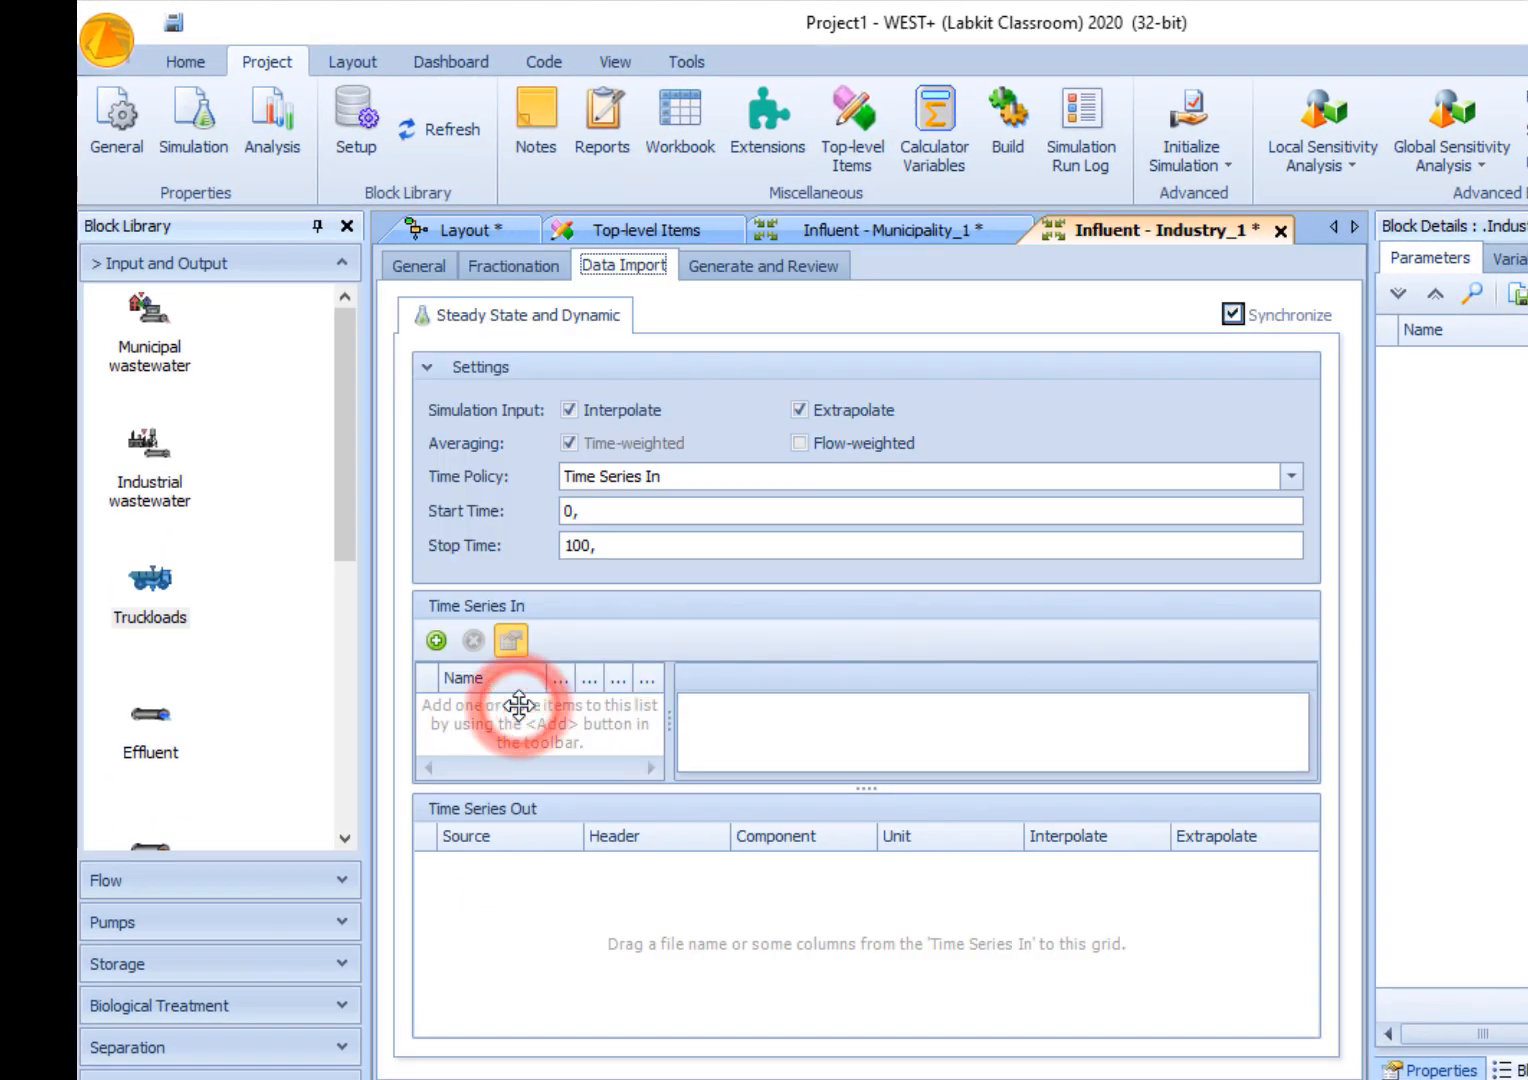
pyautogui.click(435, 268)
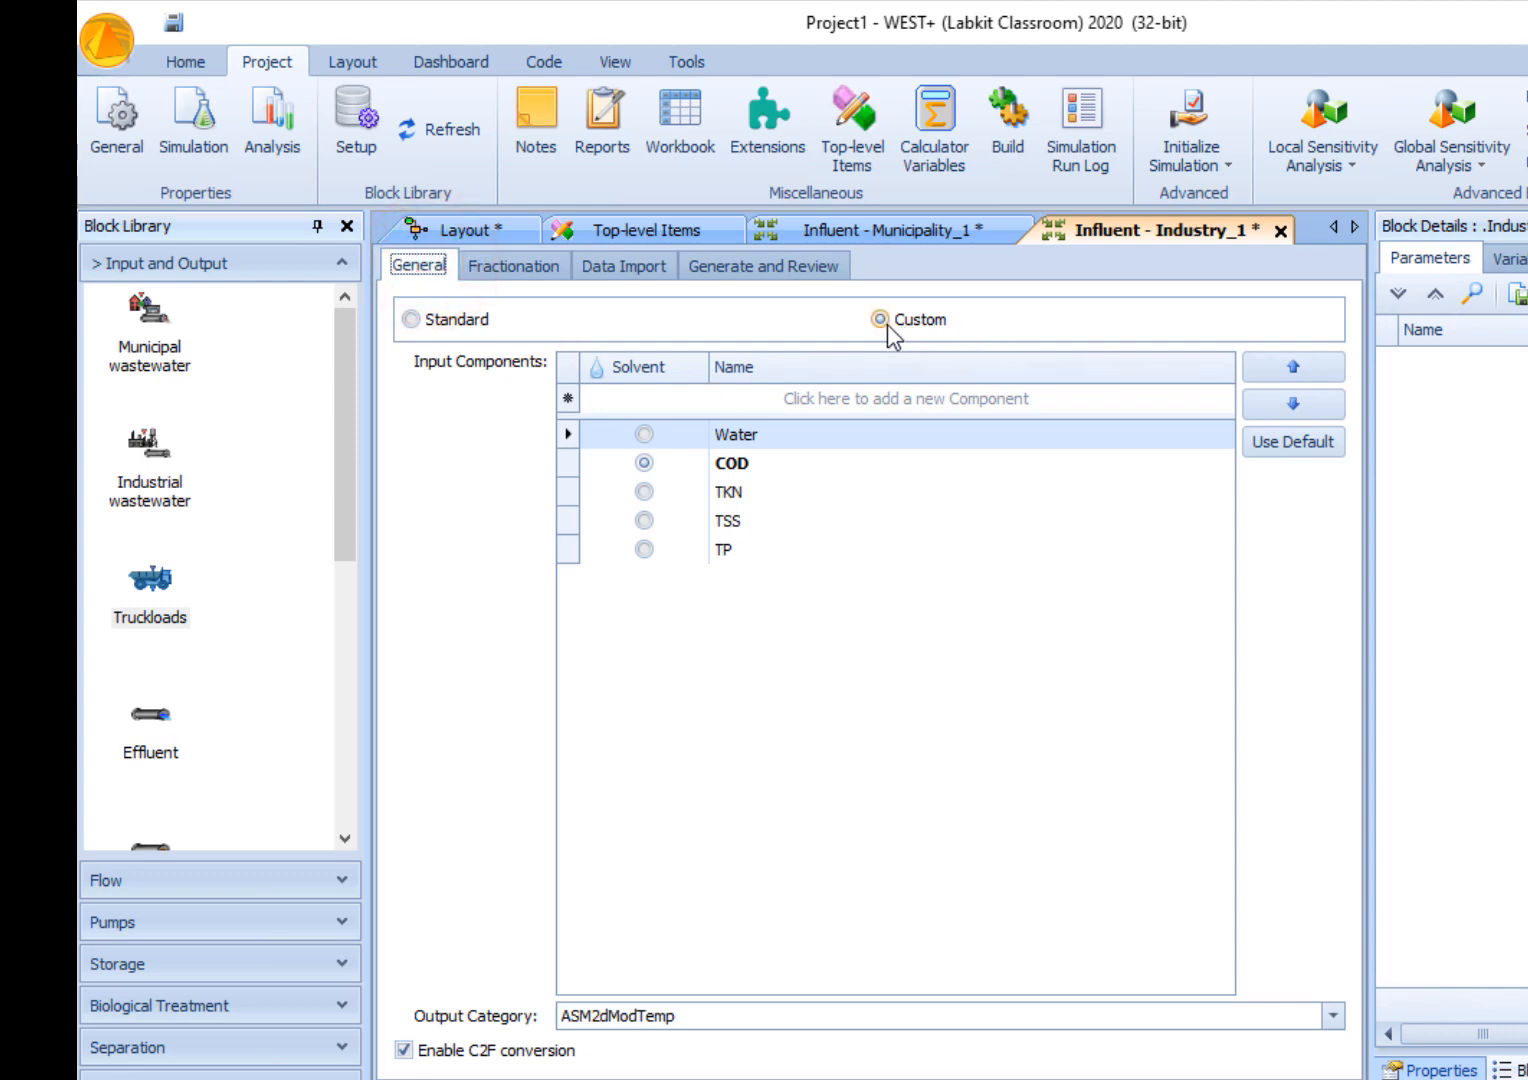
pyautogui.click(458, 322)
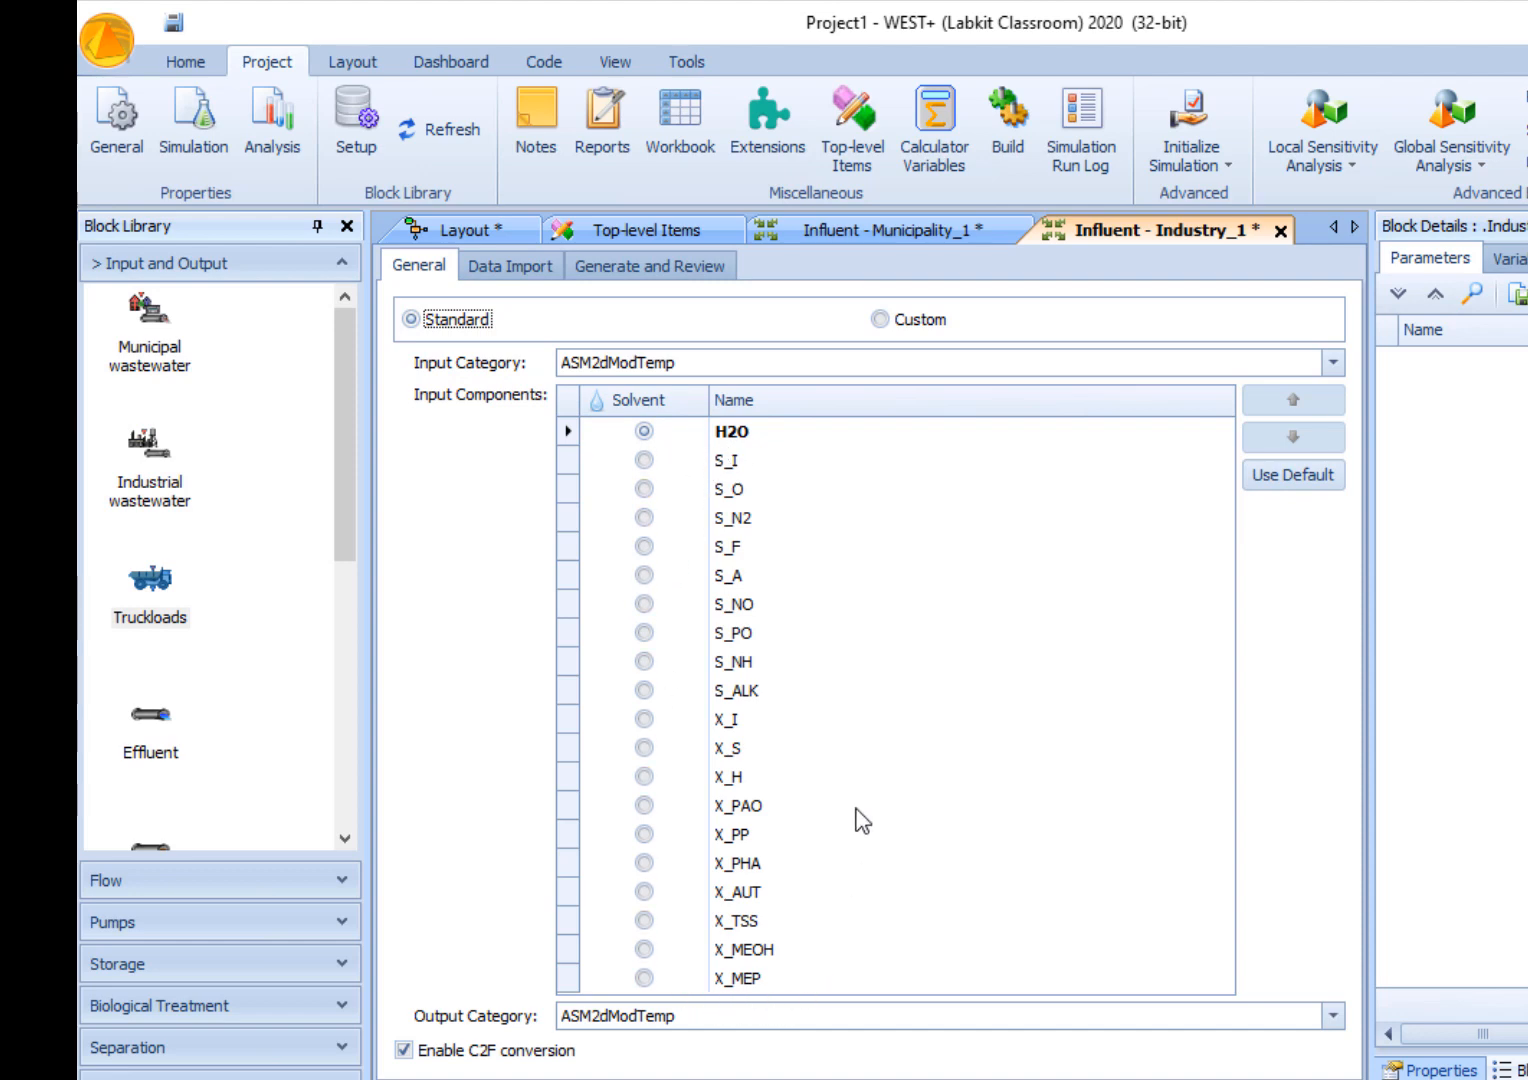
# - Add Influente_Urbano.txt from the Desktop folder as an input time series for Industry_1
pyautogui.click(511, 285)
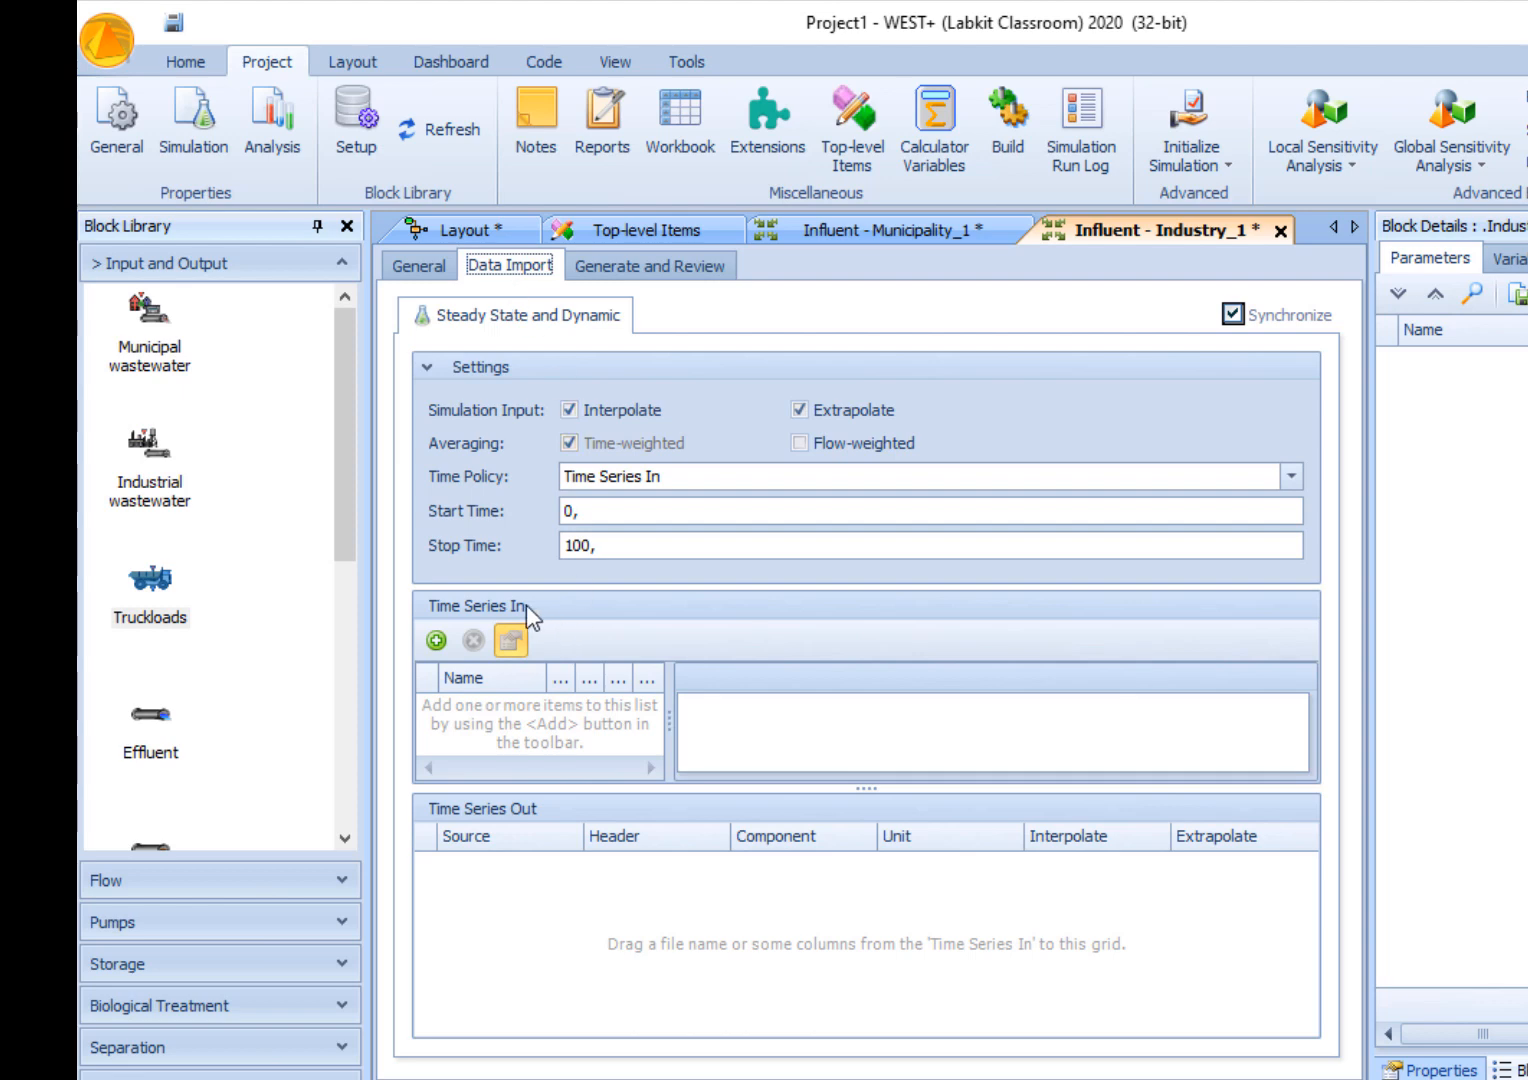
pyautogui.click(435, 649)
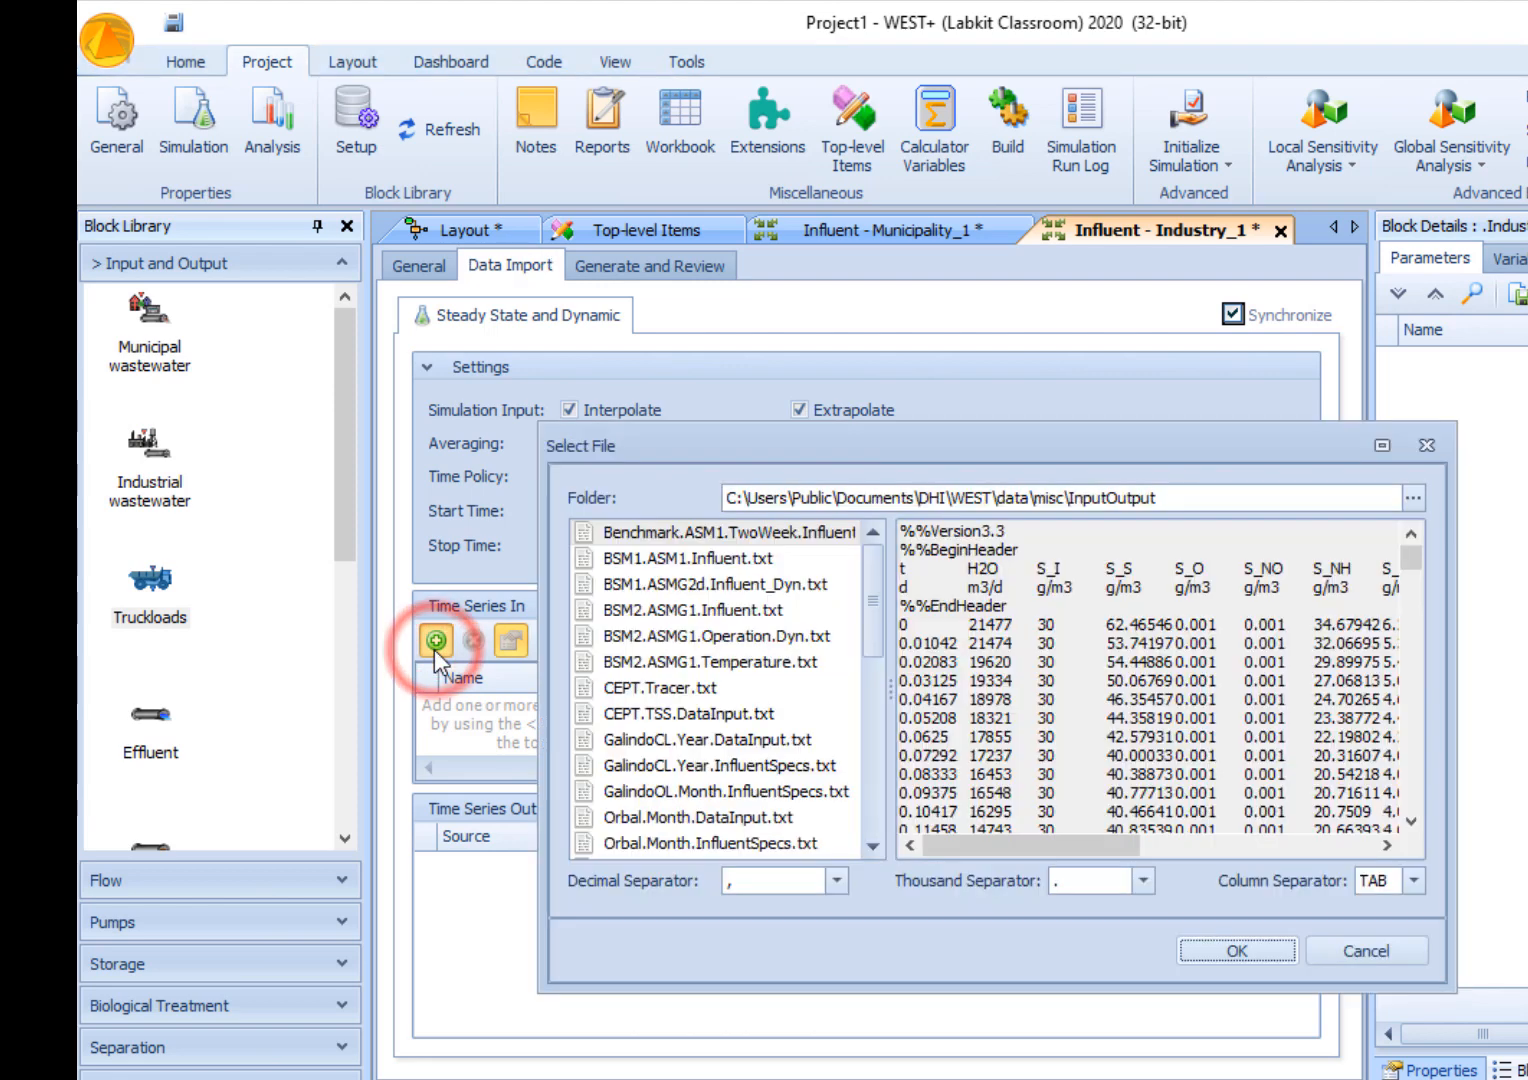
pyautogui.click(1412, 498)
pyautogui.moveTo(1263, 670); pyautogui.dragTo(1258, 632)
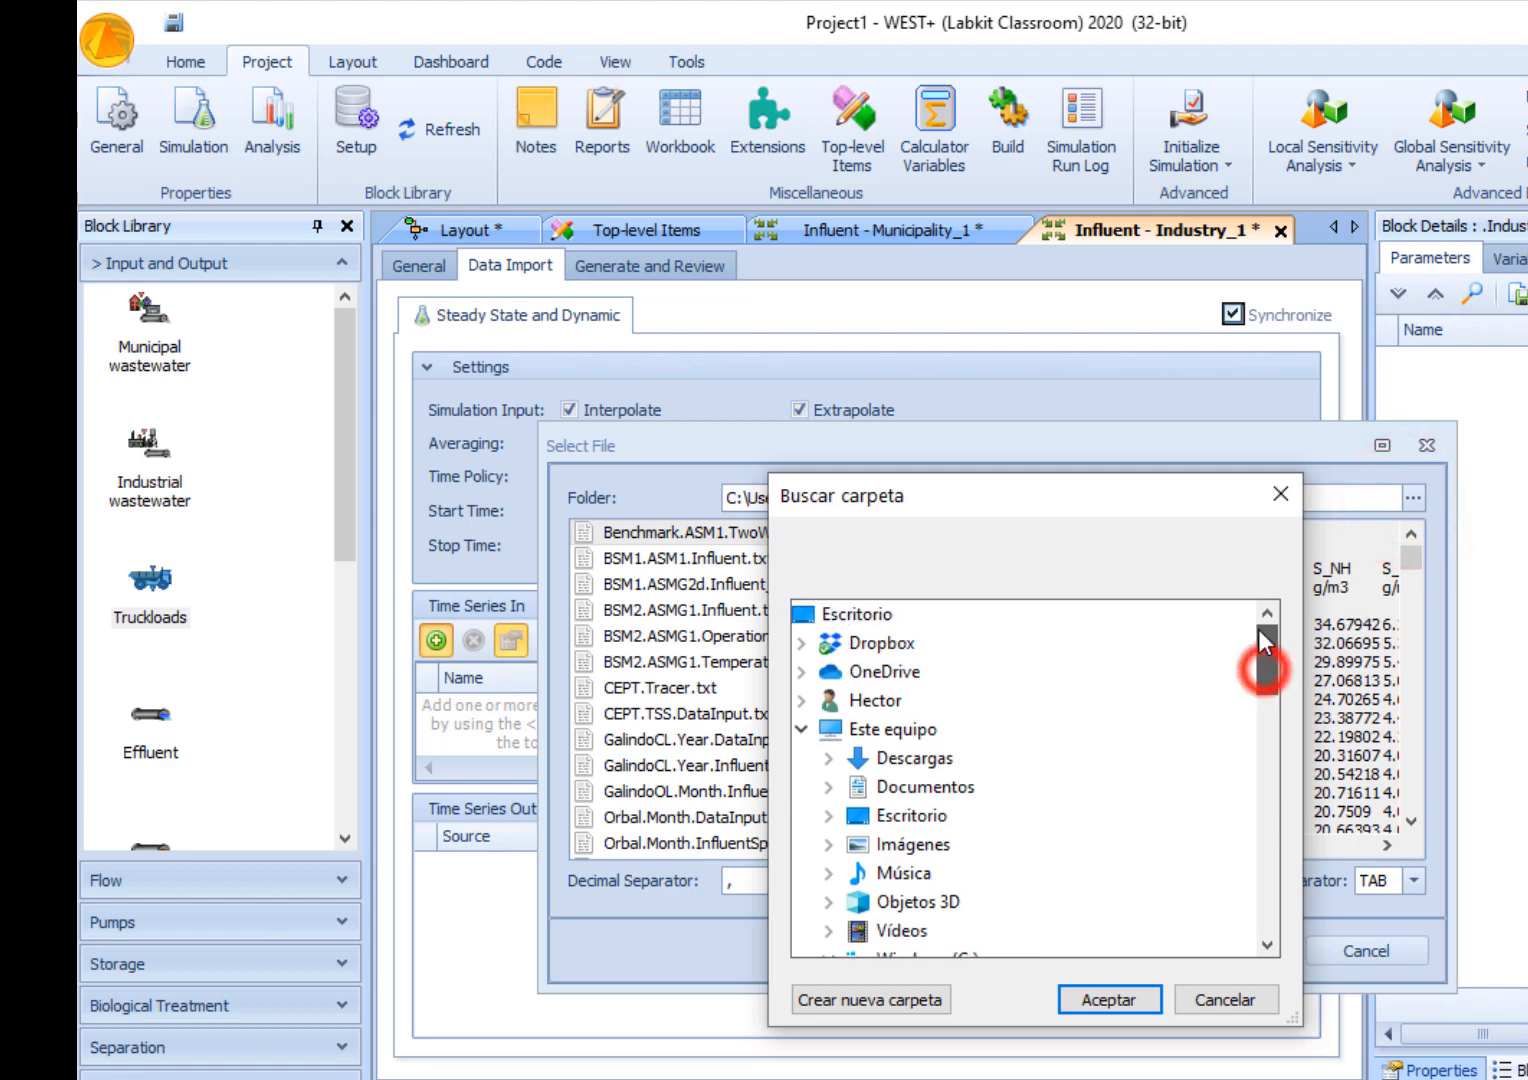
pyautogui.click(810, 615)
pyautogui.click(1100, 997)
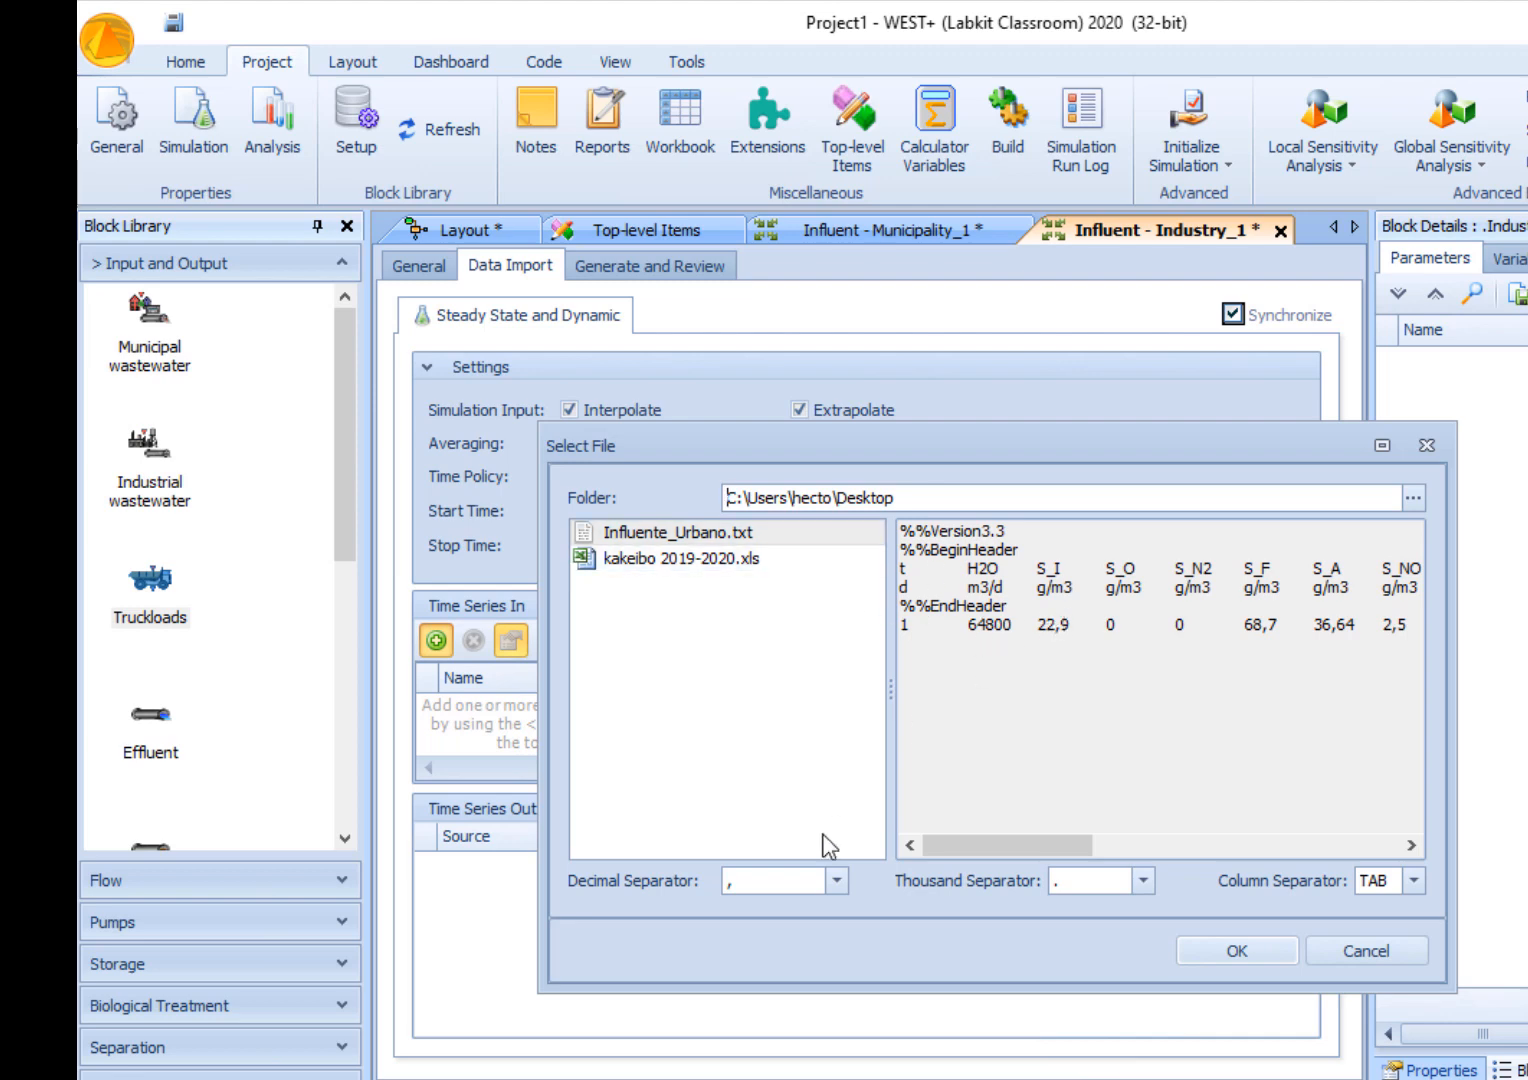
pyautogui.click(1228, 955)
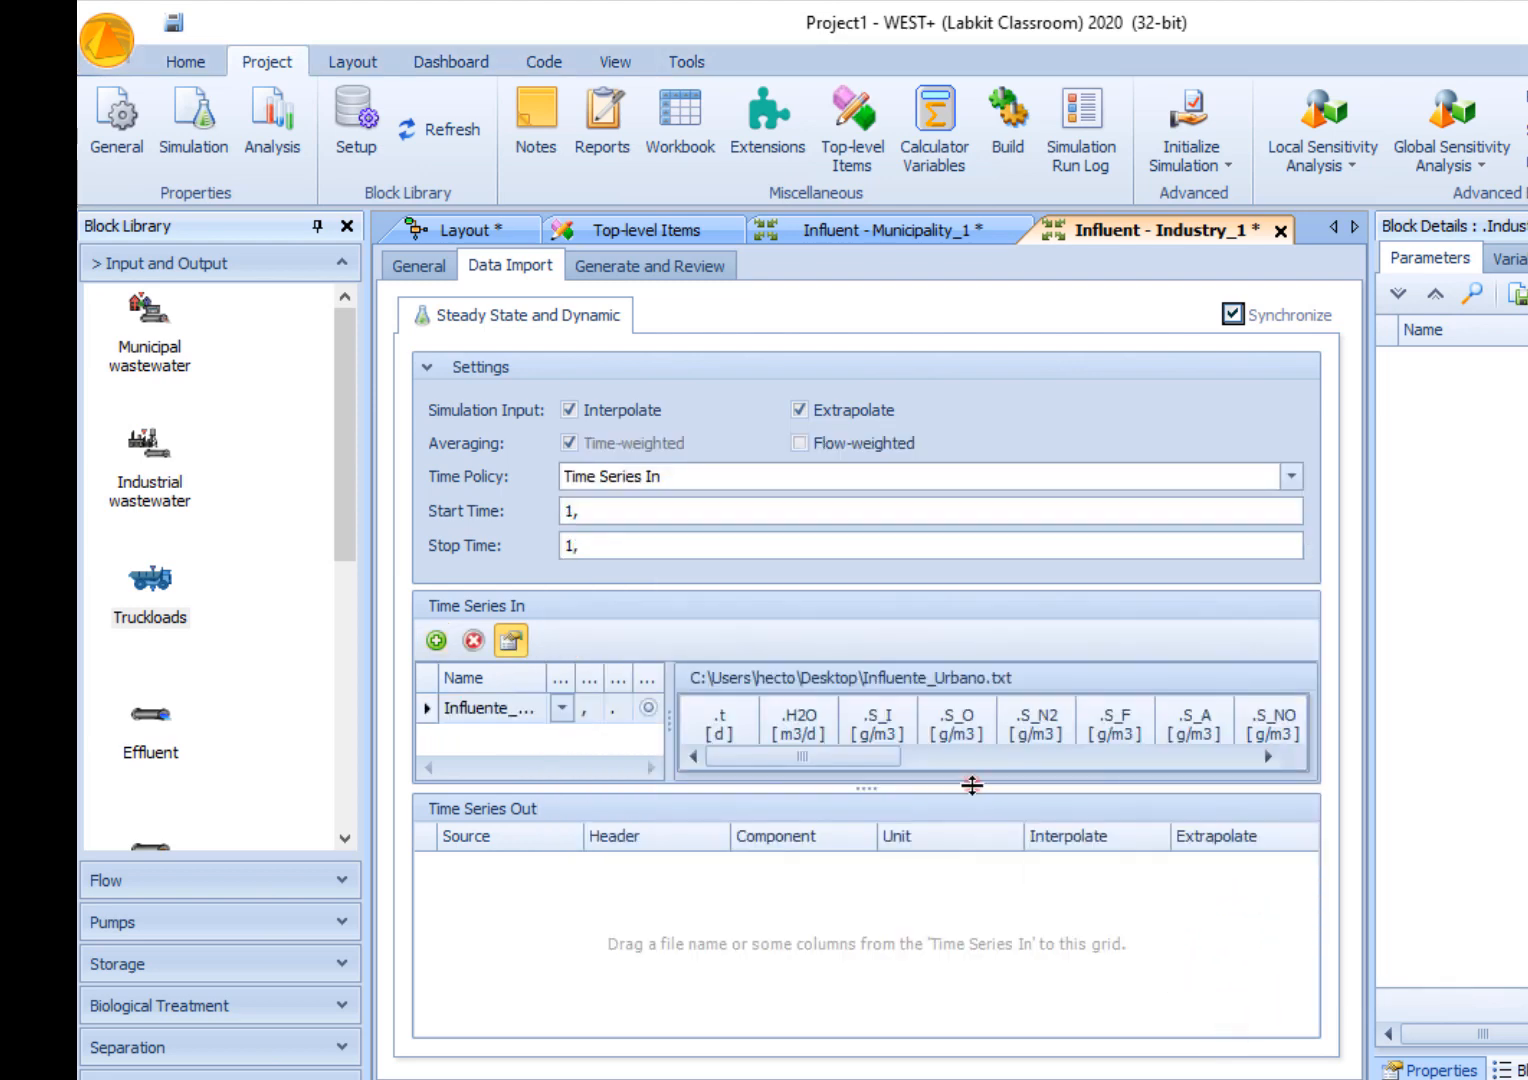
# - Enlarge the time series preview, review its columns and map the whole Influente_Urbano file to the output time series
pyautogui.moveTo(972, 785); pyautogui.dragTo(972, 847)
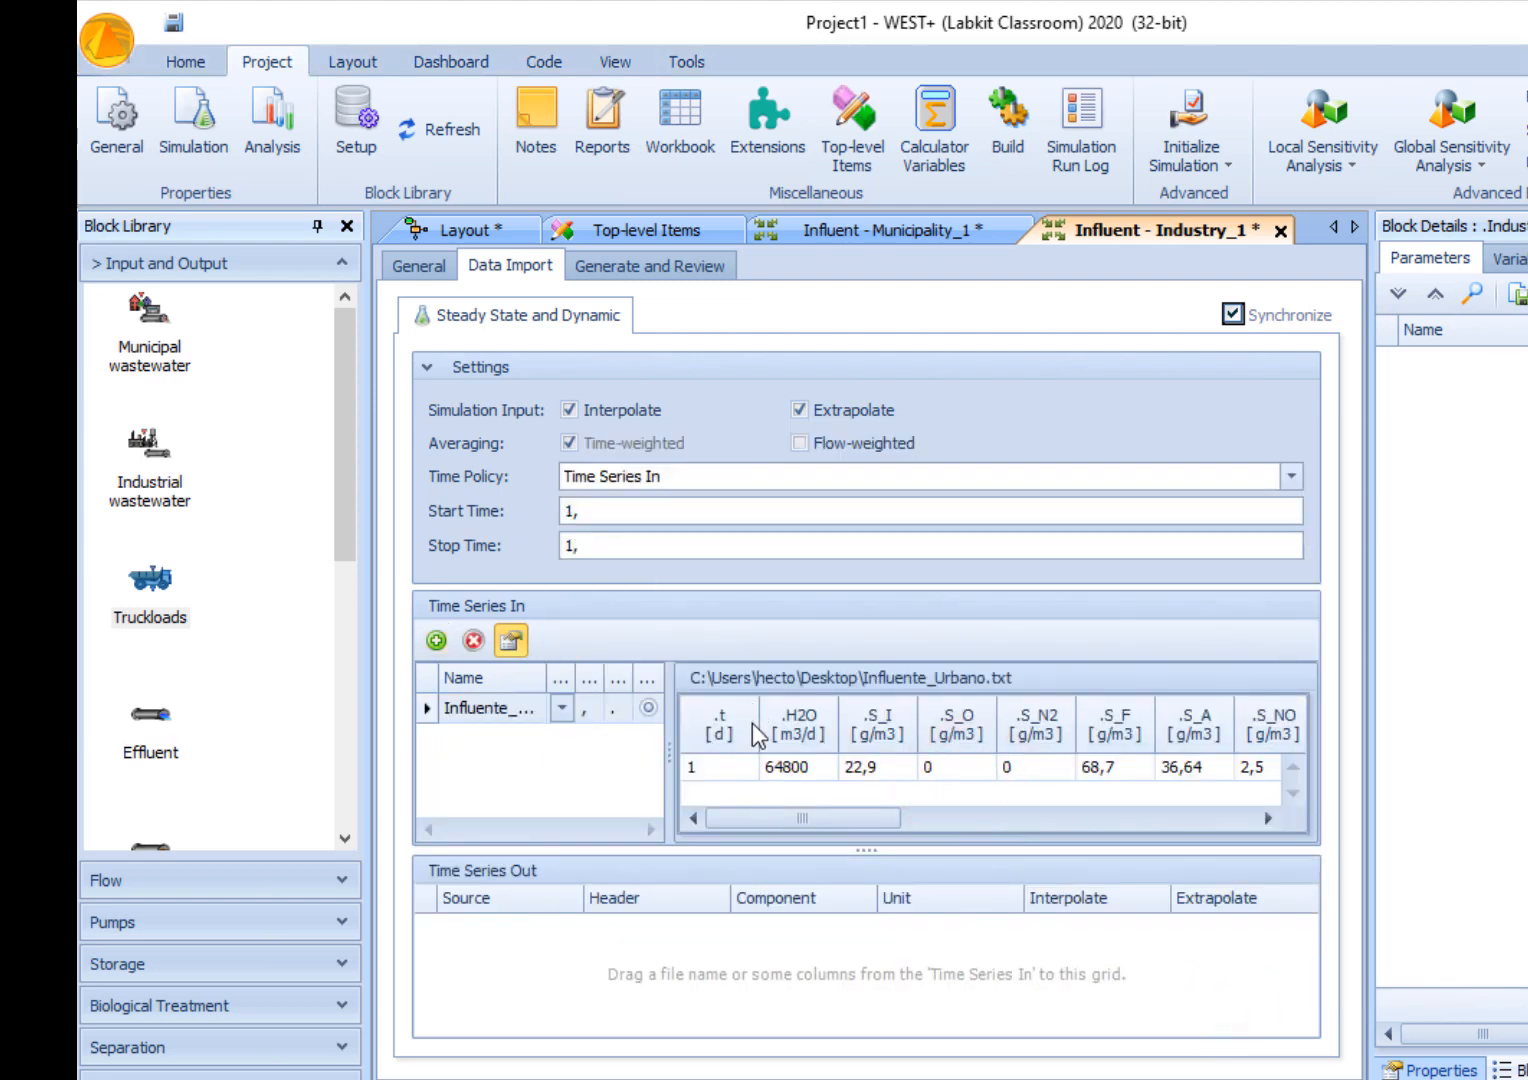
pyautogui.moveTo(740, 818); pyautogui.dragTo(675, 842)
pyautogui.moveTo(424, 707); pyautogui.dragTo(564, 962)
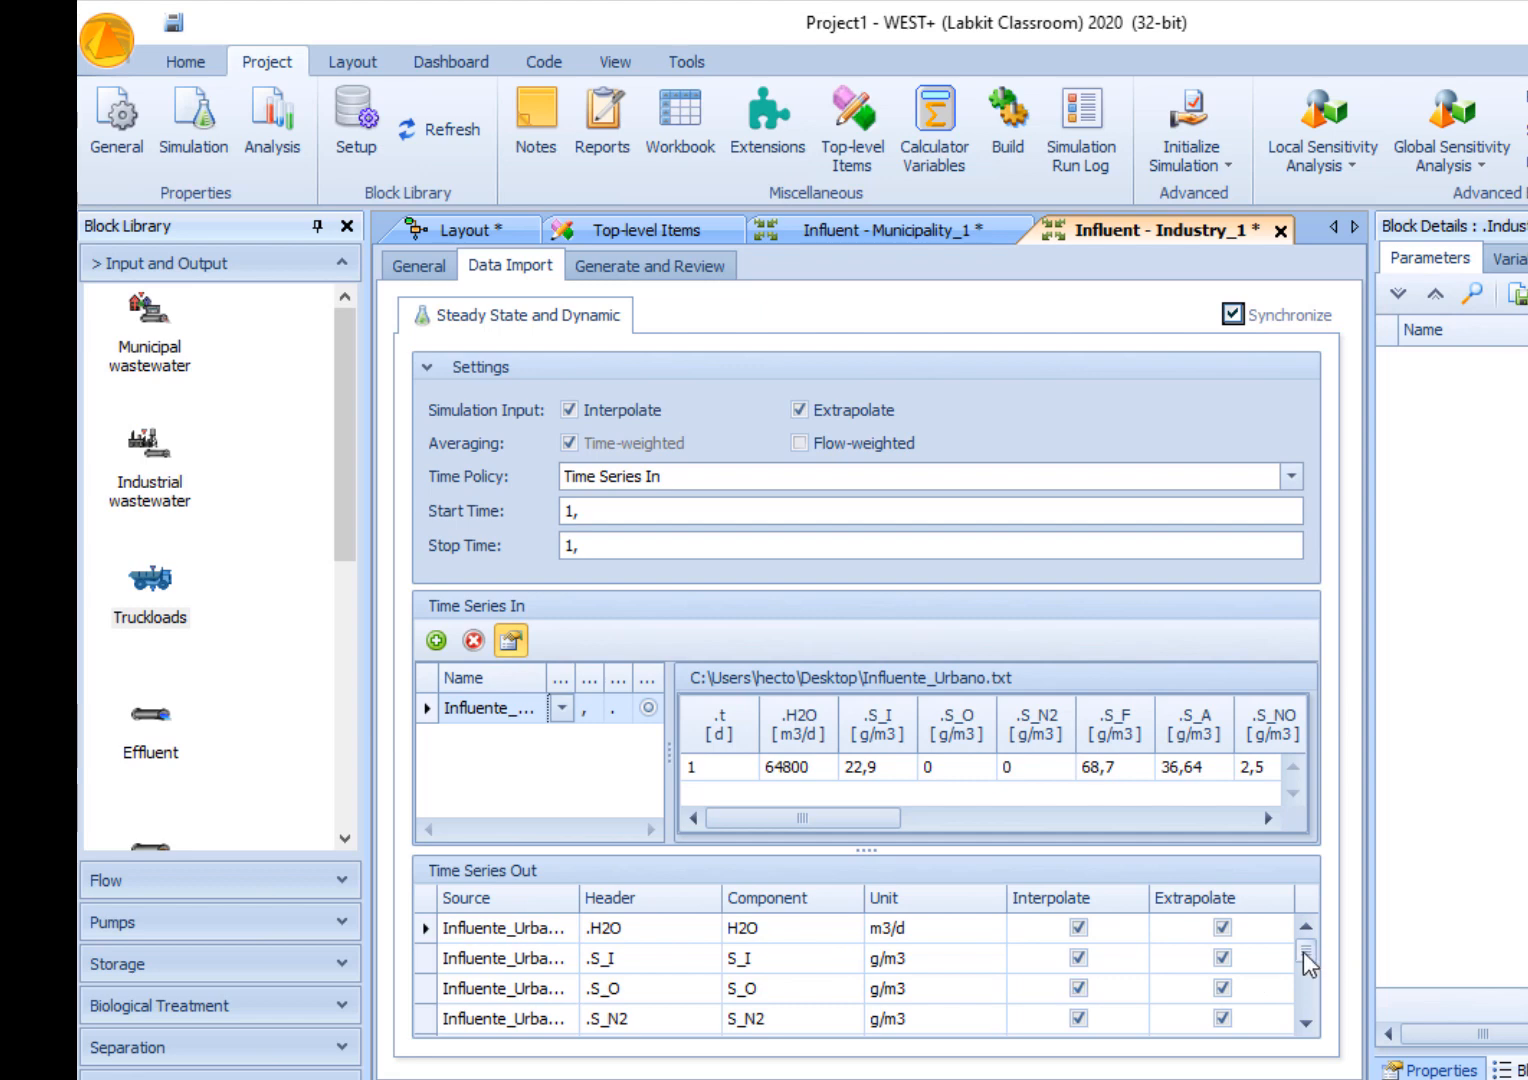
pyautogui.moveTo(1305, 960)
pyautogui.mouseDown()
pyautogui.moveTo(1300, 1000)
pyautogui.moveTo(1300, 949)
pyautogui.mouseUp()
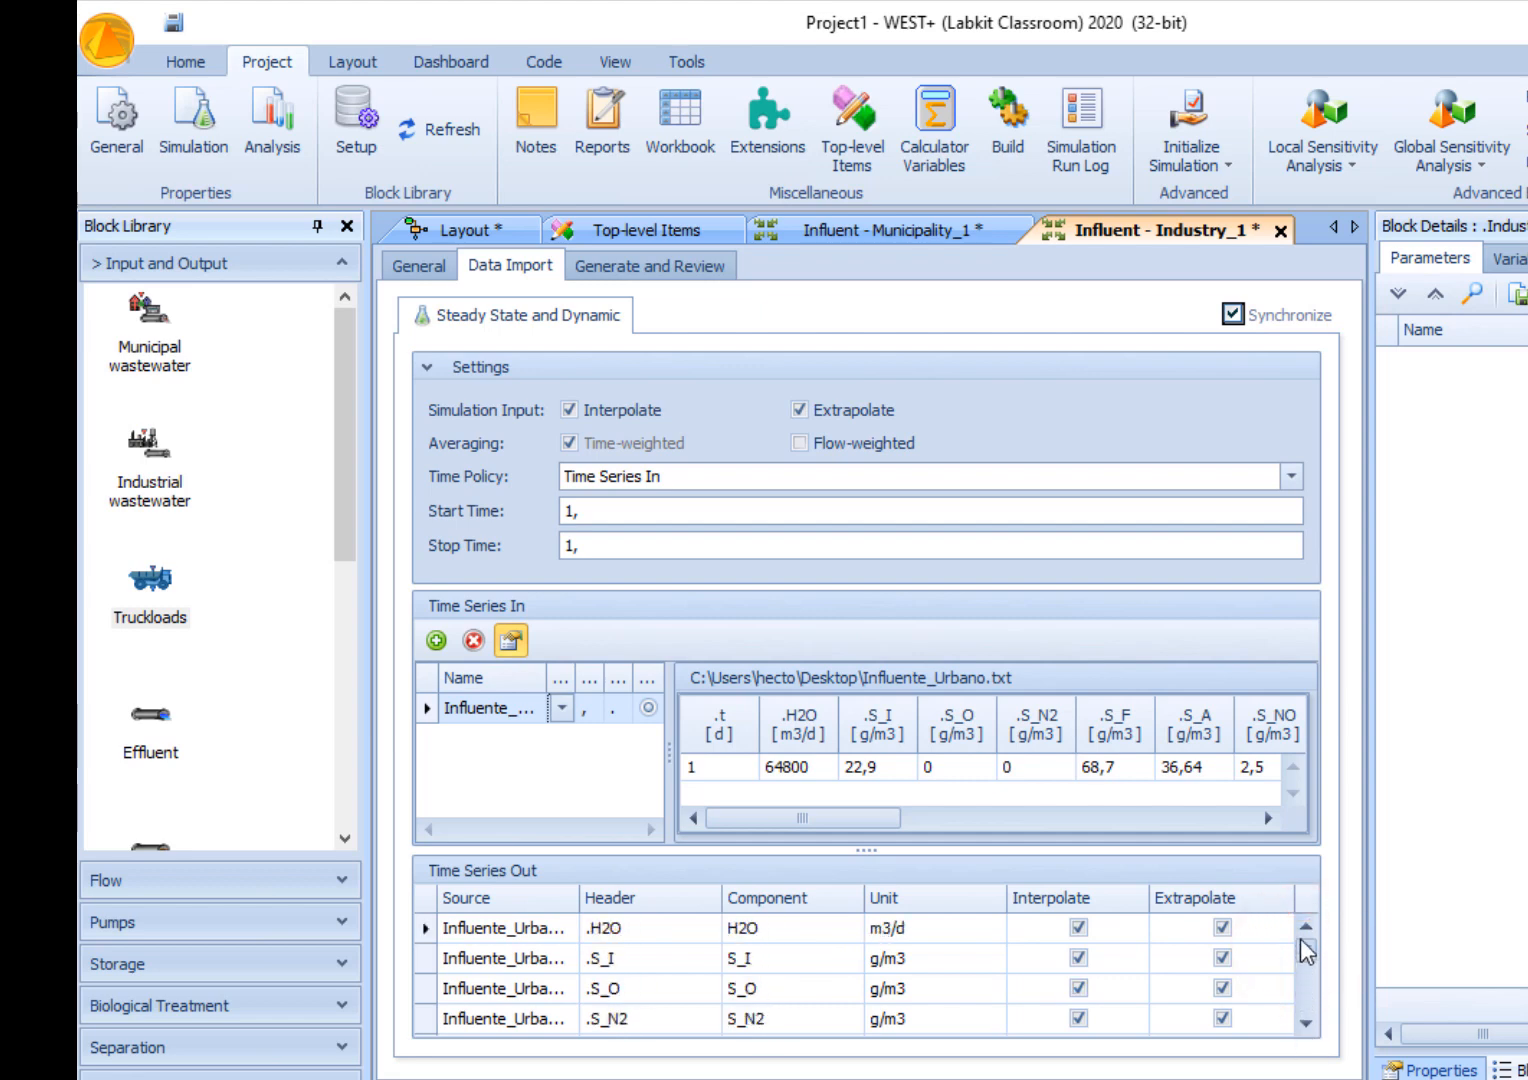
# - Generate the Industry_1 influent and review its steady-state input and output data
pyautogui.click(616, 274)
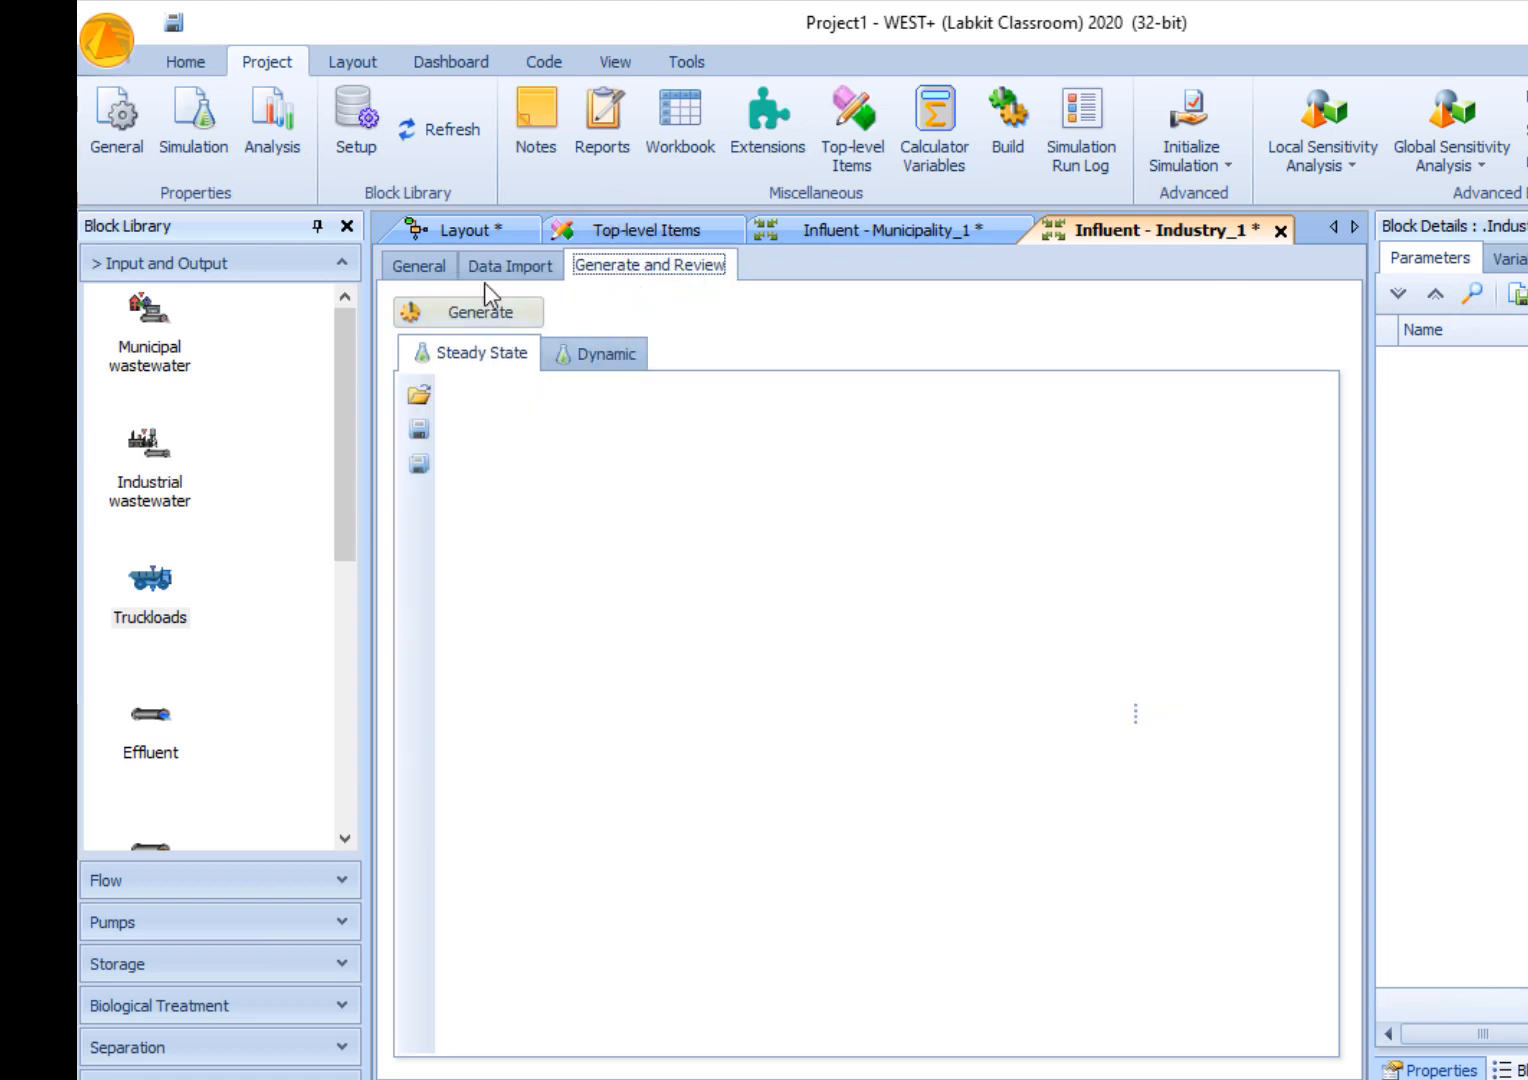
pyautogui.click(477, 313)
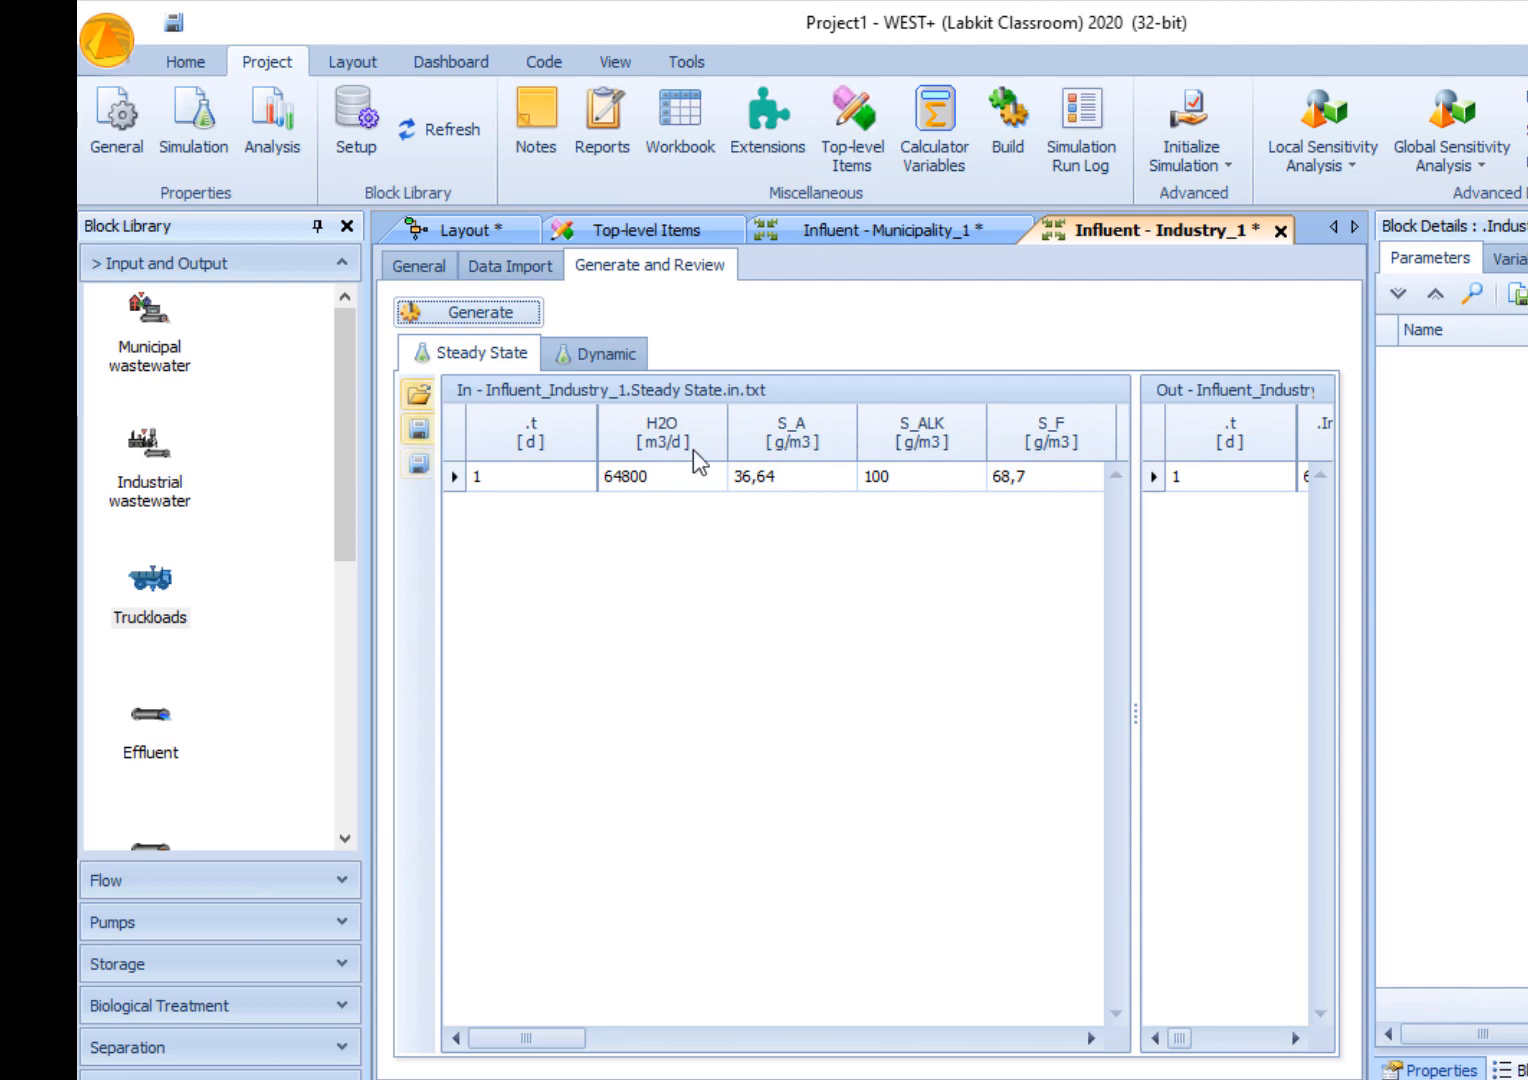
pyautogui.click(416, 426)
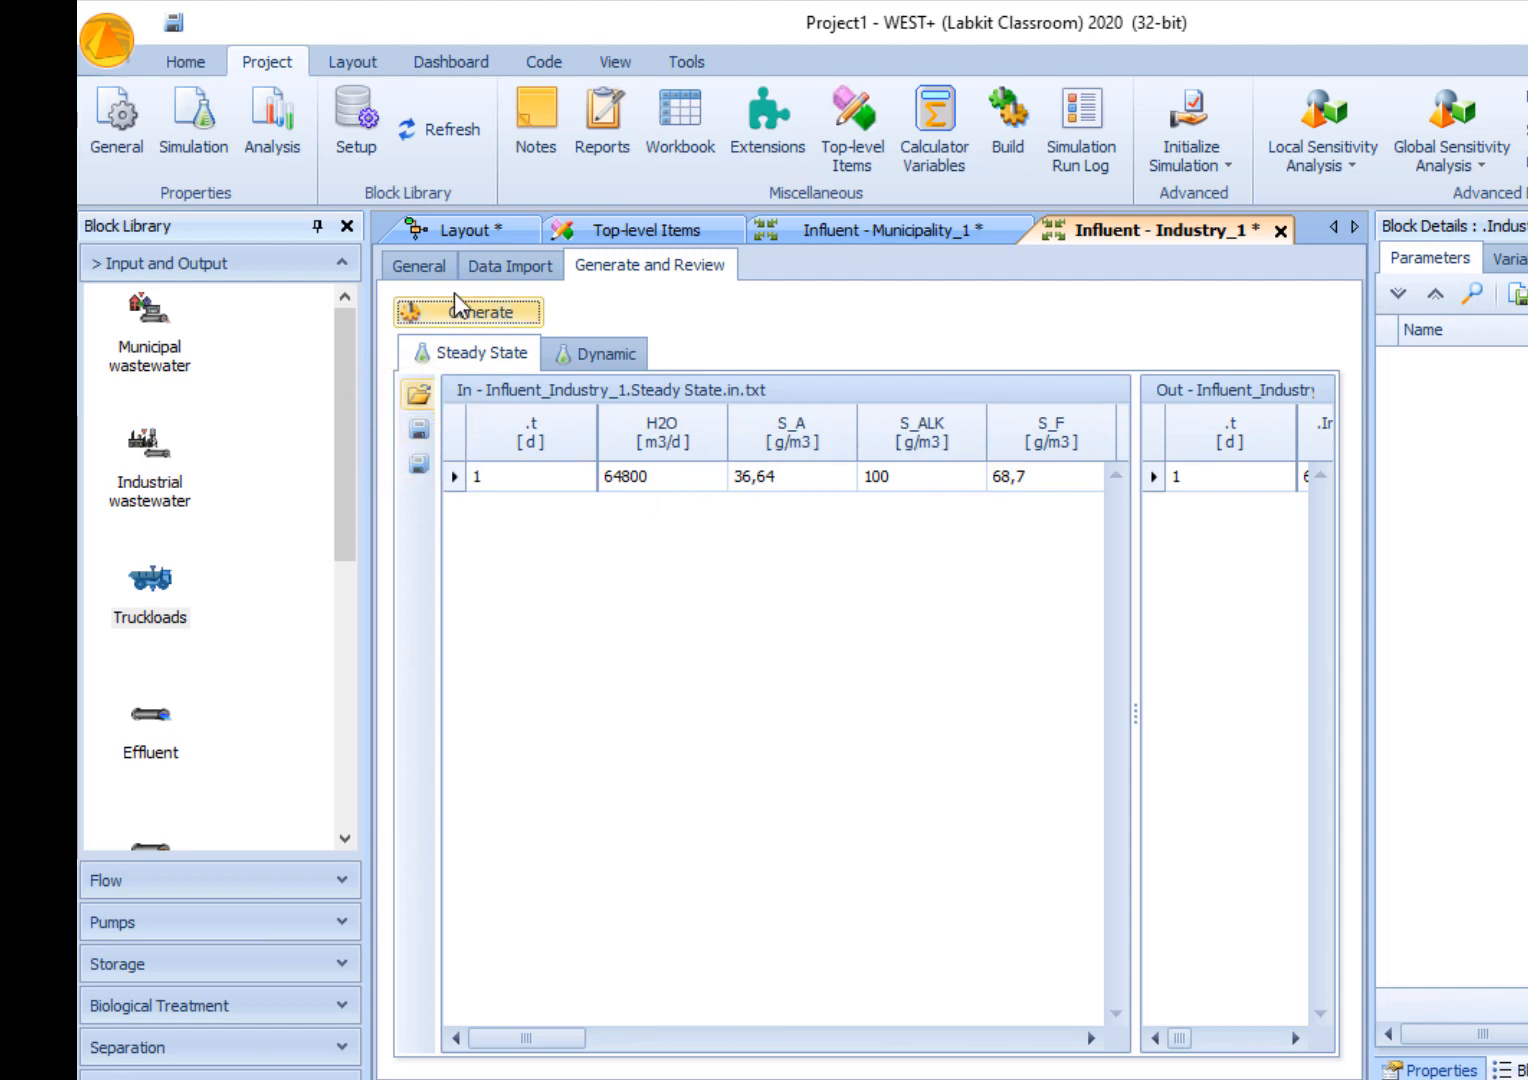
# - Return to the layout and compare the block parameters of Industry_1 with those of Municipality_1
pyautogui.click(463, 230)
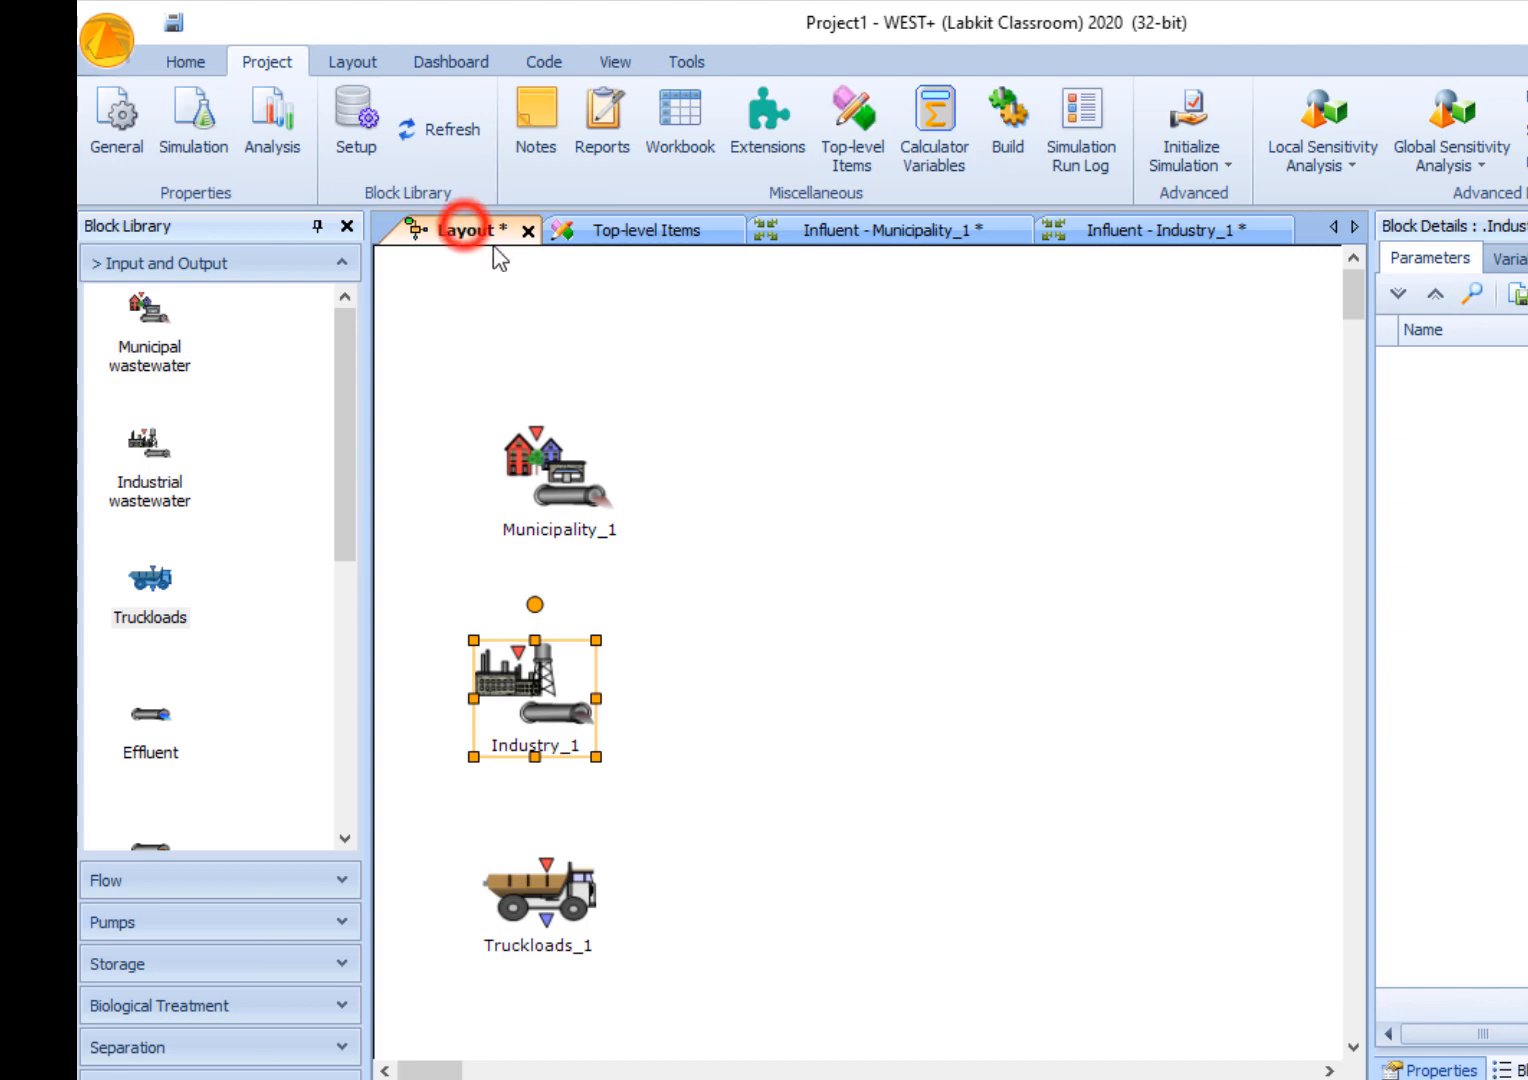
pyautogui.click(523, 716)
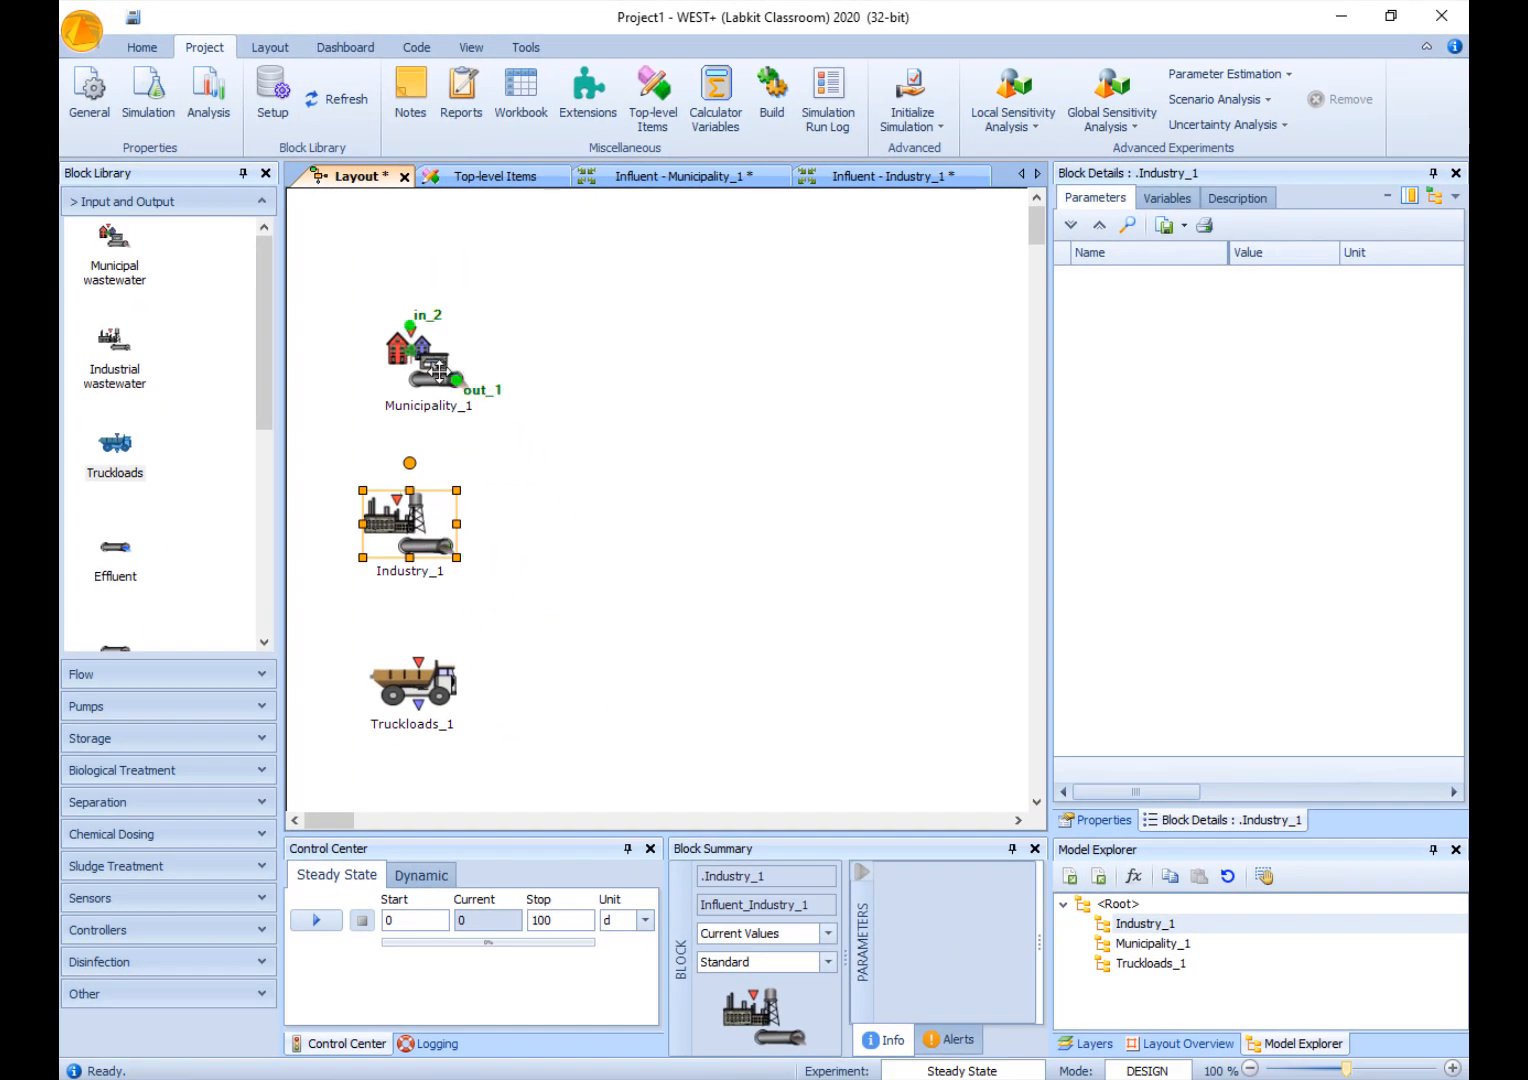
pyautogui.click(437, 371)
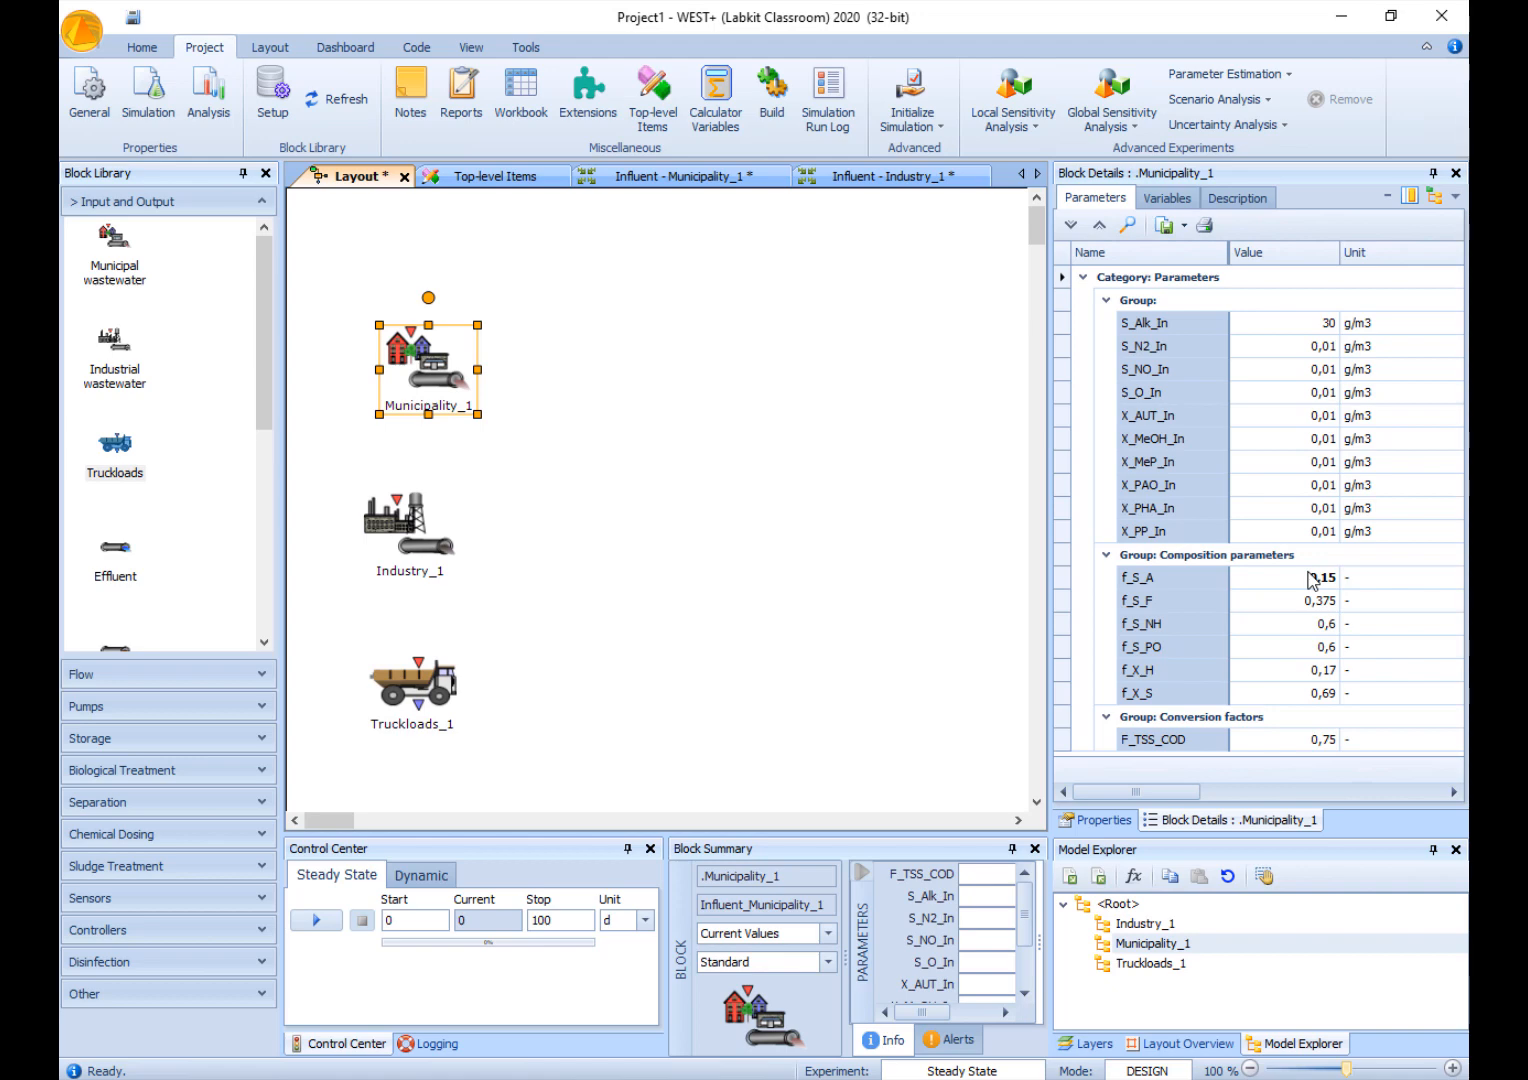
pyautogui.click(1300, 623)
pyautogui.click(372, 568)
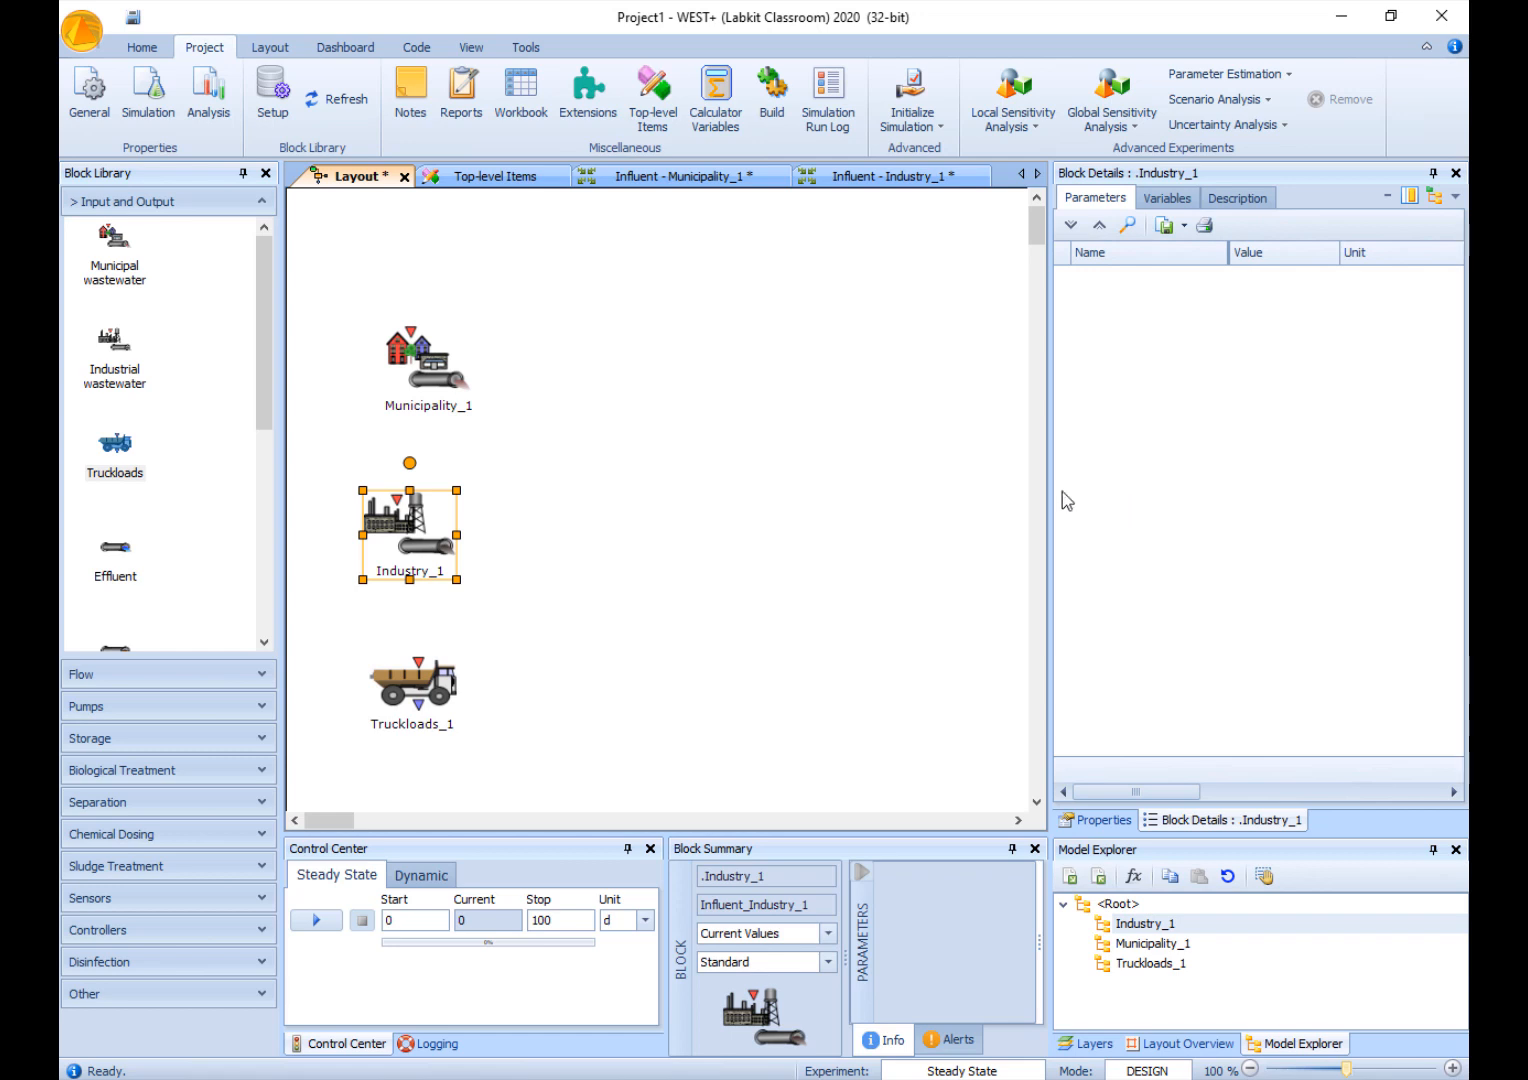
# - Select Municipality_1 and compare its current parameter values with their default values
pyautogui.click(450, 376)
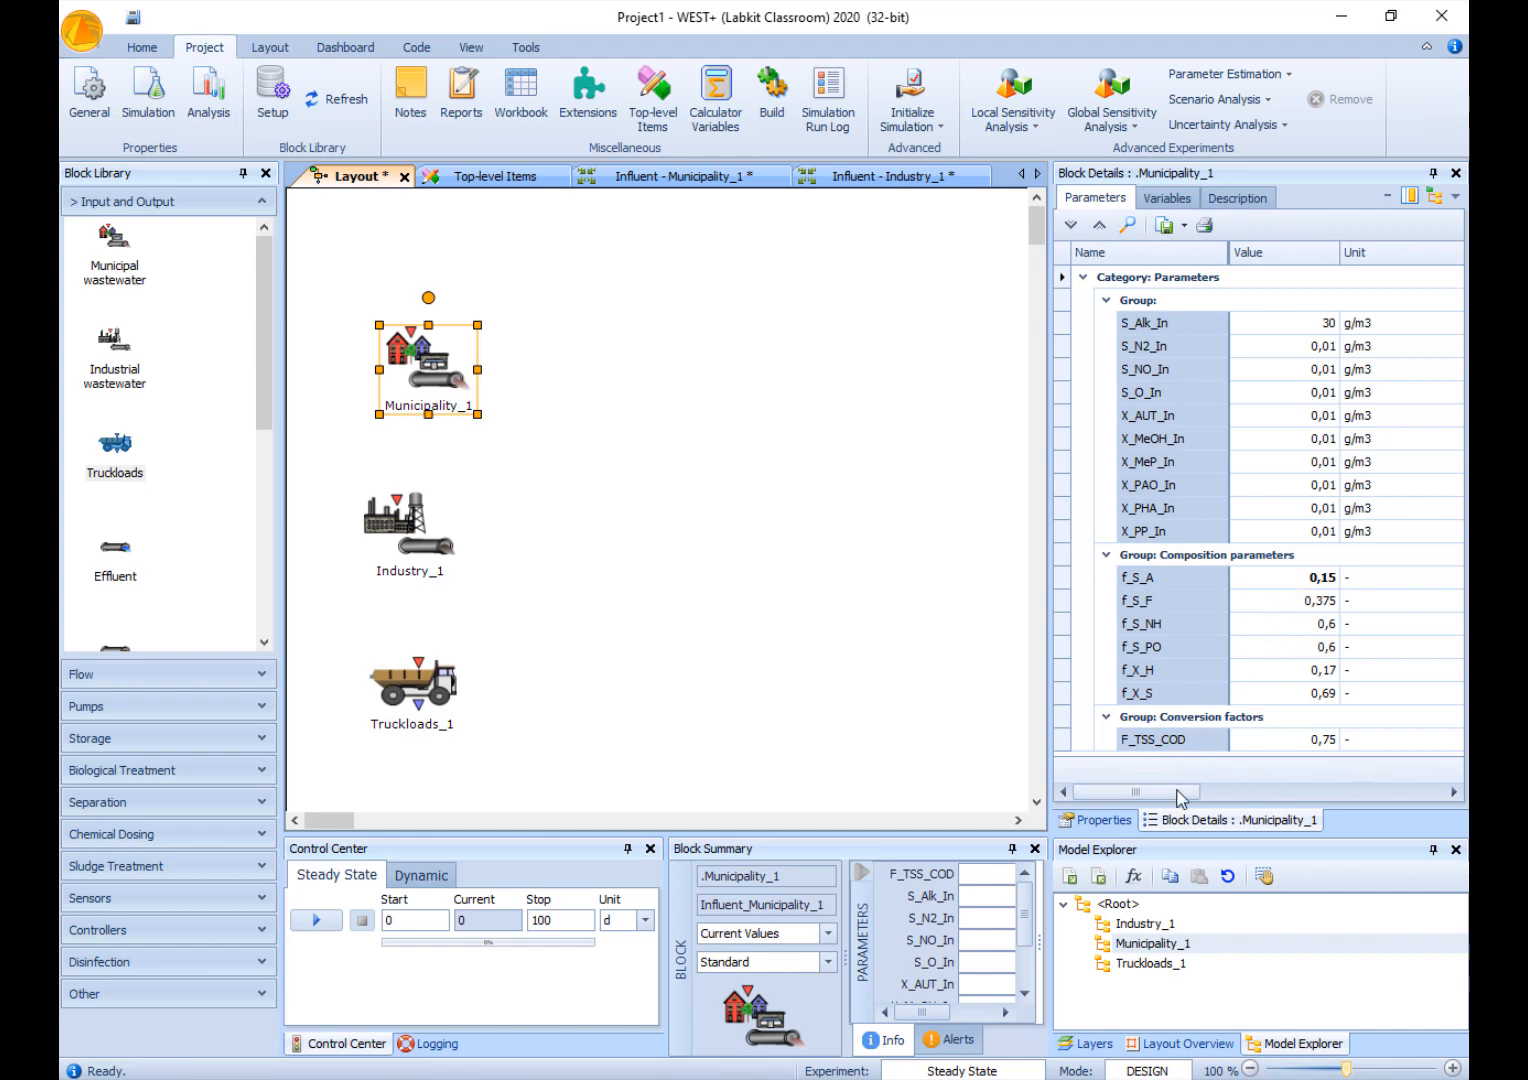
pyautogui.moveTo(1176, 791); pyautogui.dragTo(1258, 796)
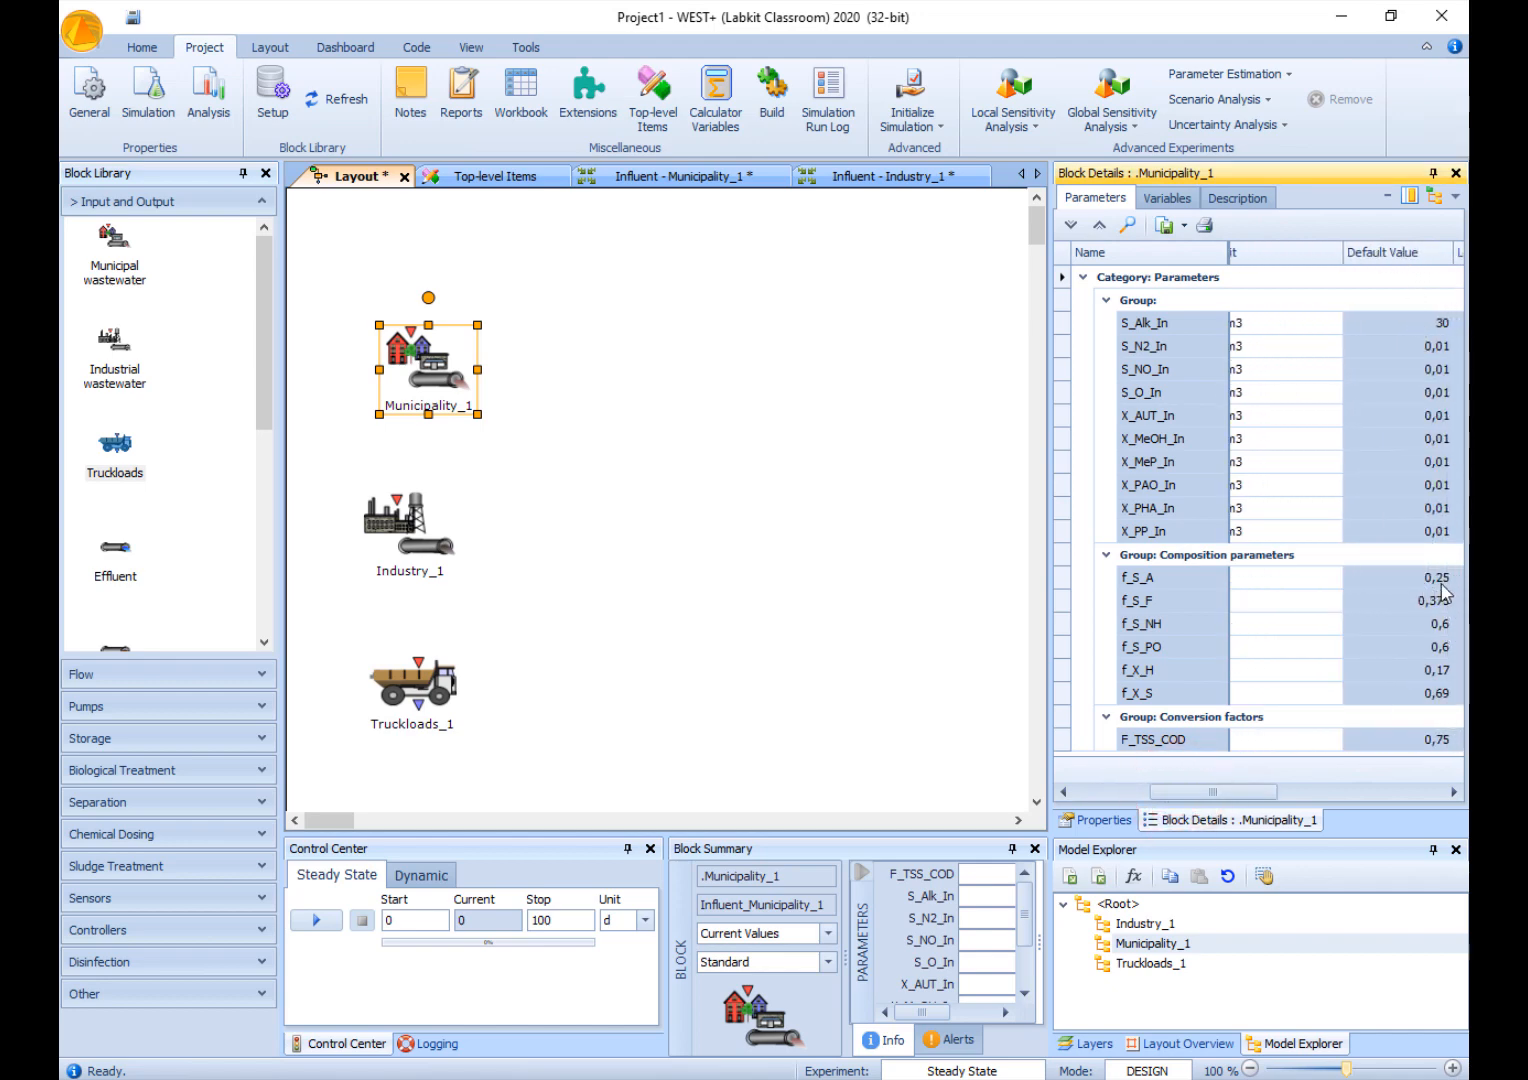
pyautogui.moveTo(1262, 791); pyautogui.dragTo(1192, 791)
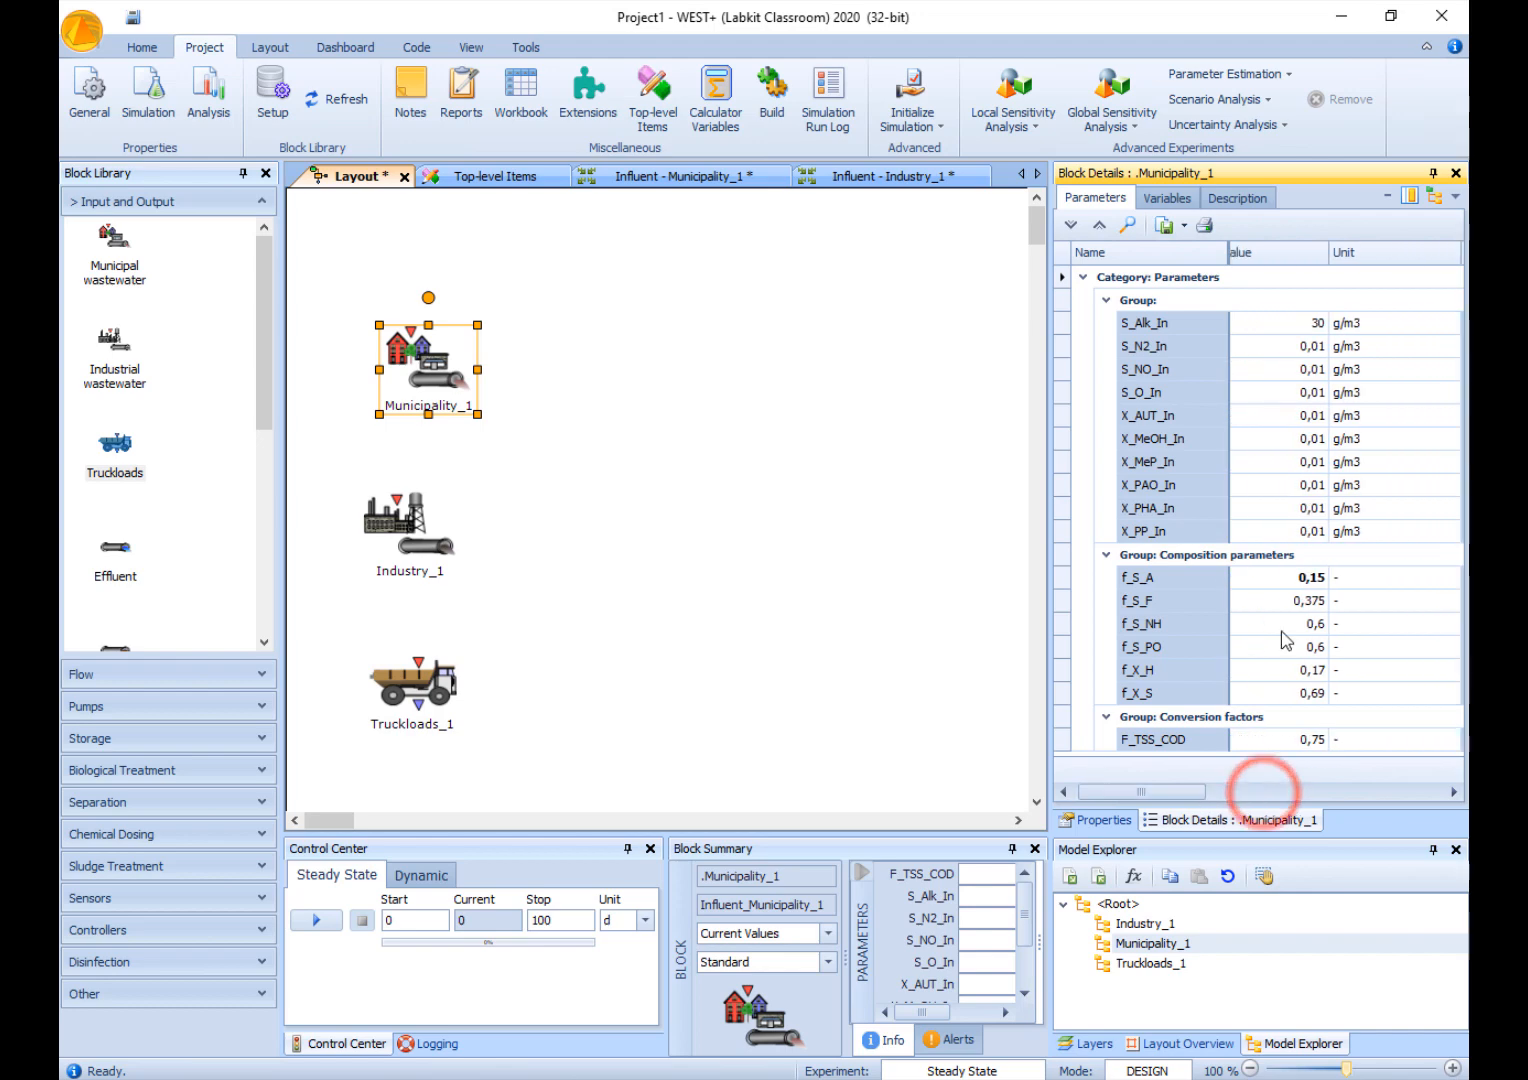